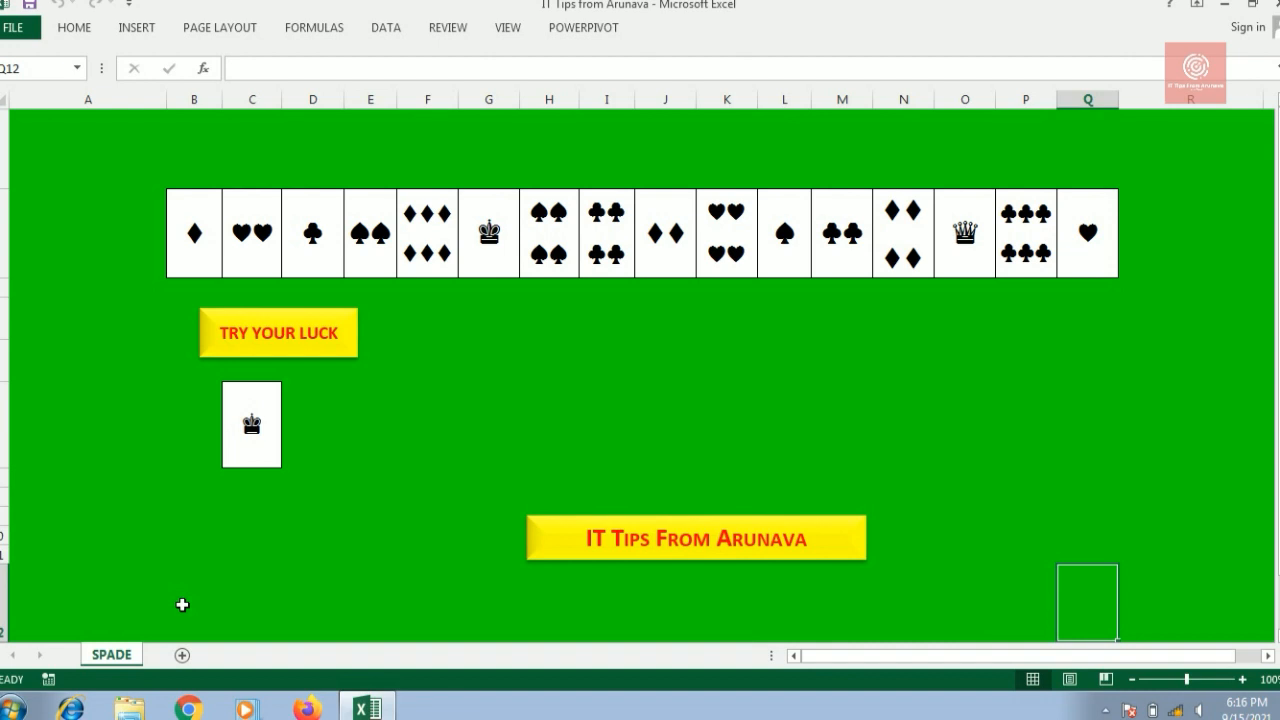
Draw several random cards in the finished SPADE sheet using the TRY YOUR LUCK macro.
left_click(301, 337)
left_click(301, 337)
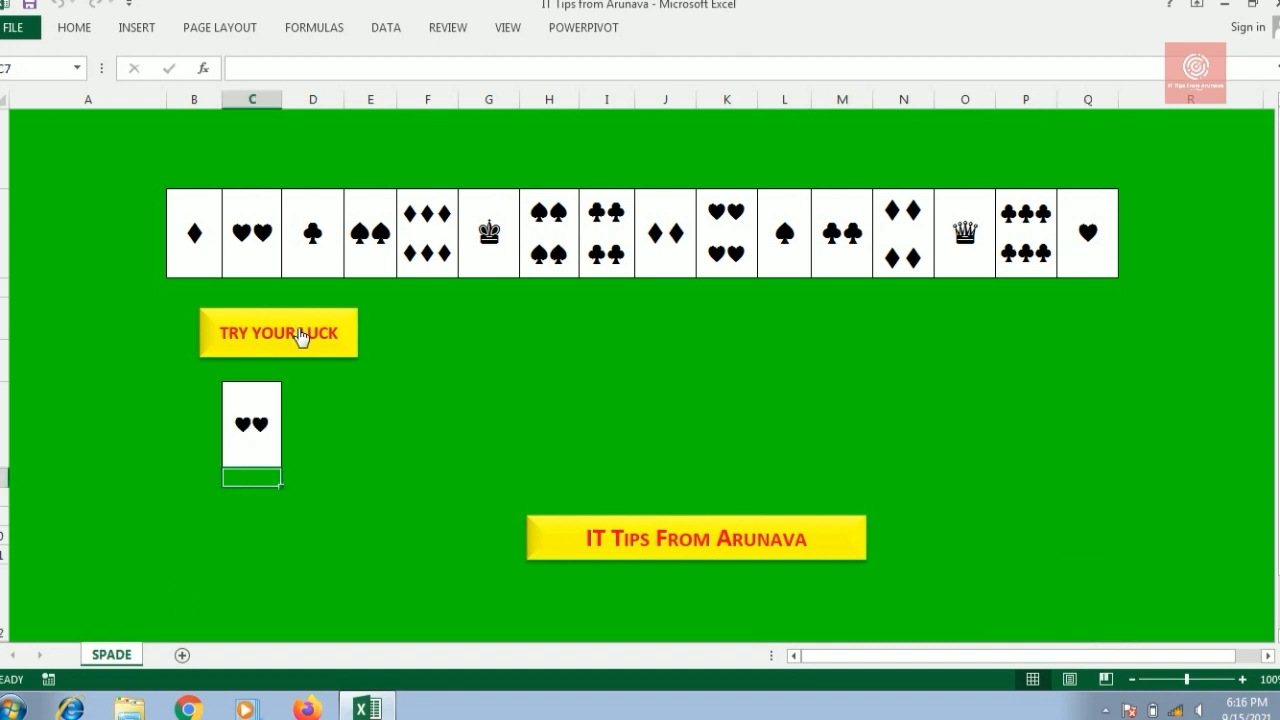
left_click(301, 337)
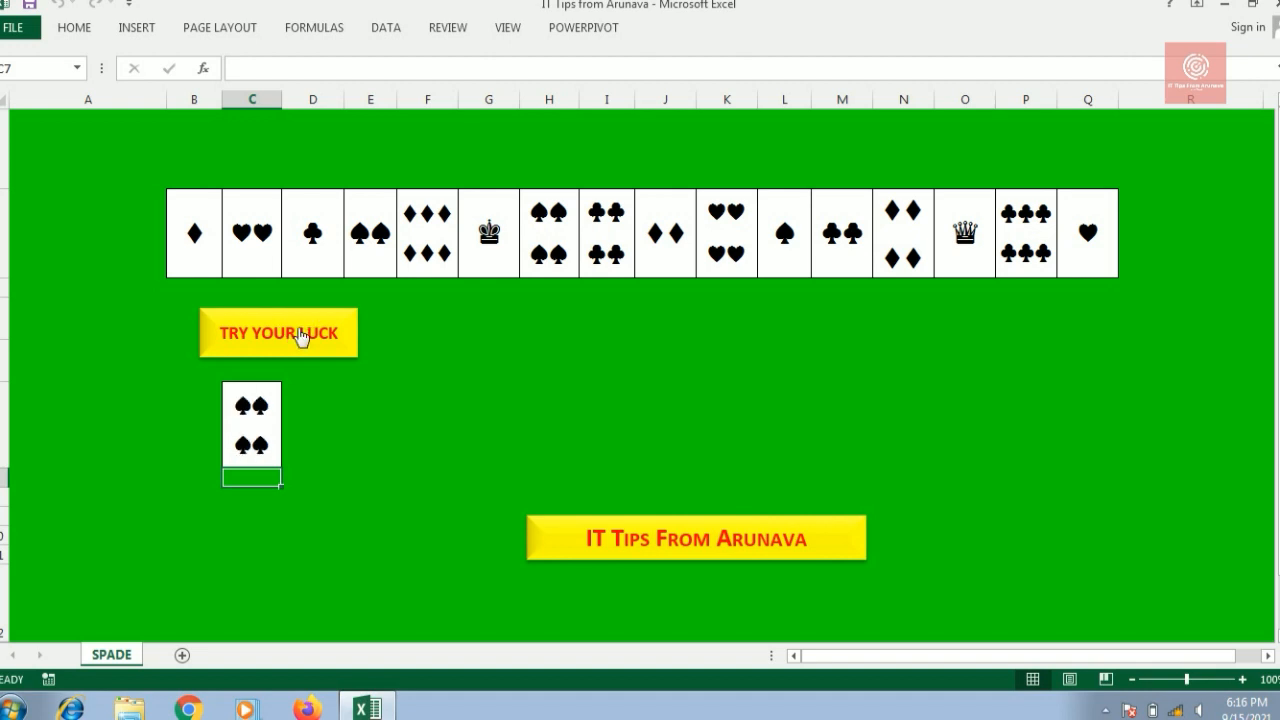
left_click(301, 337)
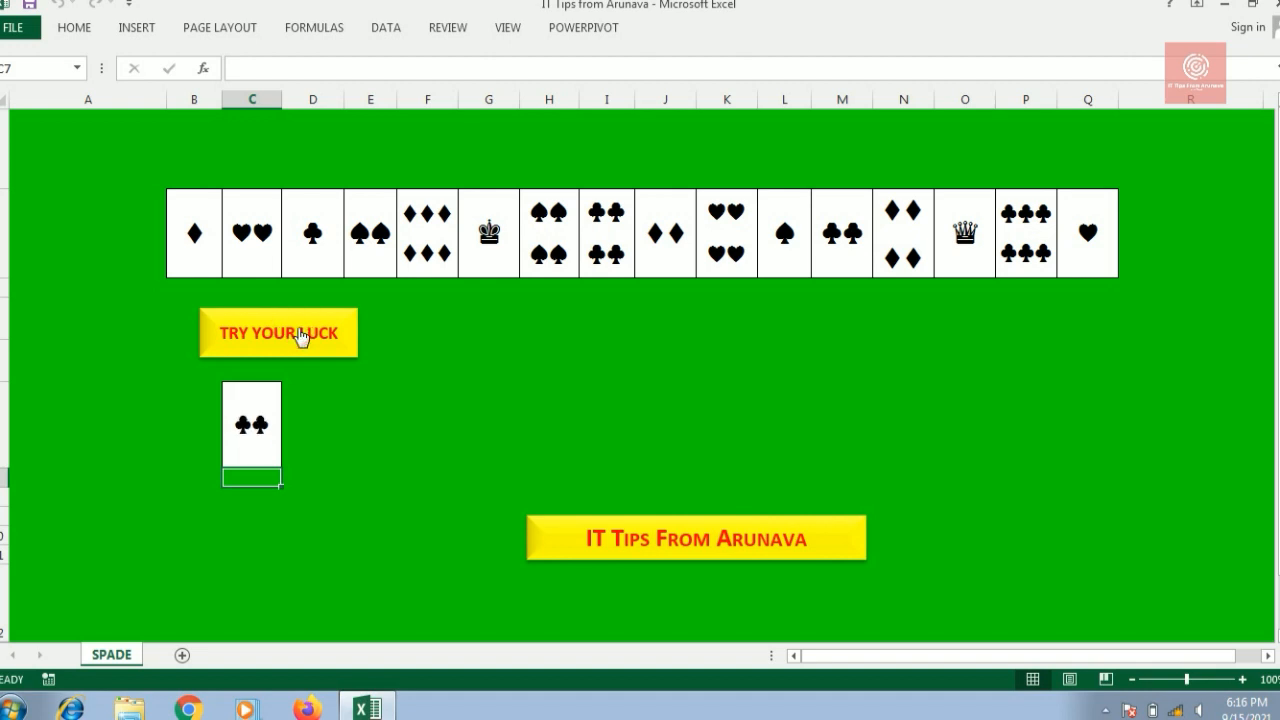
left_click(301, 337)
left_click(301, 337)
left_click(301, 337)
left_click(303, 337)
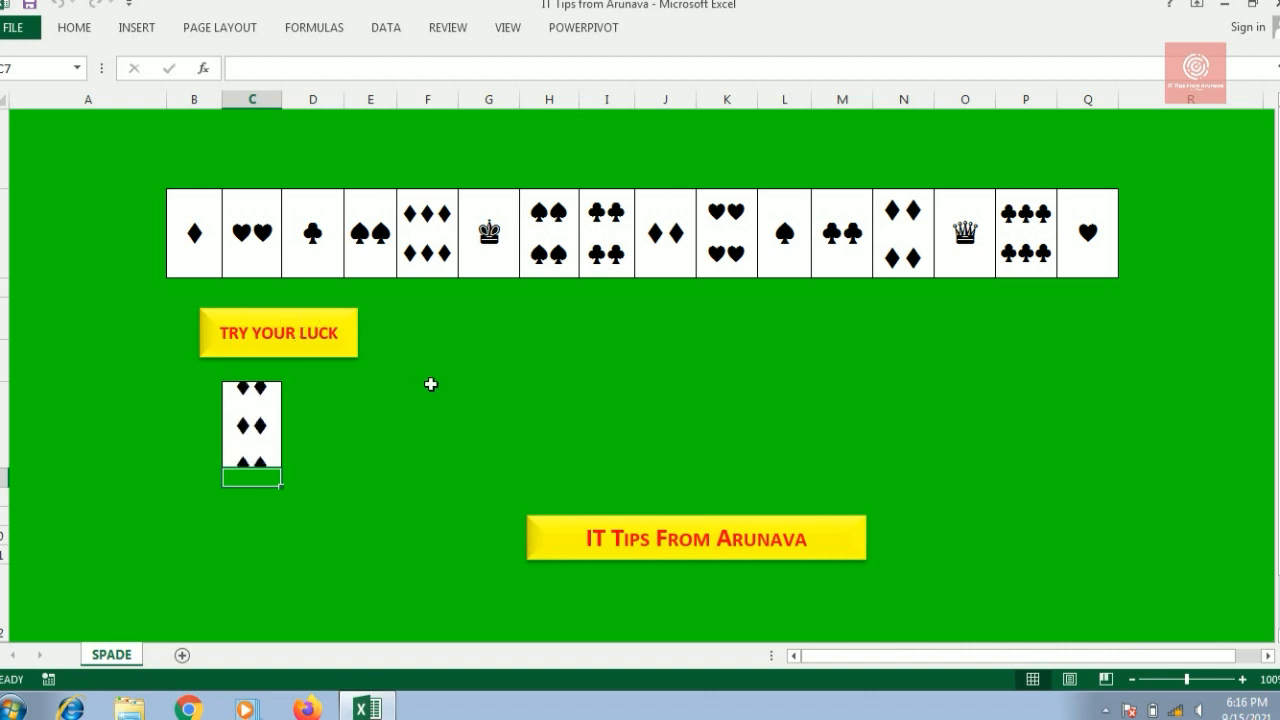
left_click(334, 349)
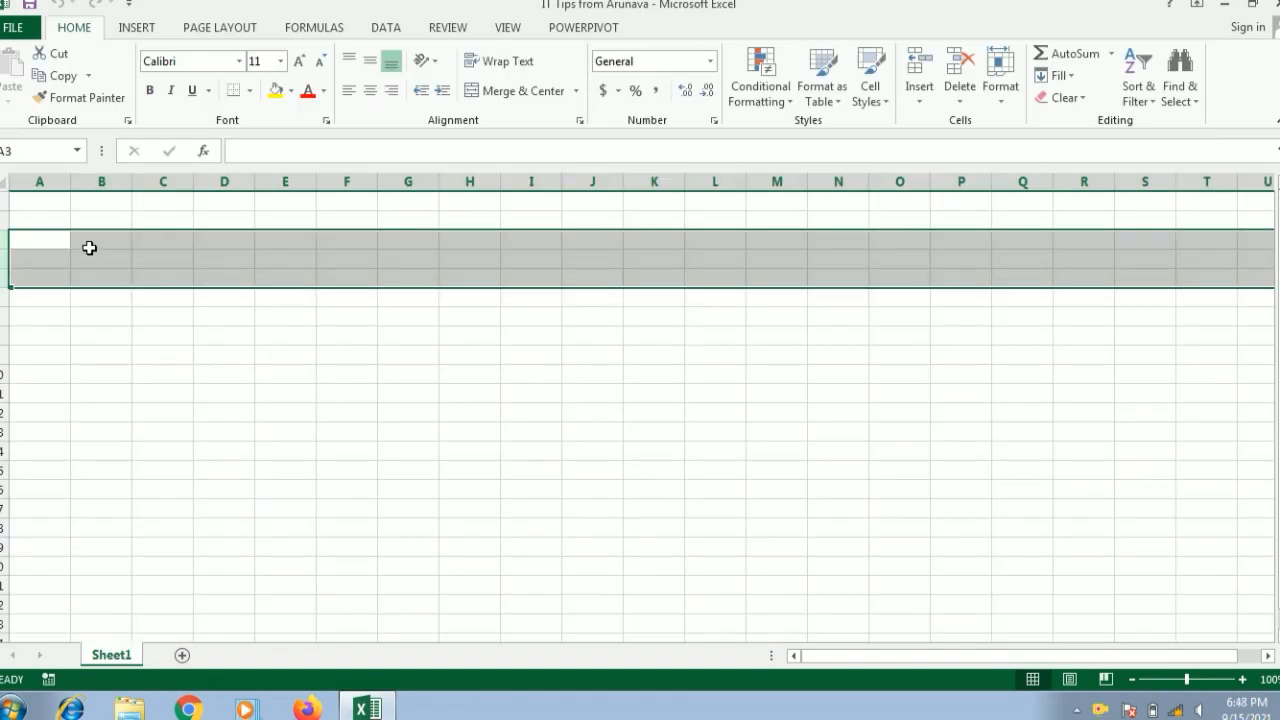
Increase the height of row 3 in Sheet1 to about four times the default row height.
left_click(100, 240)
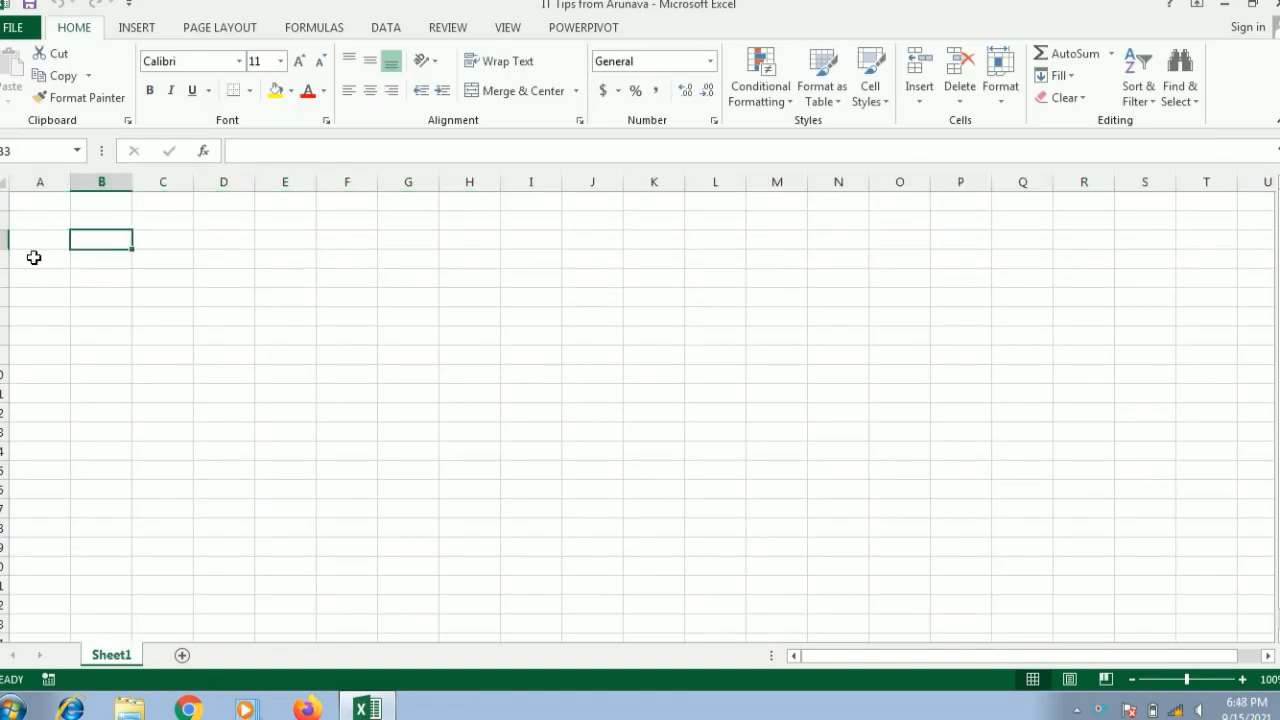
left_click_drag(14, 255, 19, 318)
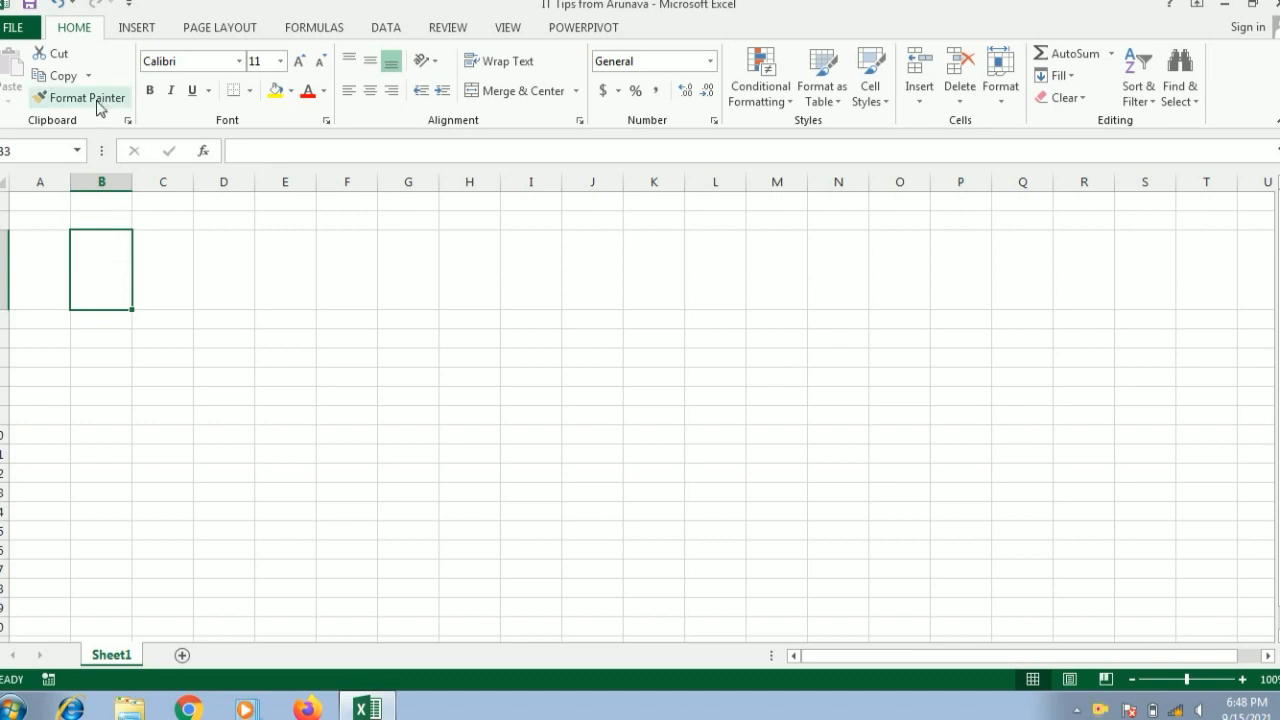
left_click(177, 251)
left_click(213, 253)
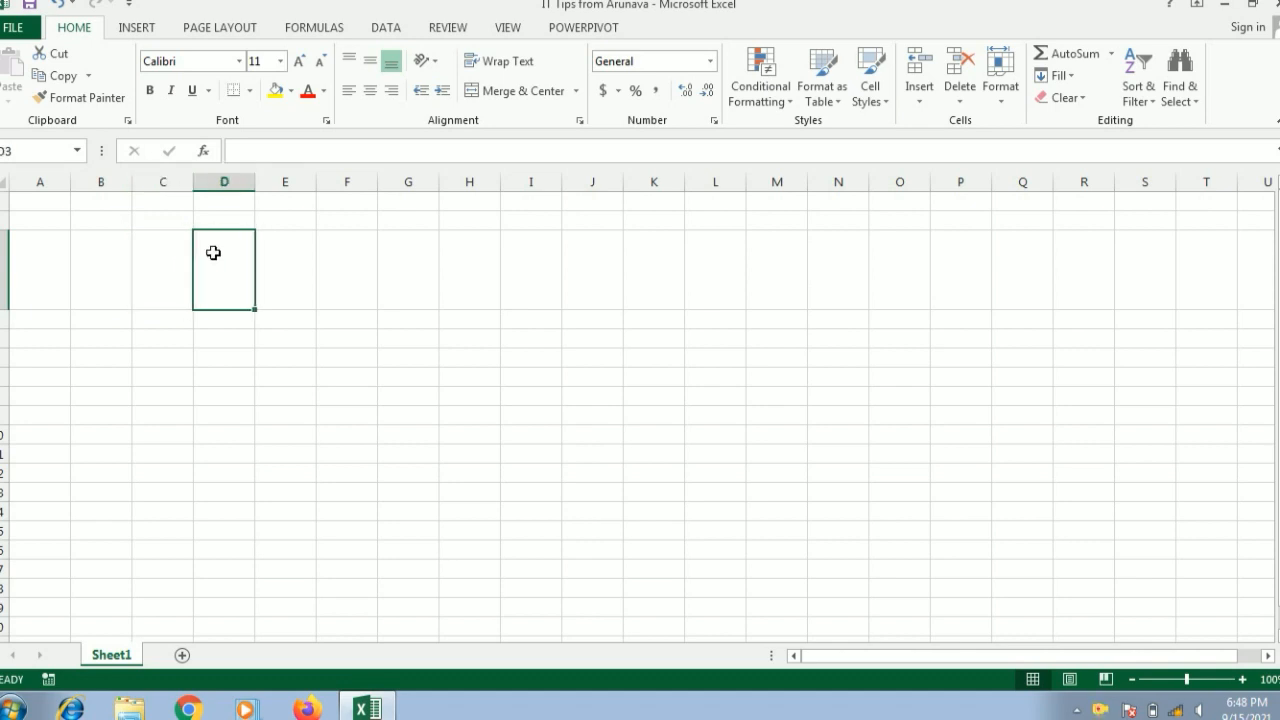
Start inserting a symbol in cell B3 with the font set to Segoe UI Symbol.
left_click(116, 269)
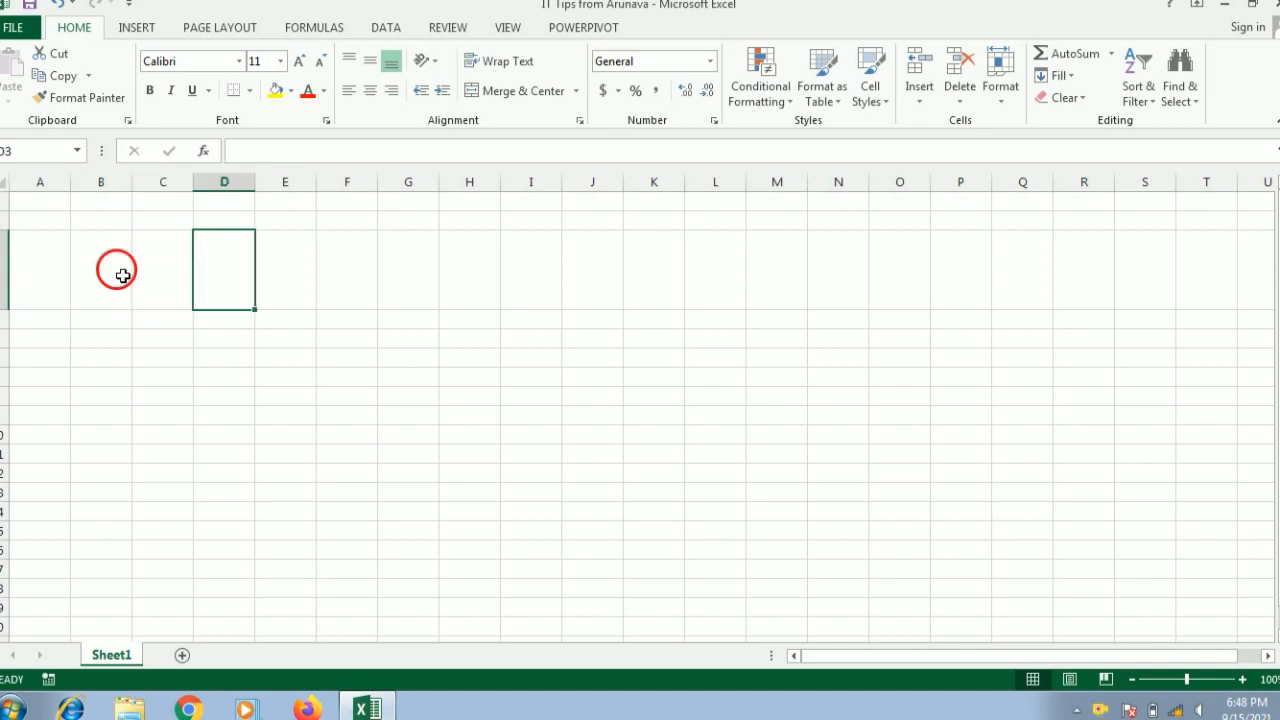
left_click(137, 27)
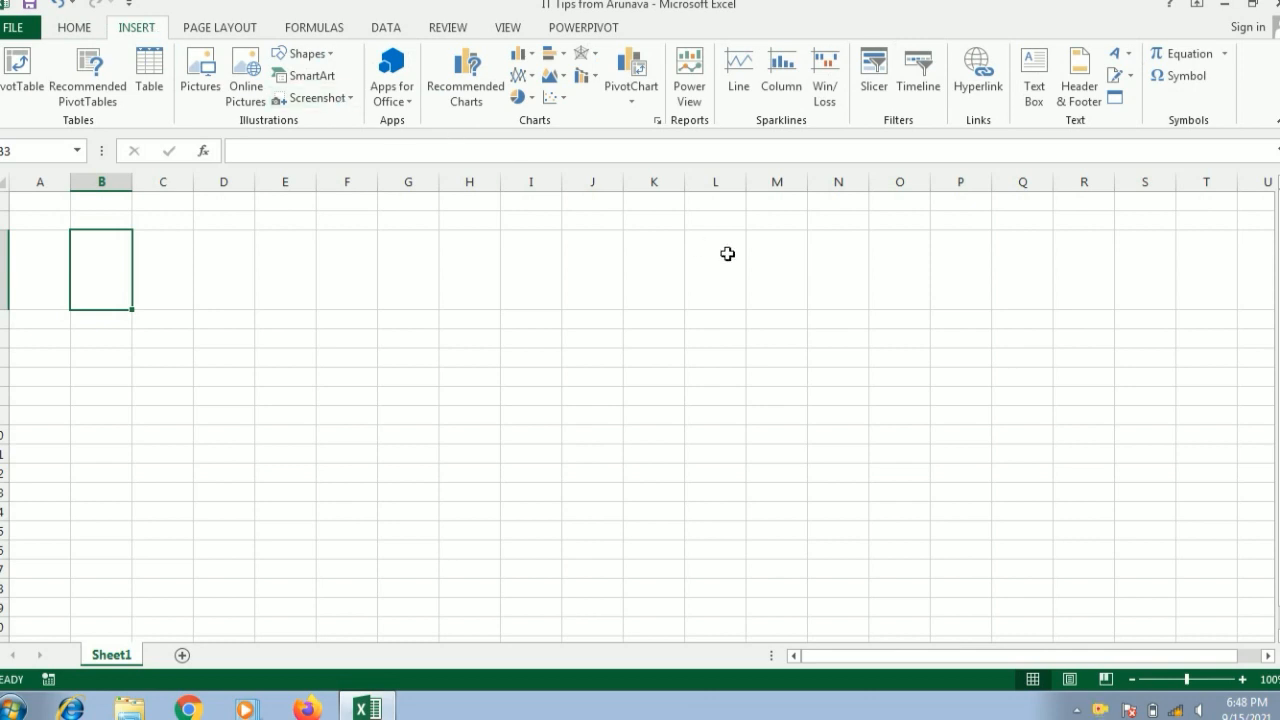
left_click(1181, 88)
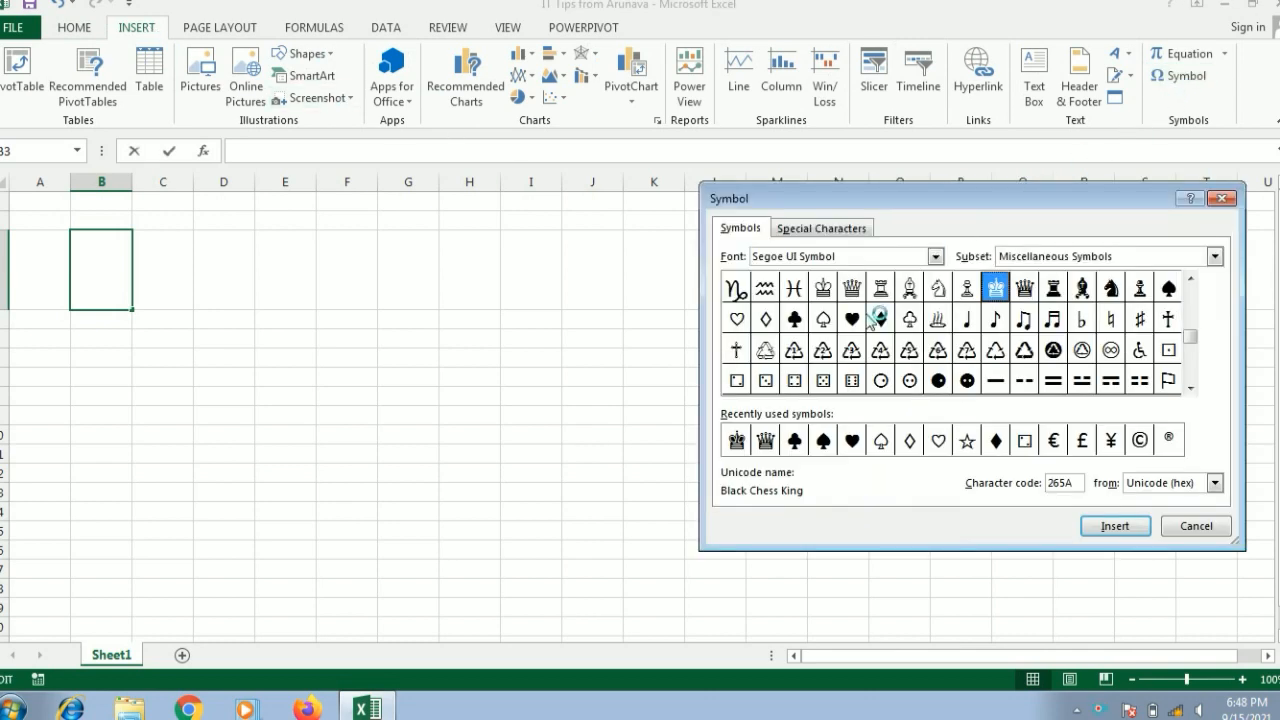
left_click(935, 257)
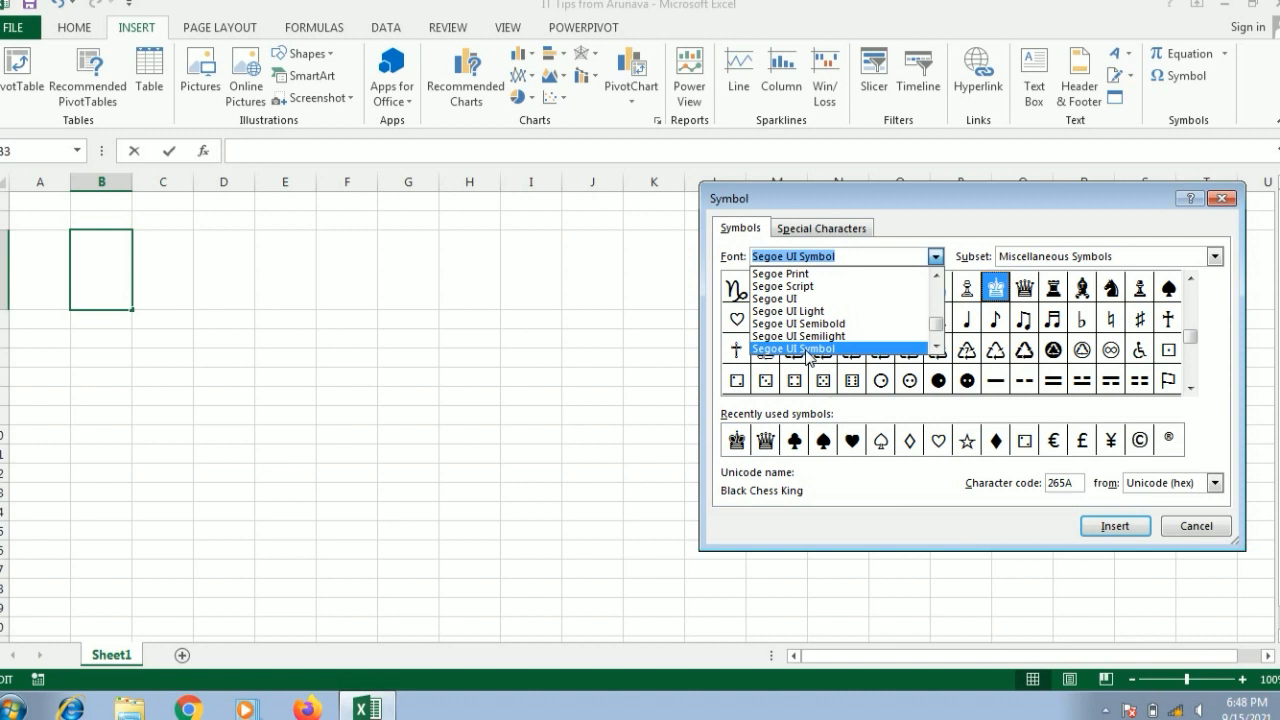
left_click(807, 349)
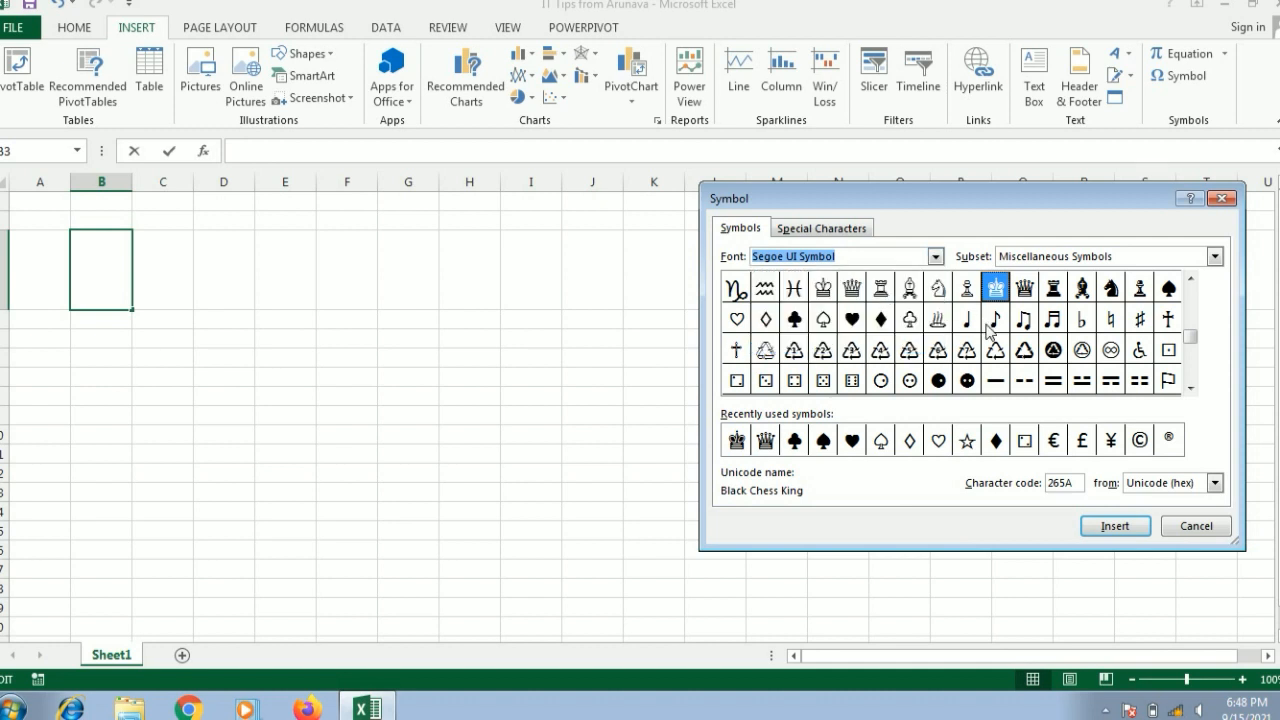
Find the Black Spade Suit in the Miscellaneous Symbols subset and insert it in cell B3.
left_click_drag(1193, 343, 1196, 292)
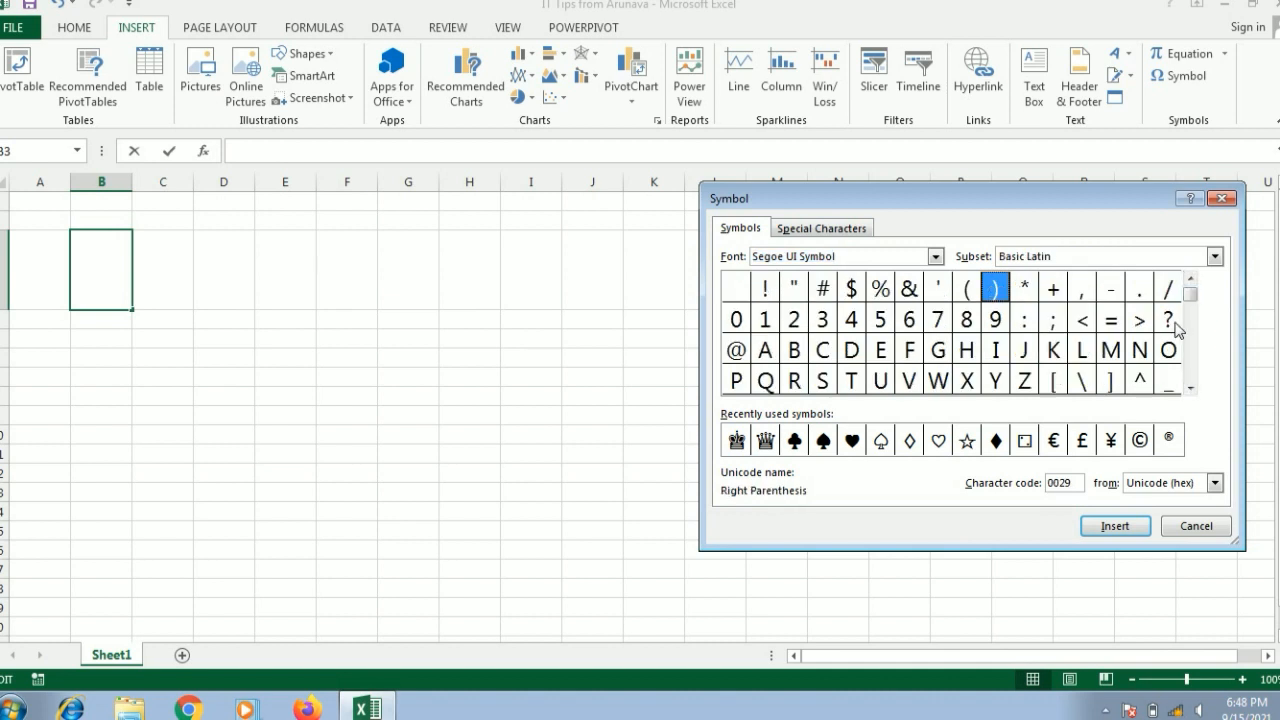
left_click(1191, 388)
left_click(1191, 388)
left_click(1191, 388)
left_click(1191, 388)
left_click(1191, 388)
left_click(1191, 388)
left_click(1191, 388)
left_click(1191, 388)
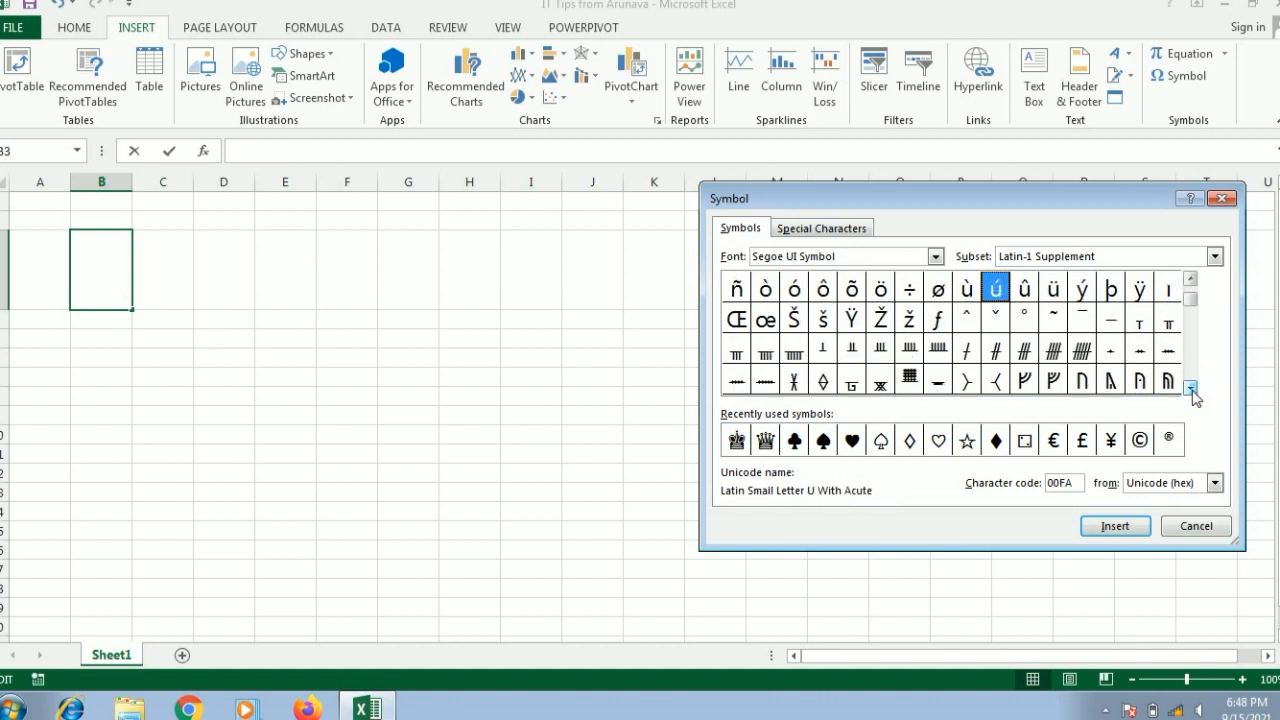
left_click_drag(1191, 388, 1191, 388)
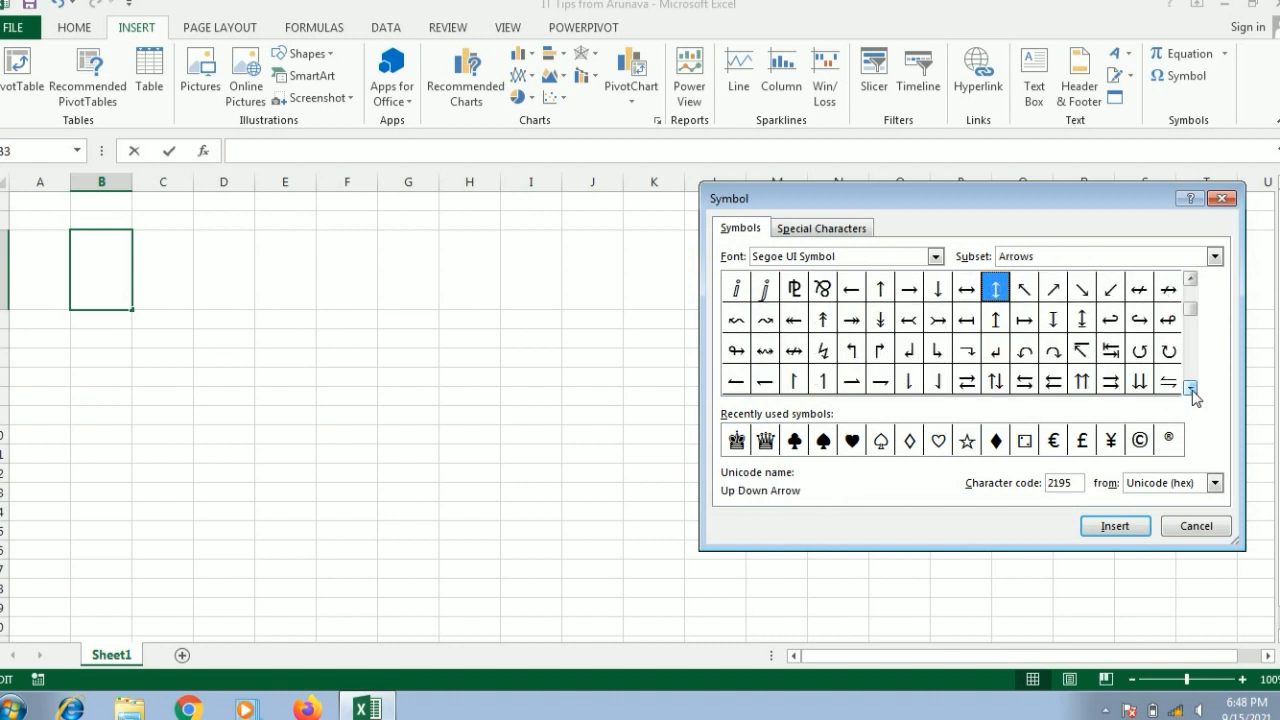
left_click_drag(1191, 388, 1193, 396)
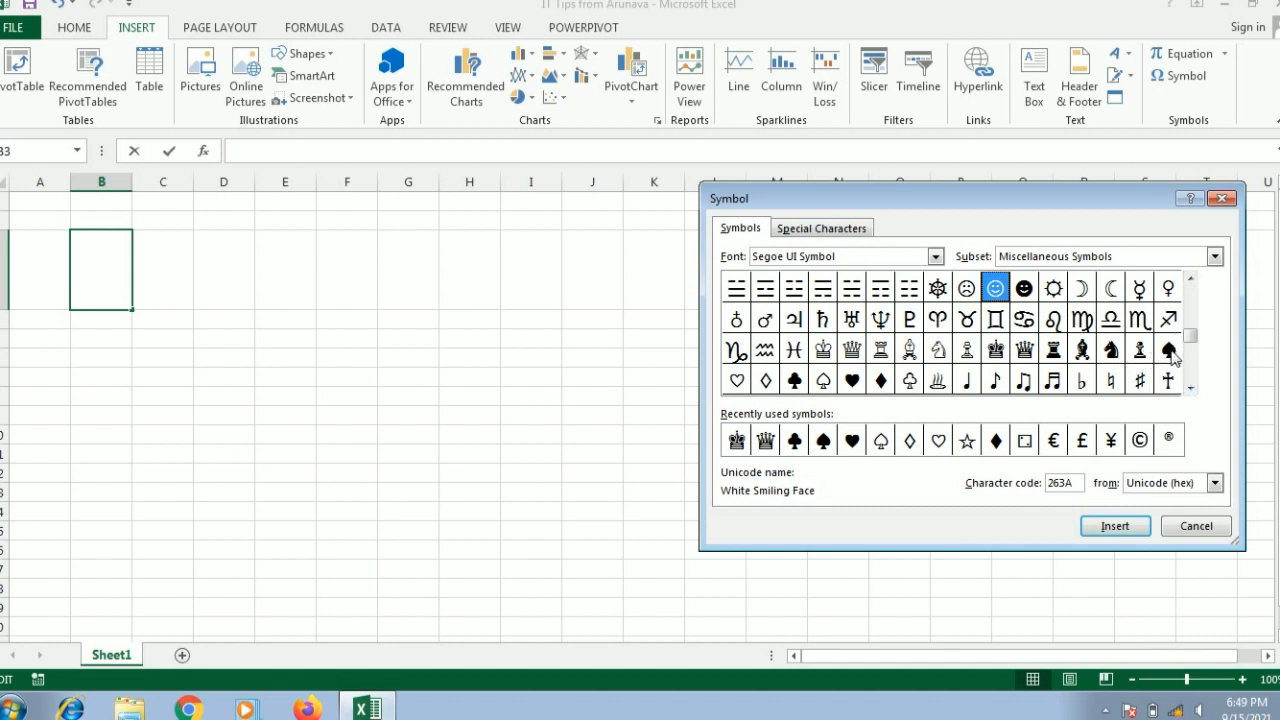
left_click(1170, 350)
left_click(1111, 533)
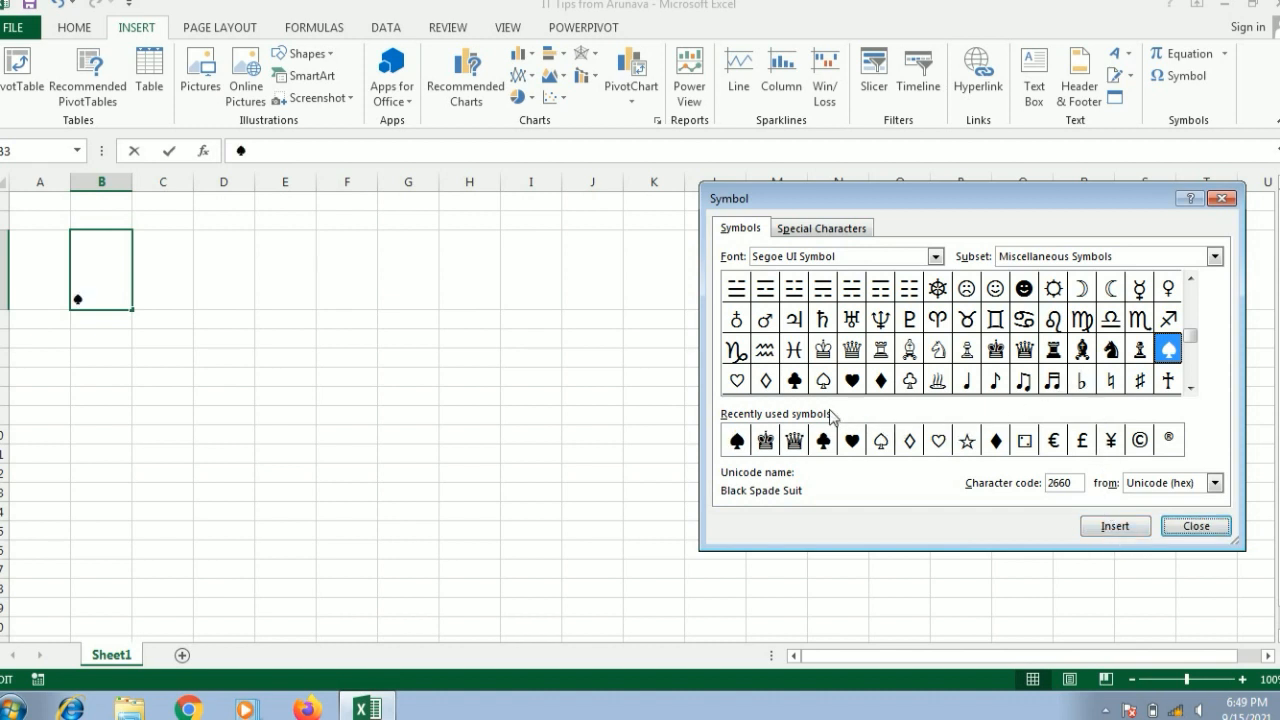
Add the Black Club Suit, Black Heart Suit and Black Diamond Suit symbols after the spade in cell B3.
left_click(795, 381)
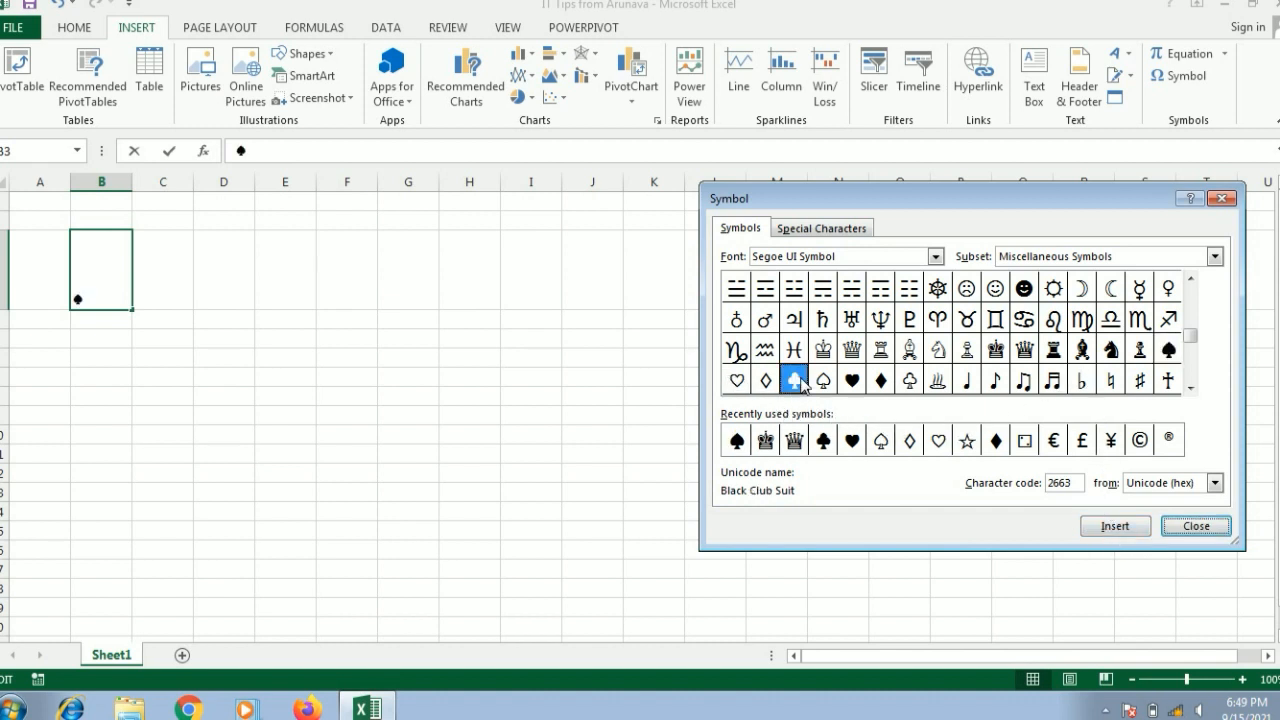
left_click(1120, 531)
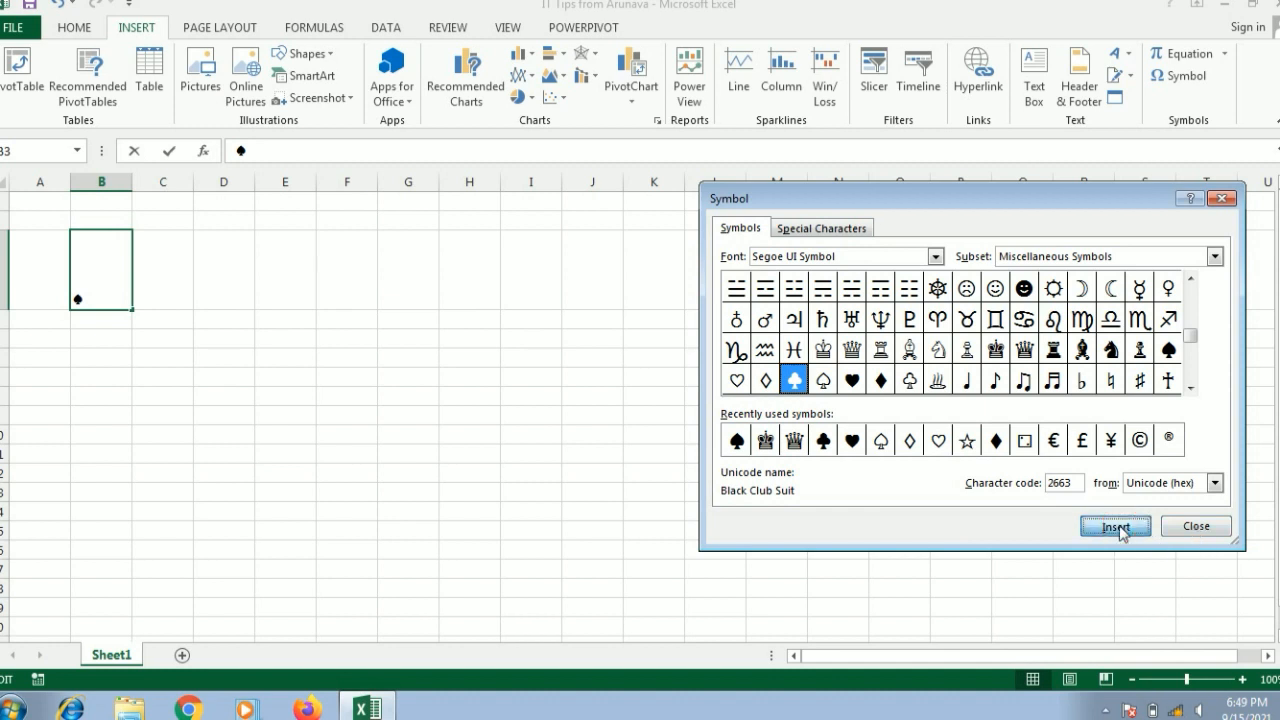
left_click(852, 381)
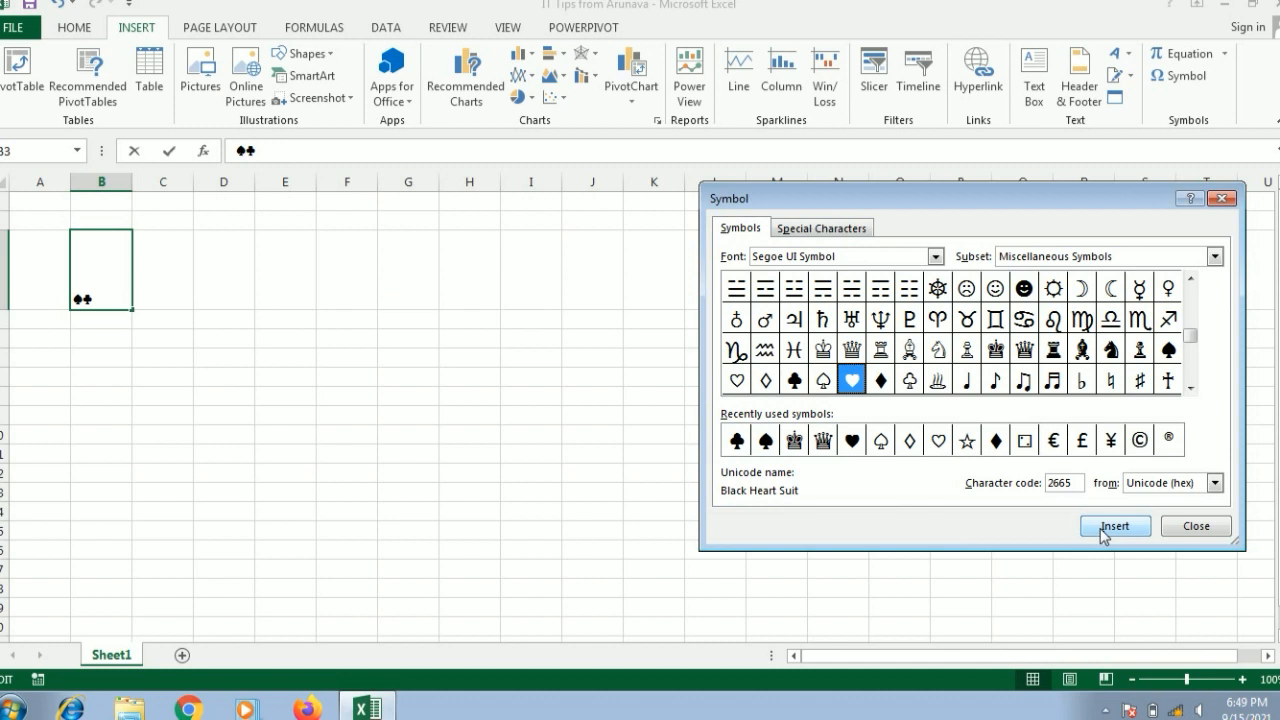
left_click(1104, 531)
left_click(884, 384)
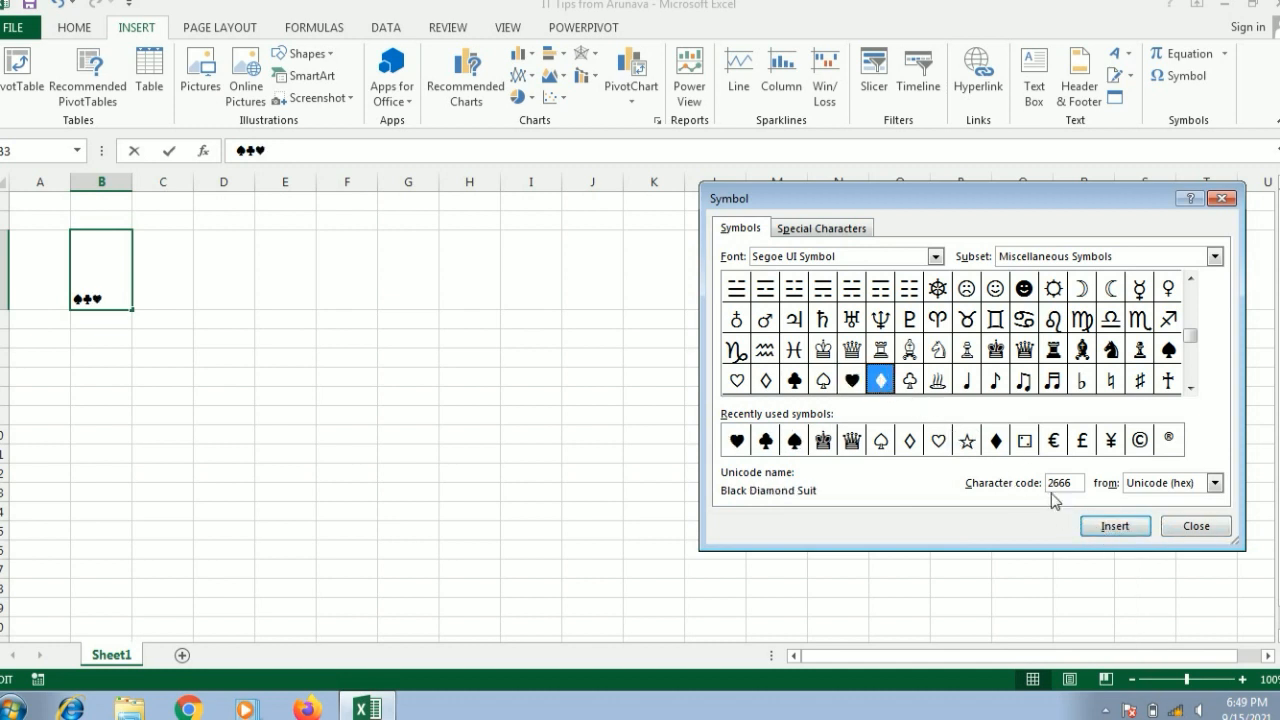
left_click(1106, 531)
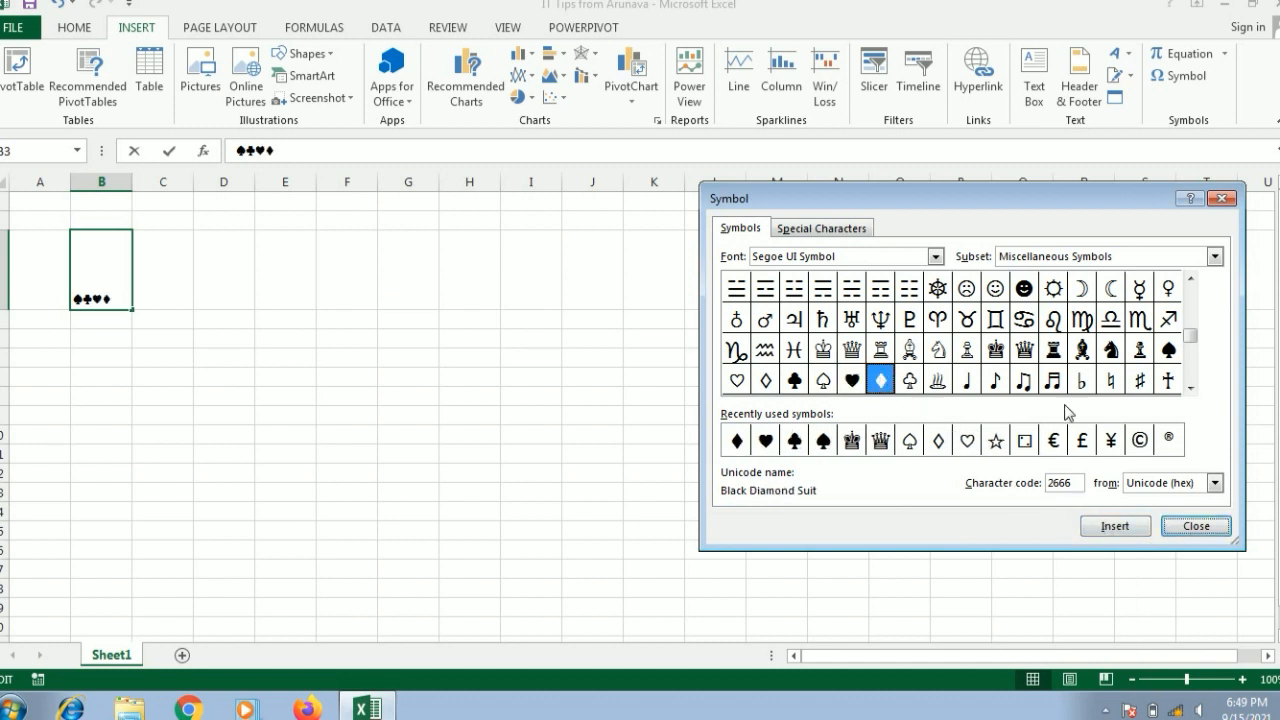
Add the Black Chess King and Black Chess Queen symbols to cell B3 and finish the cell entry.
left_click(996, 349)
left_click(1114, 530)
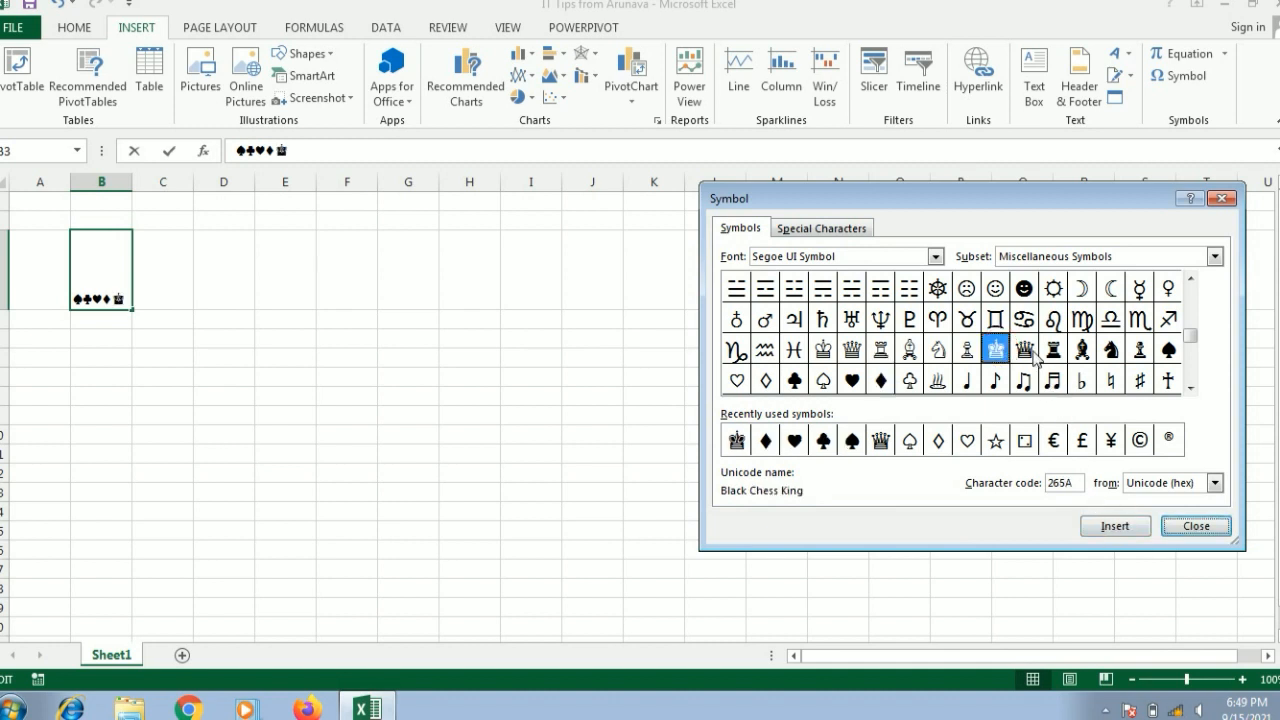
left_click(1030, 354)
left_click(1107, 530)
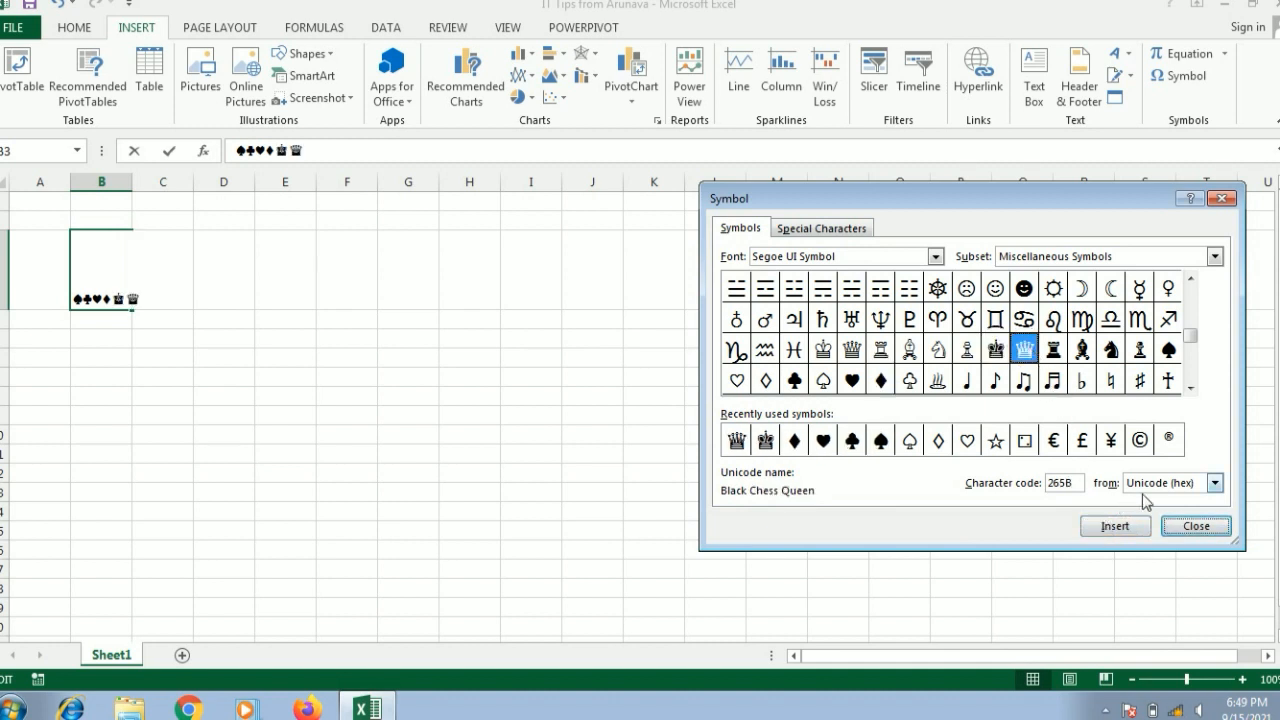
left_click(1195, 528)
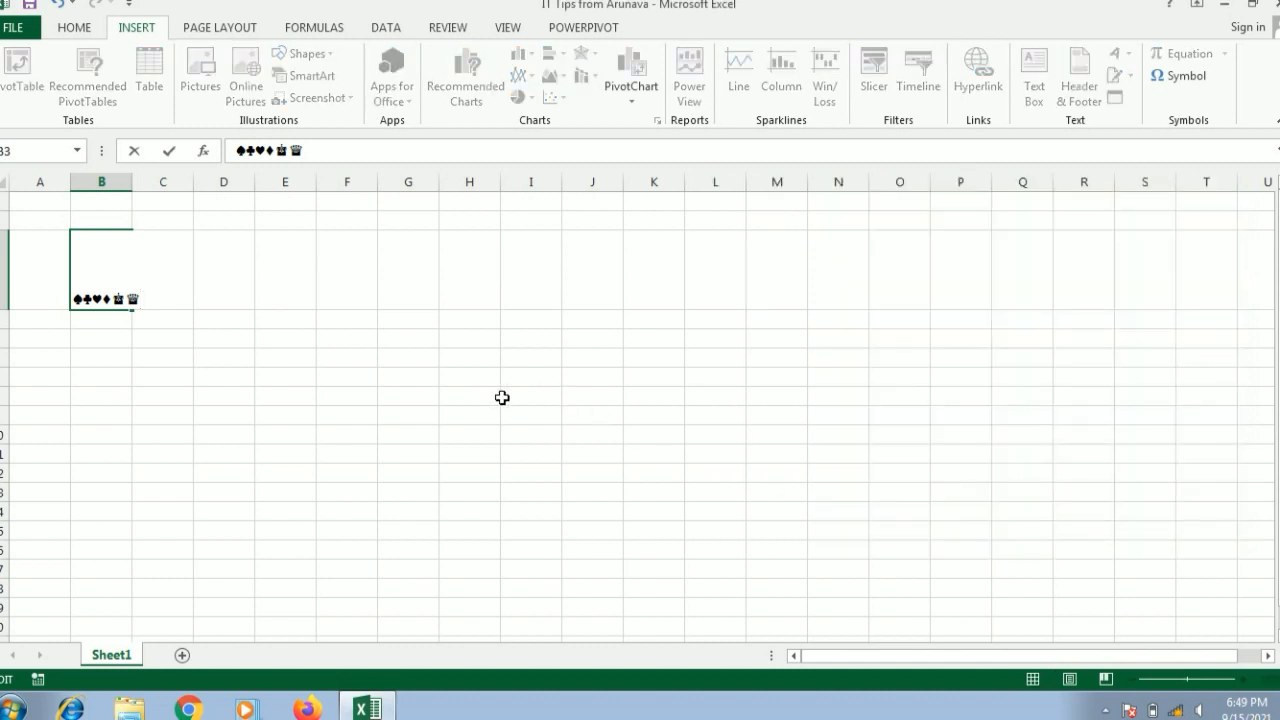
left_click(458, 414)
Cut the club symbol out of cell B3 and paste it into cell C3.
left_click(106, 288)
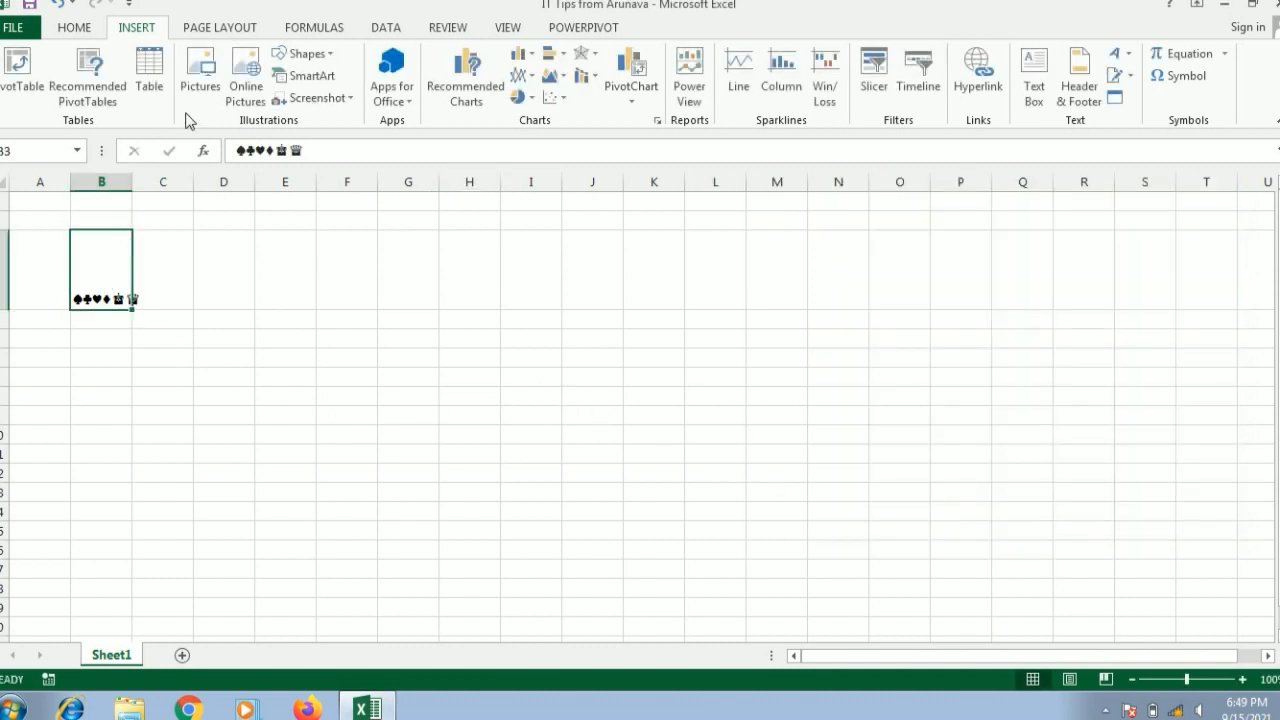
left_click(255, 151)
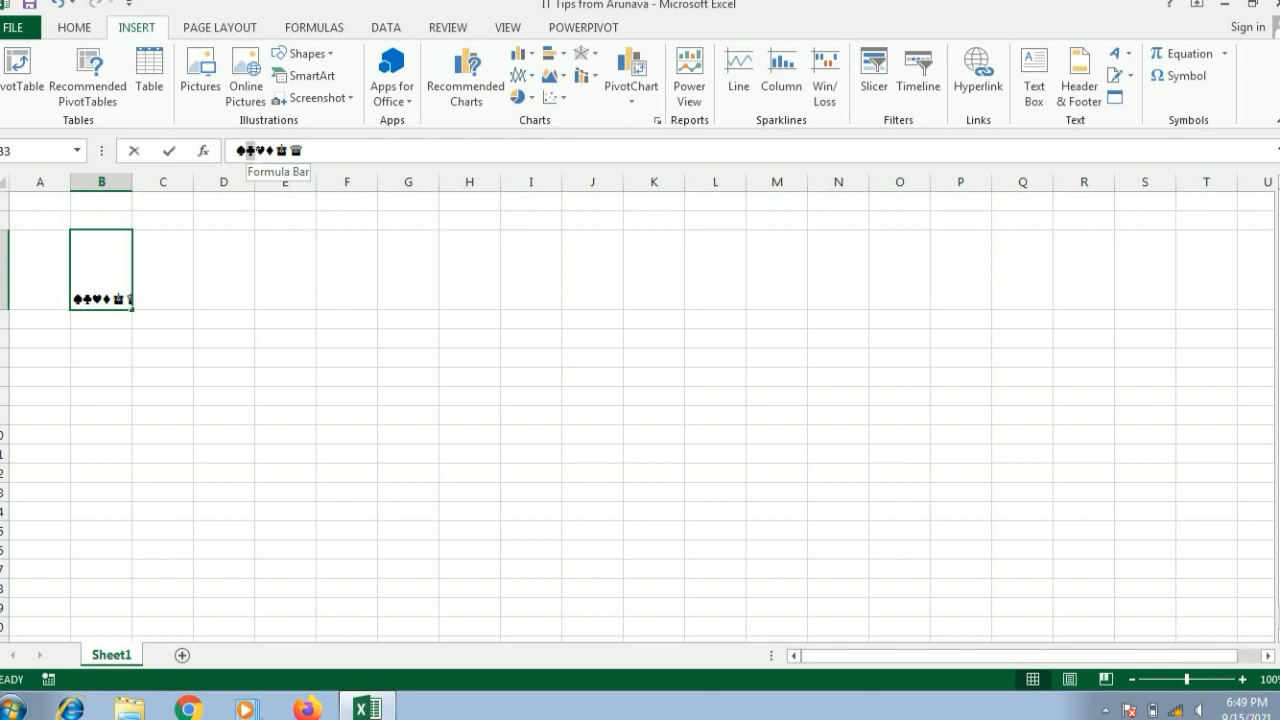
left_click(250, 150)
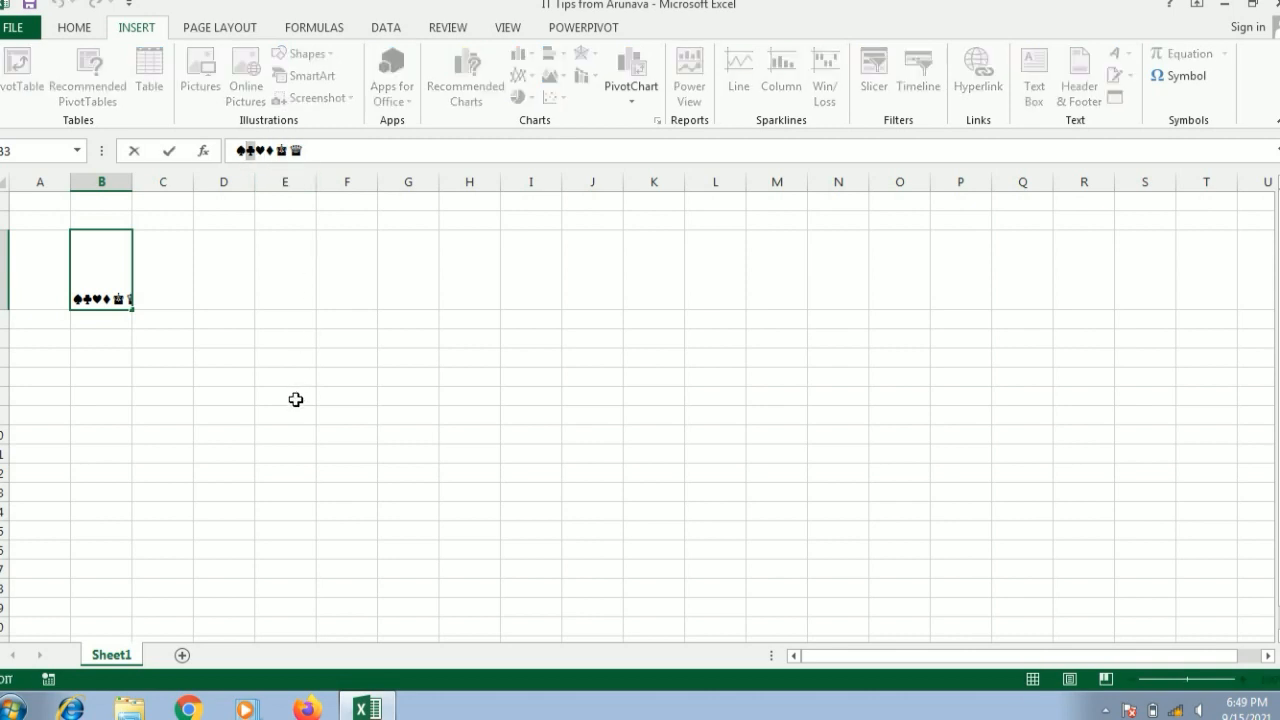
left_click(174, 277)
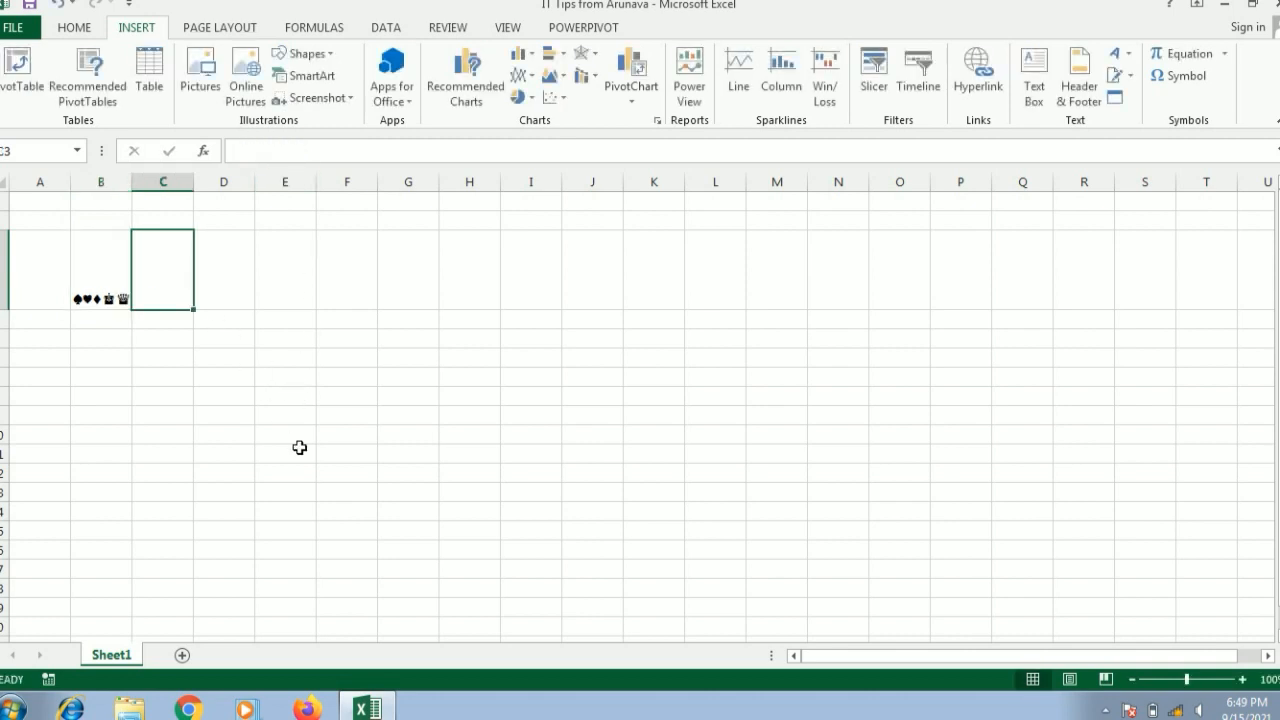
type("♣")
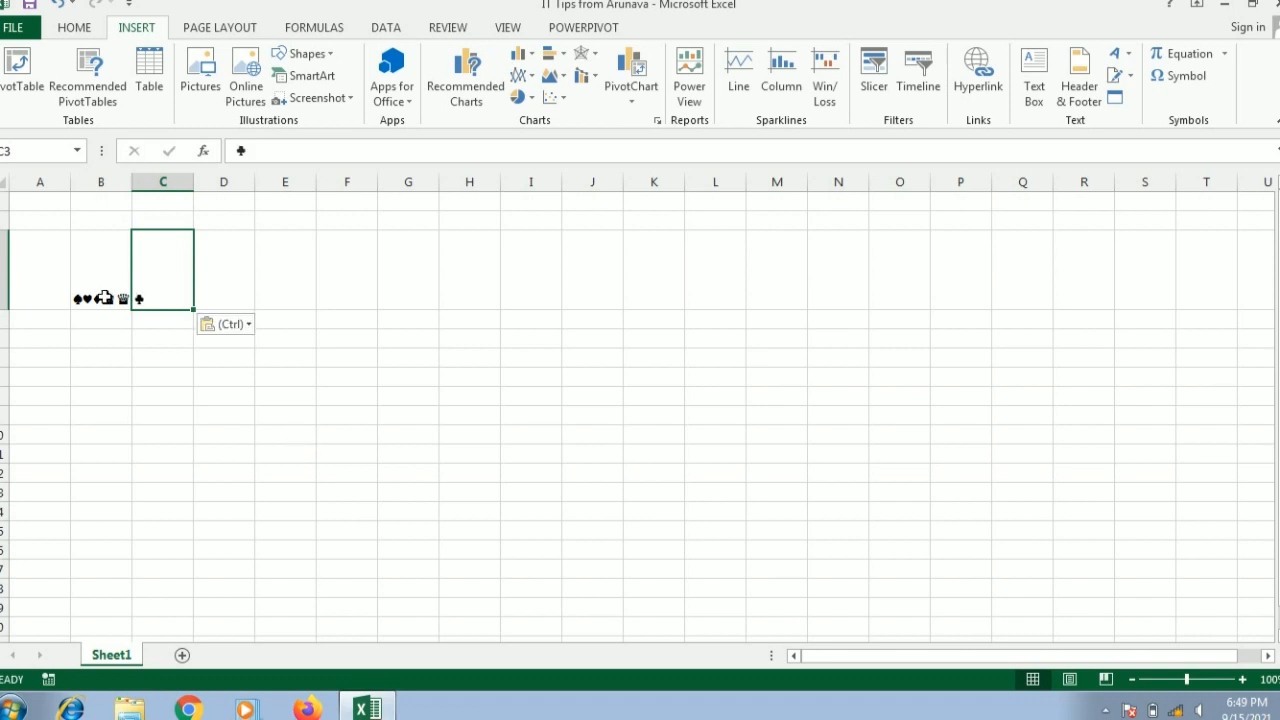
Cut the heart symbol out of cell B3 and paste it into cell D3.
left_click(119, 263)
left_click(258, 151)
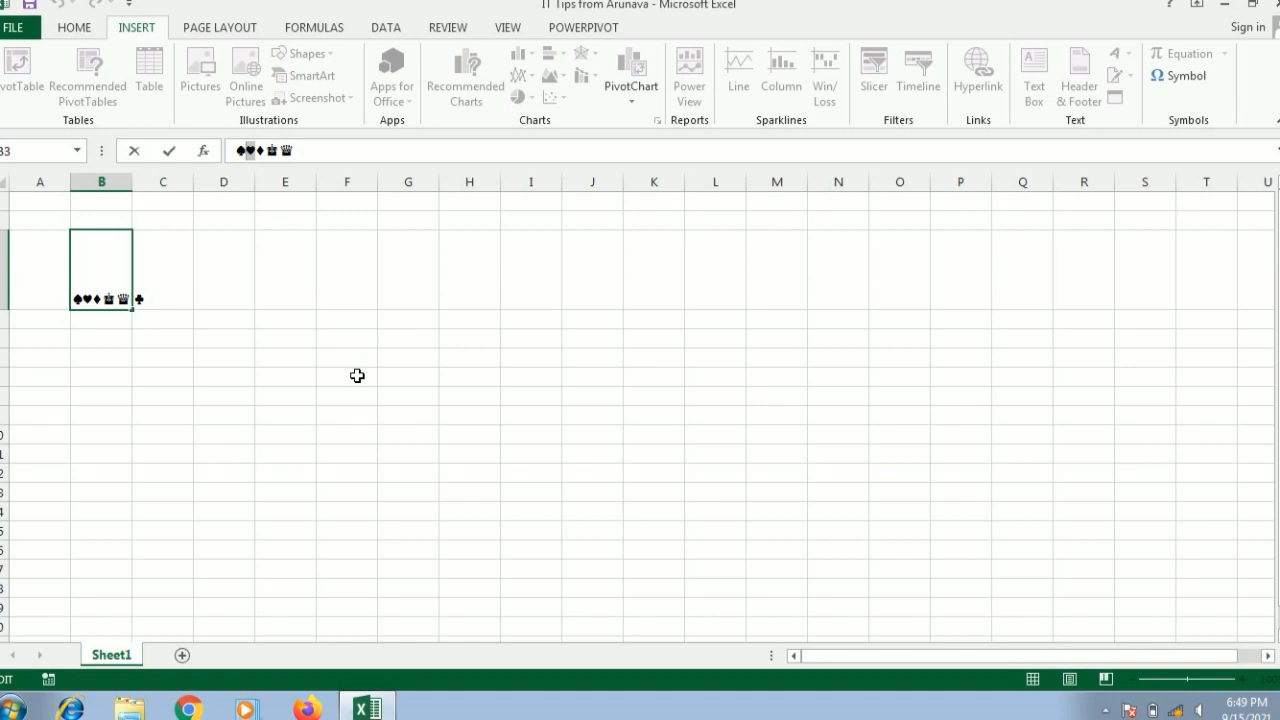
key("Delete")
left_click(211, 277)
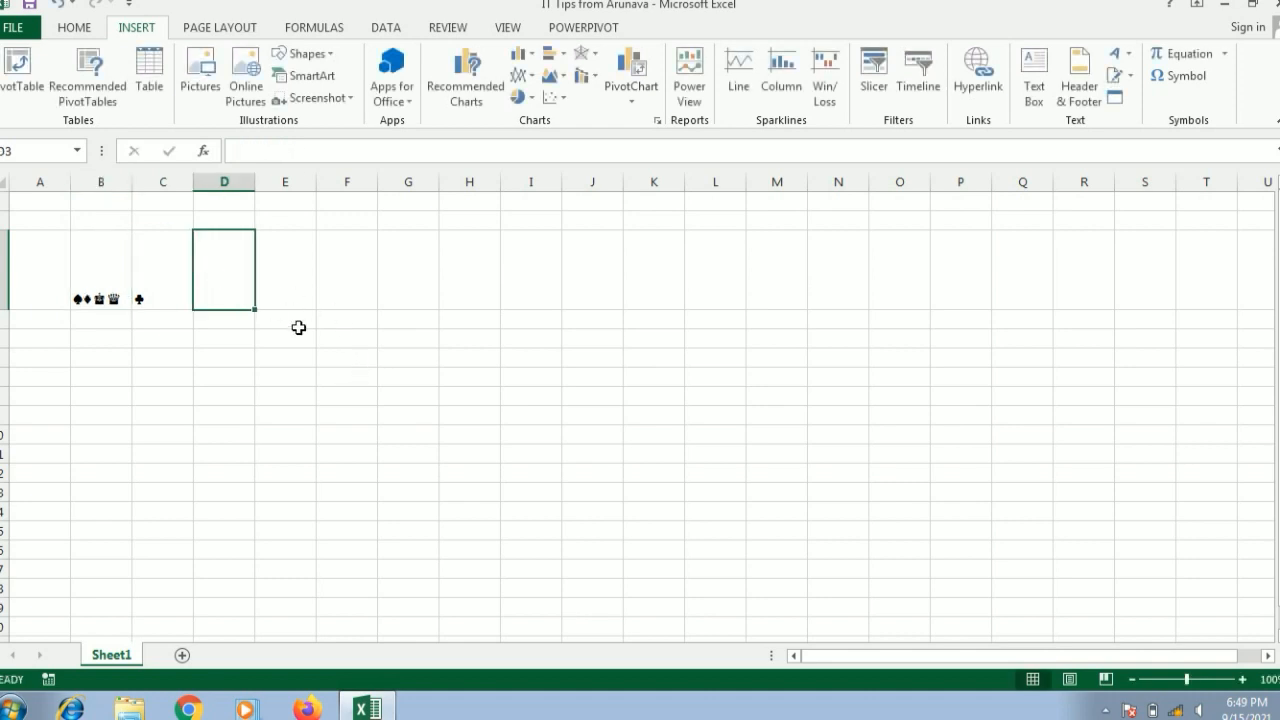
type("♥")
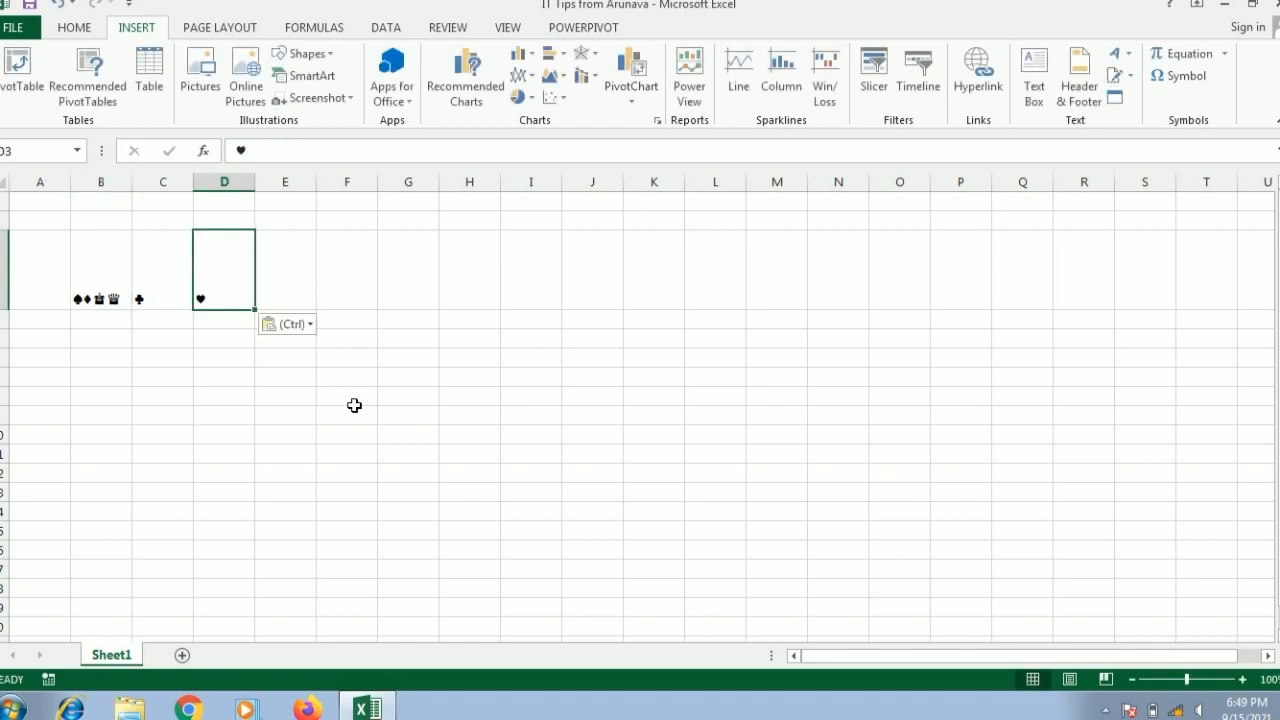
Cut the diamond symbol out of cell B3 and paste it into cell E3.
left_click(120, 301)
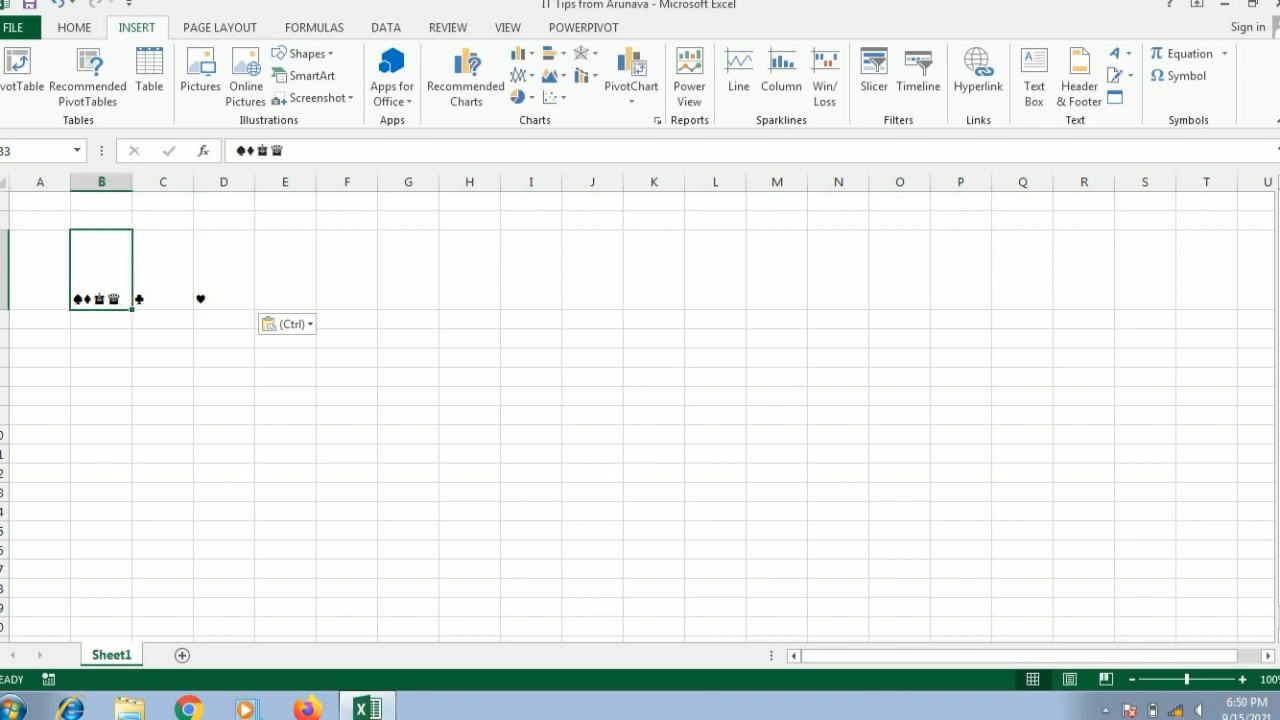
left_click(258, 151)
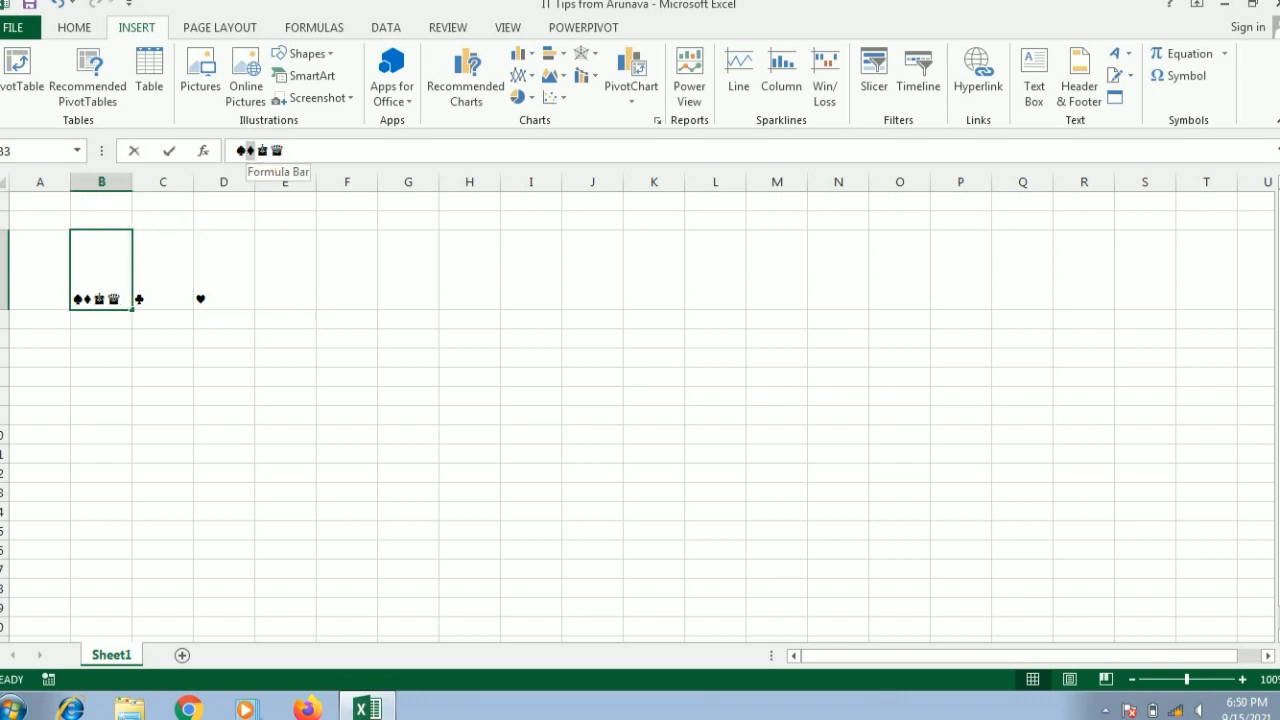
key("BackSpace")
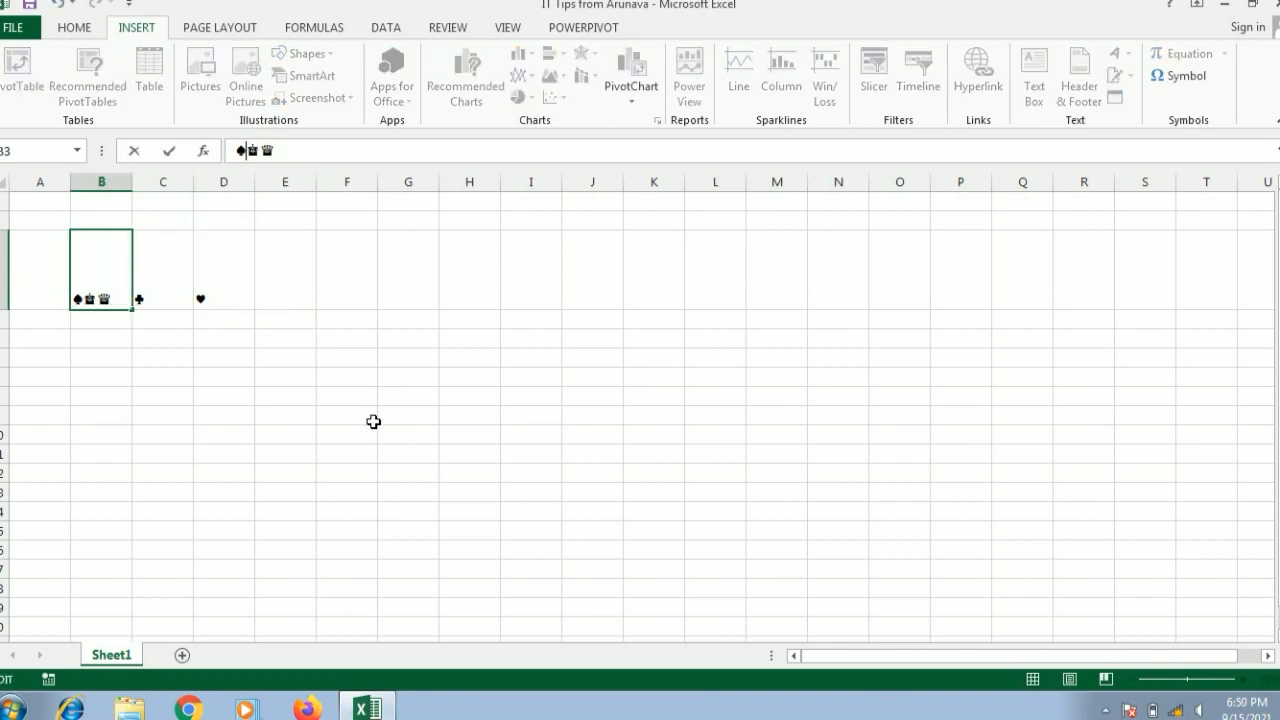
left_click(277, 293)
type("♦")
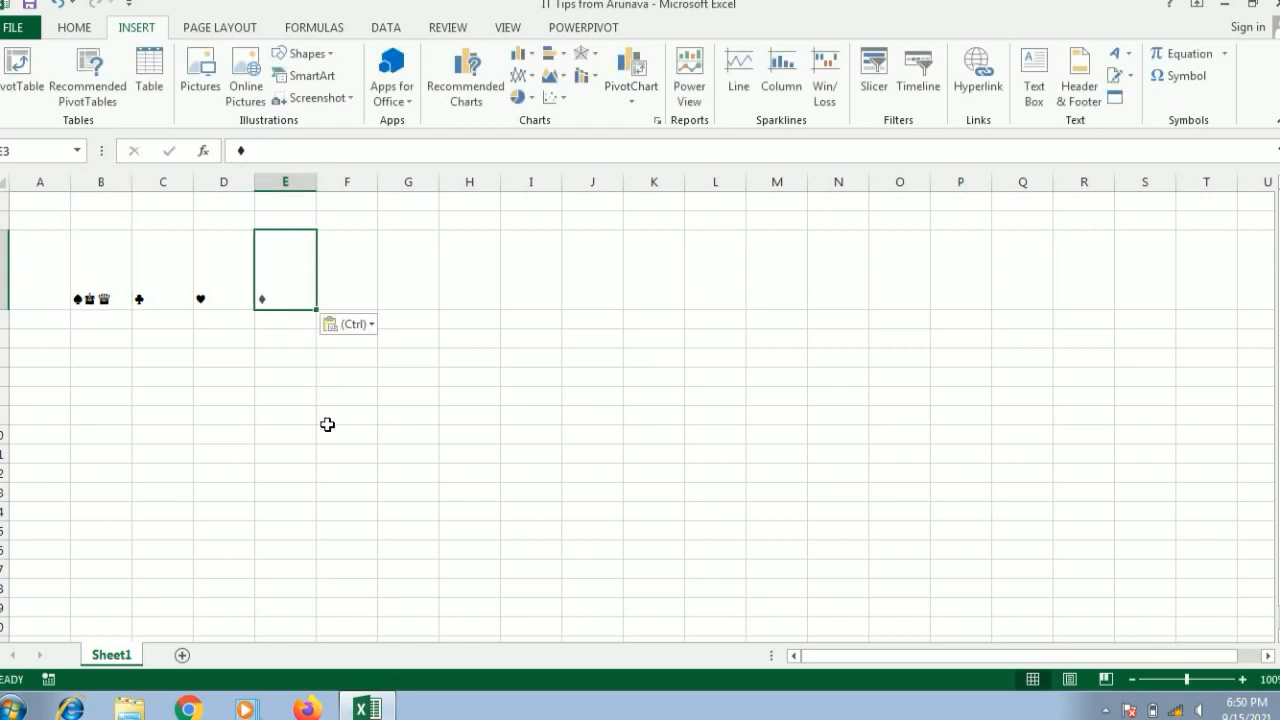
Cut the chess king symbol out of cell B3 and paste it into cell F3.
left_click(107, 299)
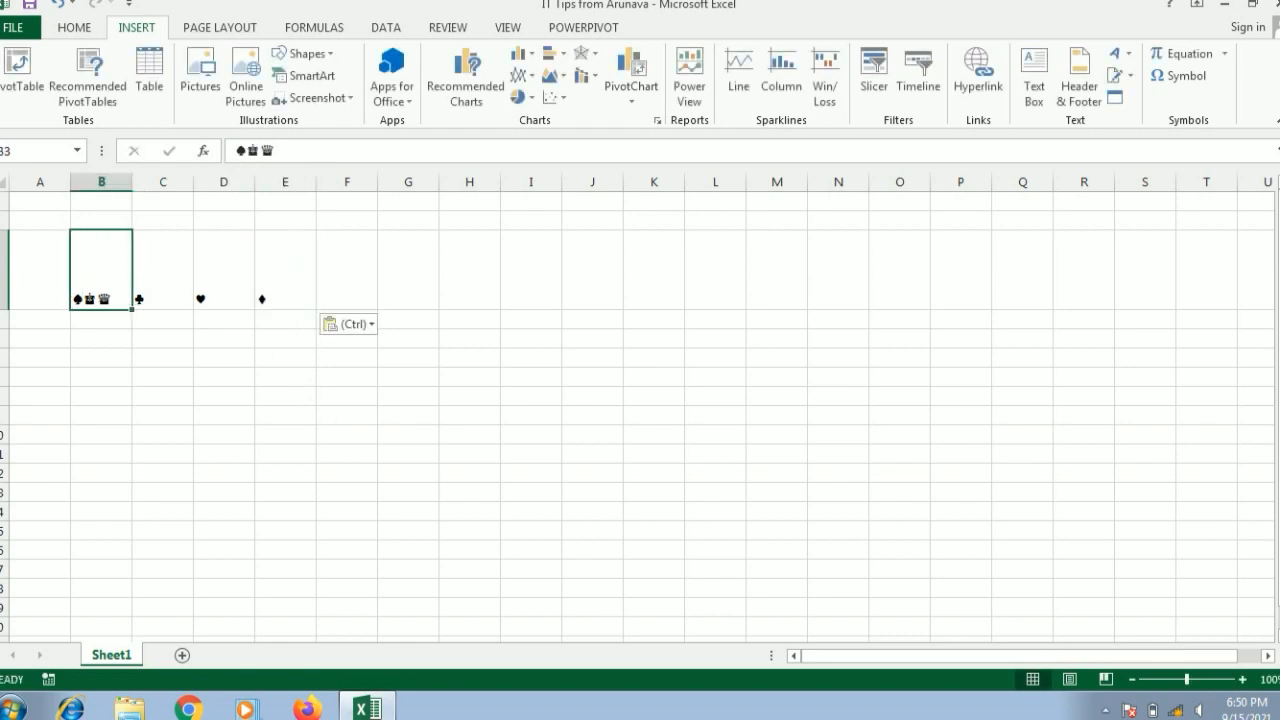
left_click(250, 150)
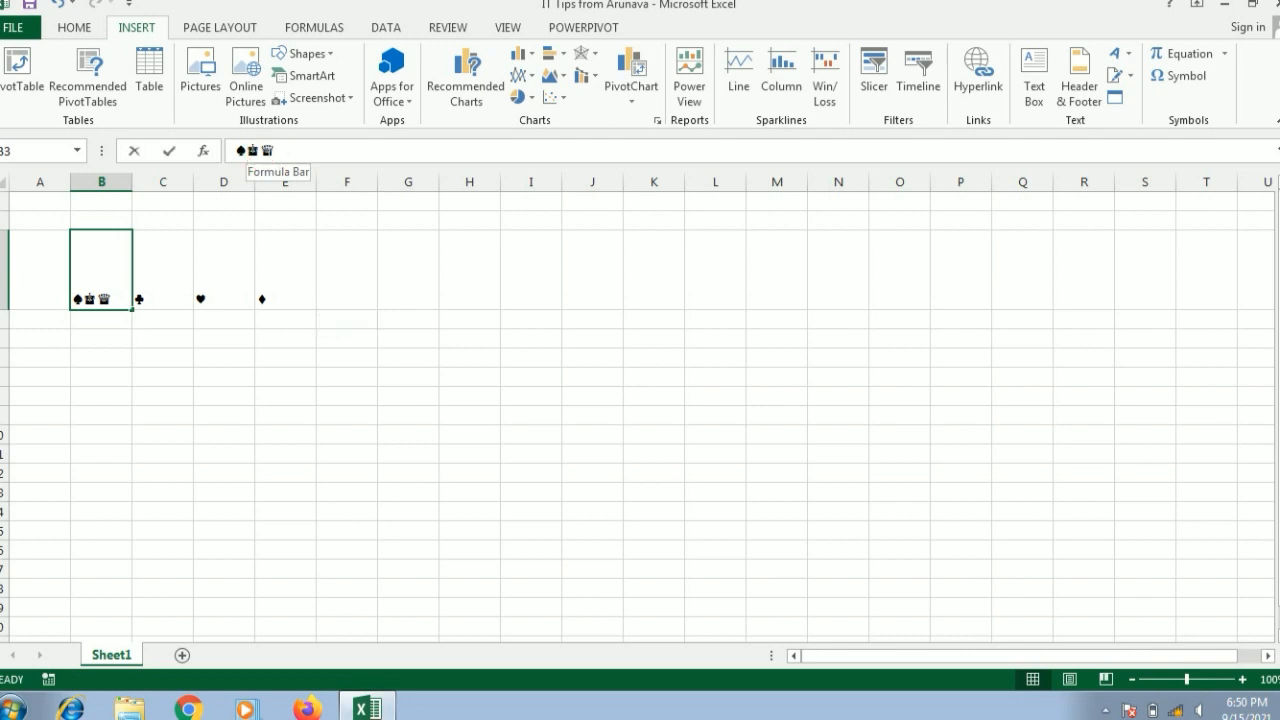
double_click(252, 150)
key("ctrl+c")
key("Delete")
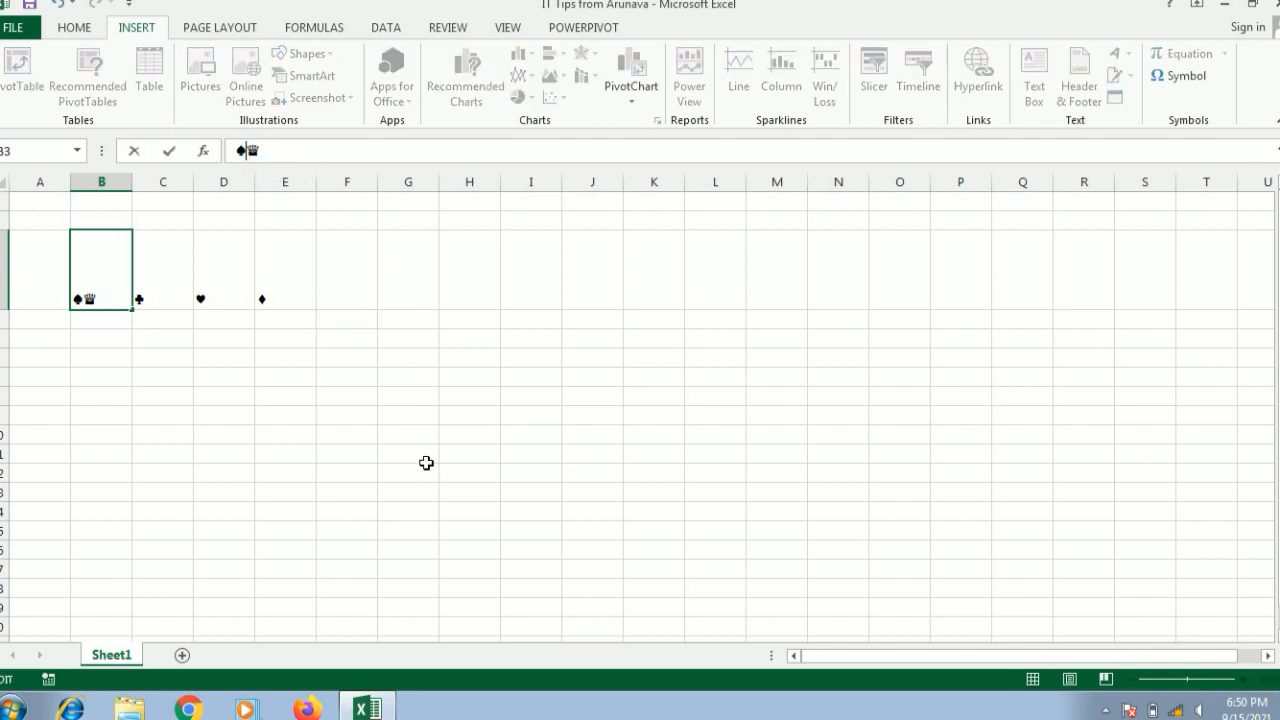
left_click(336, 282)
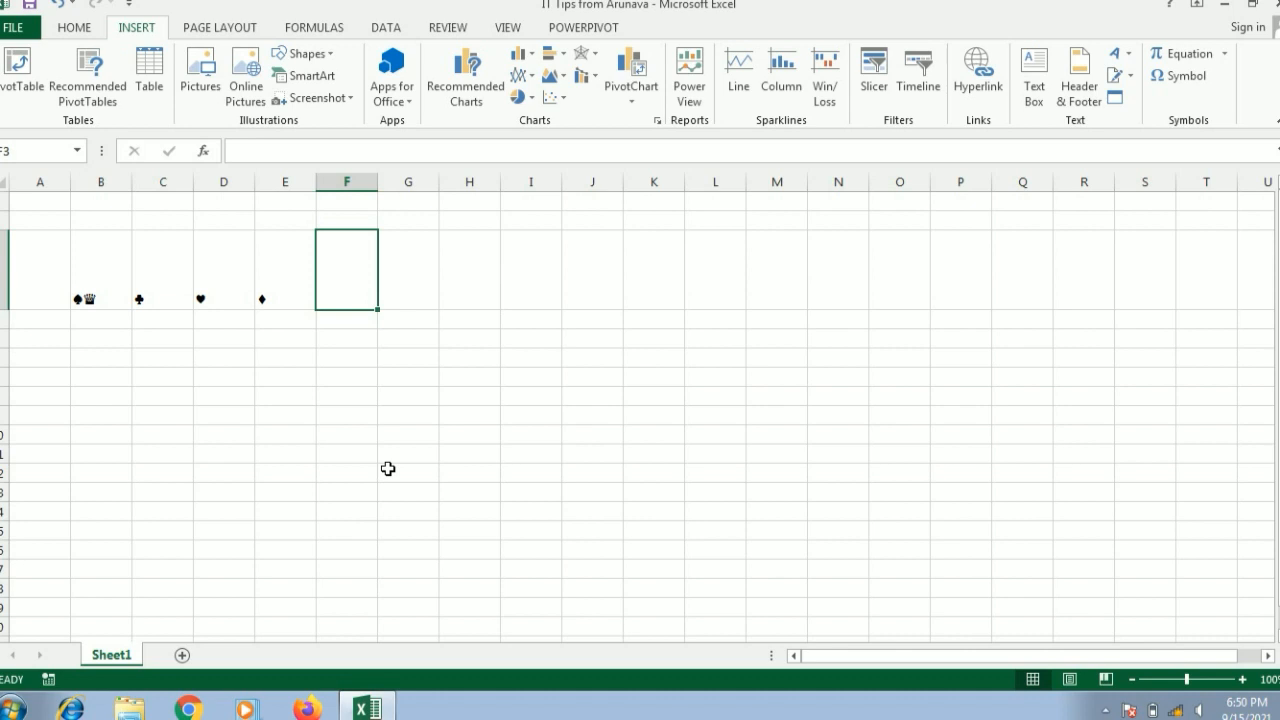
key("ctrl+v")
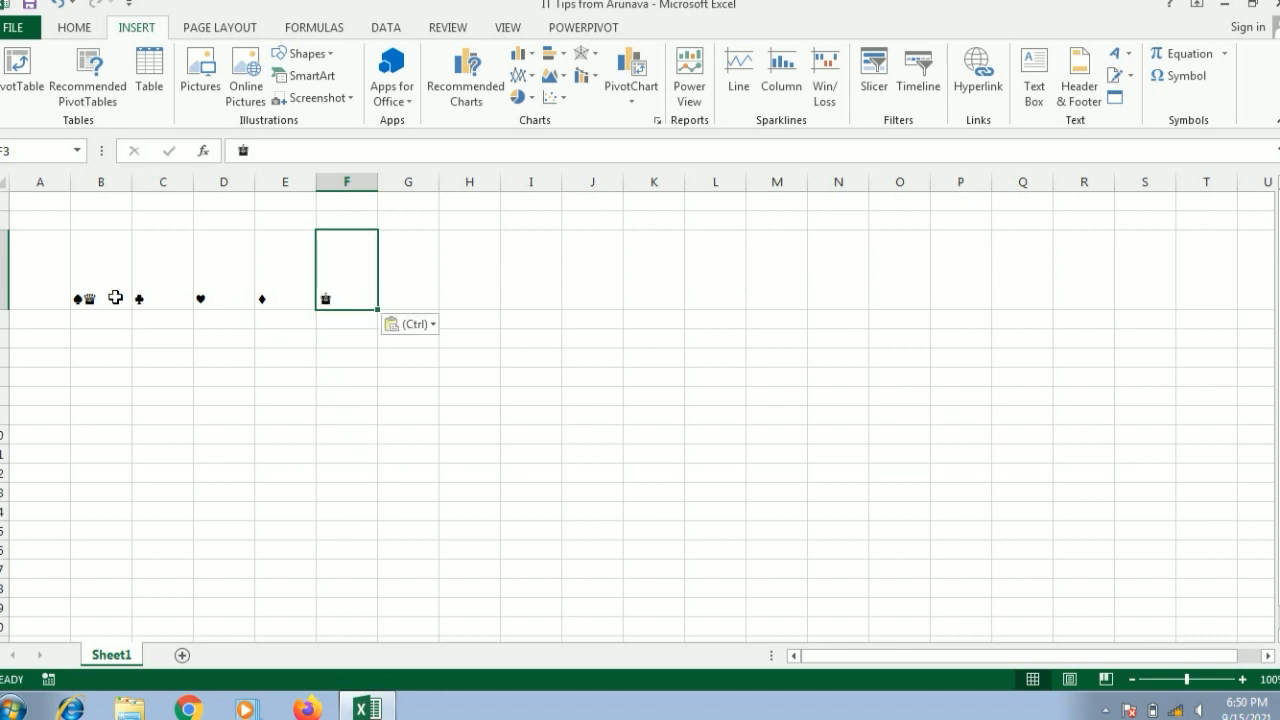
Cut the chess queen symbol out of cell B3 and paste it into cell I3.
left_click(113, 292)
left_click(262, 150)
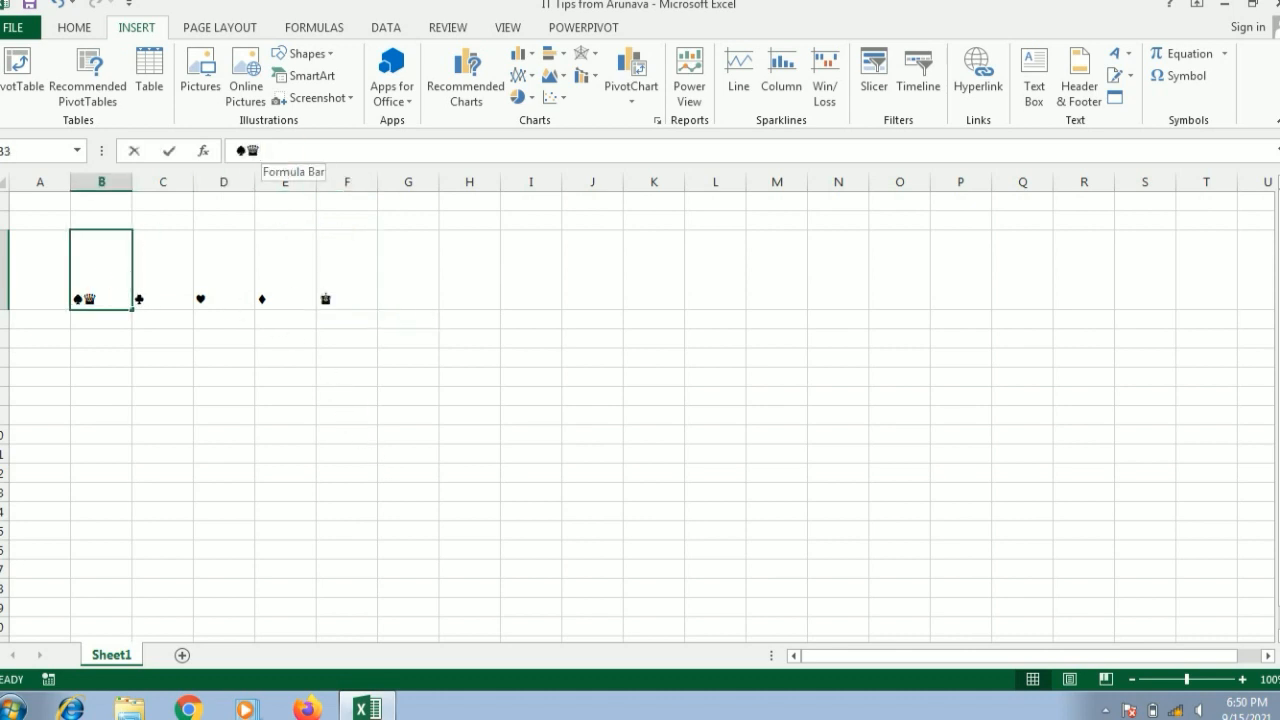
key("Delete")
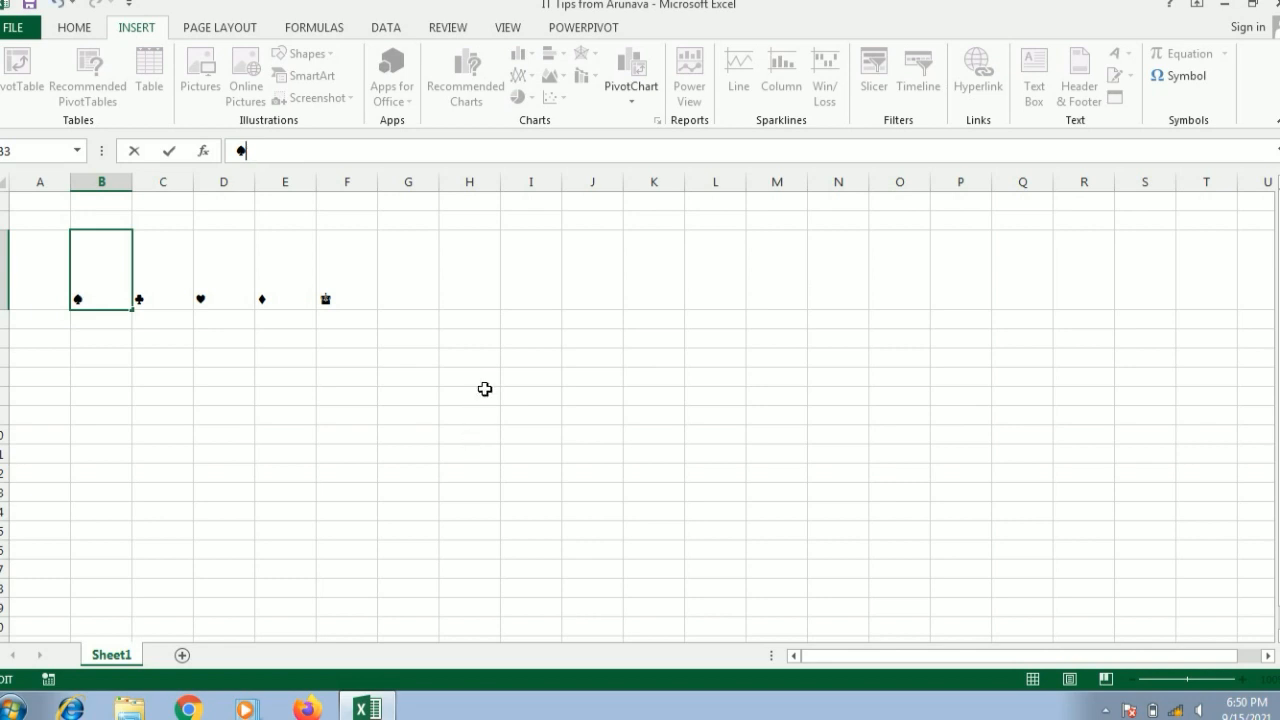
left_click(559, 286)
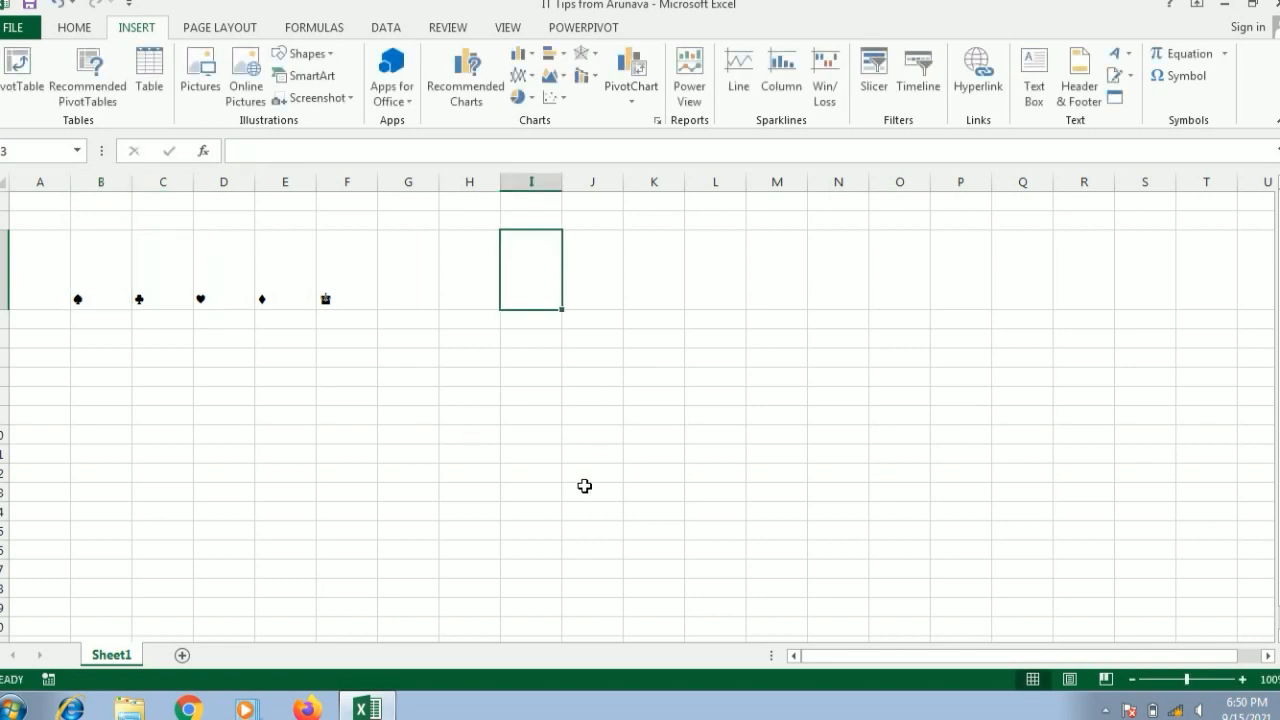
type("♛")
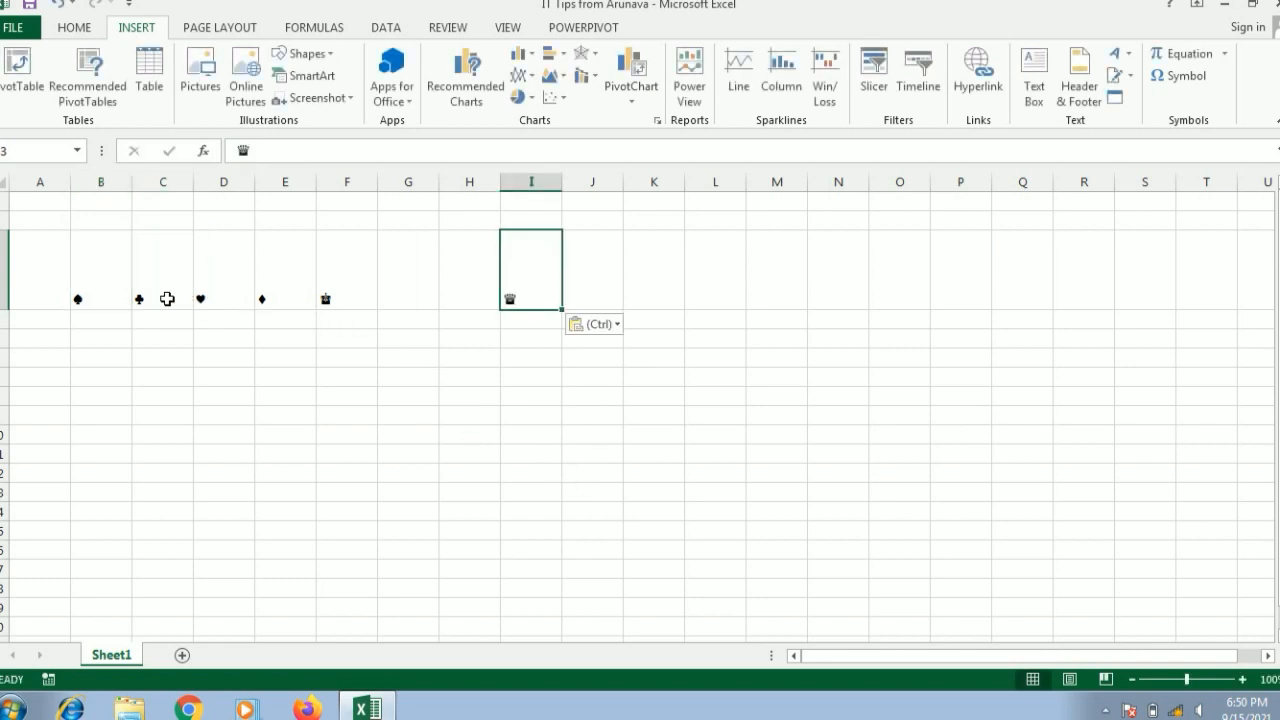
Format cells B3:Q3 with all borders, font size 22, and horizontally and vertically centred content.
mouse_move(98, 282)
left_mouse_down()
mouse_move(503, 297)
mouse_move(763, 263)
mouse_move(1040, 270)
left_mouse_up()
left_click(74, 27)
left_click(233, 90)
left_click(455, 491)
Fill cell G3 with four club symbols copied from cell C3 and wrap its text.
double_click(163, 277)
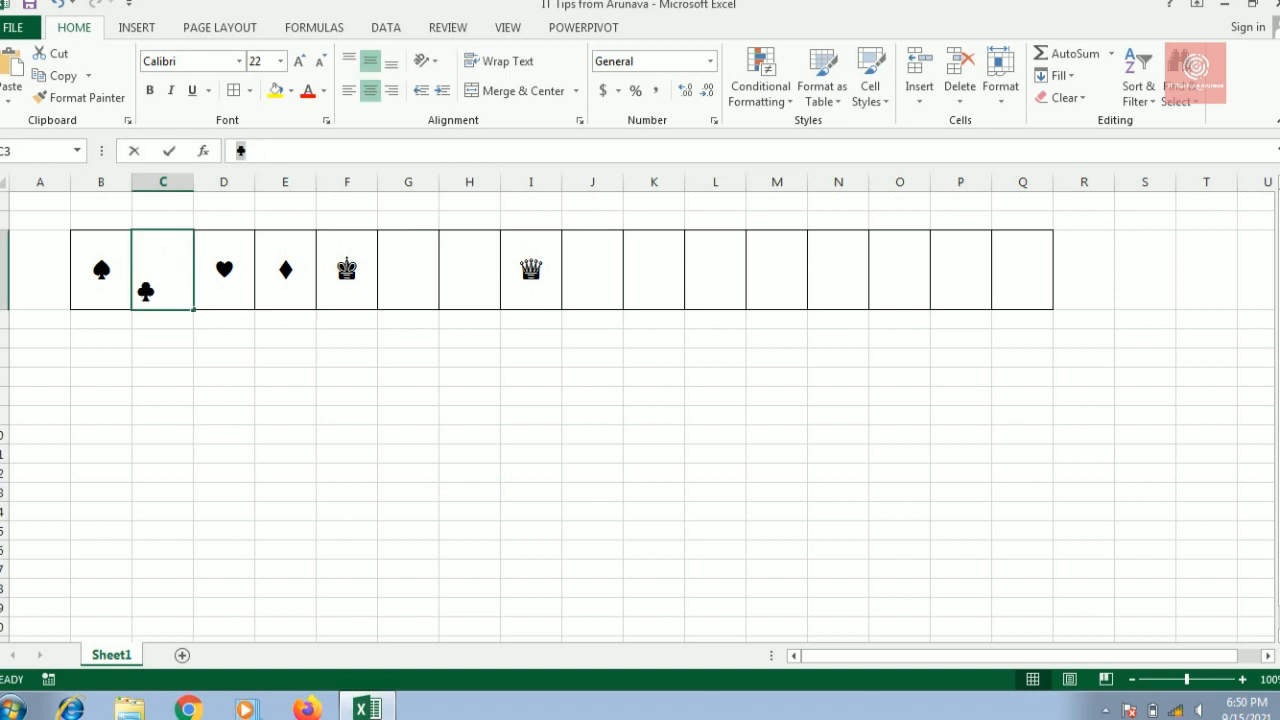
left_click(413, 288)
type("♣")
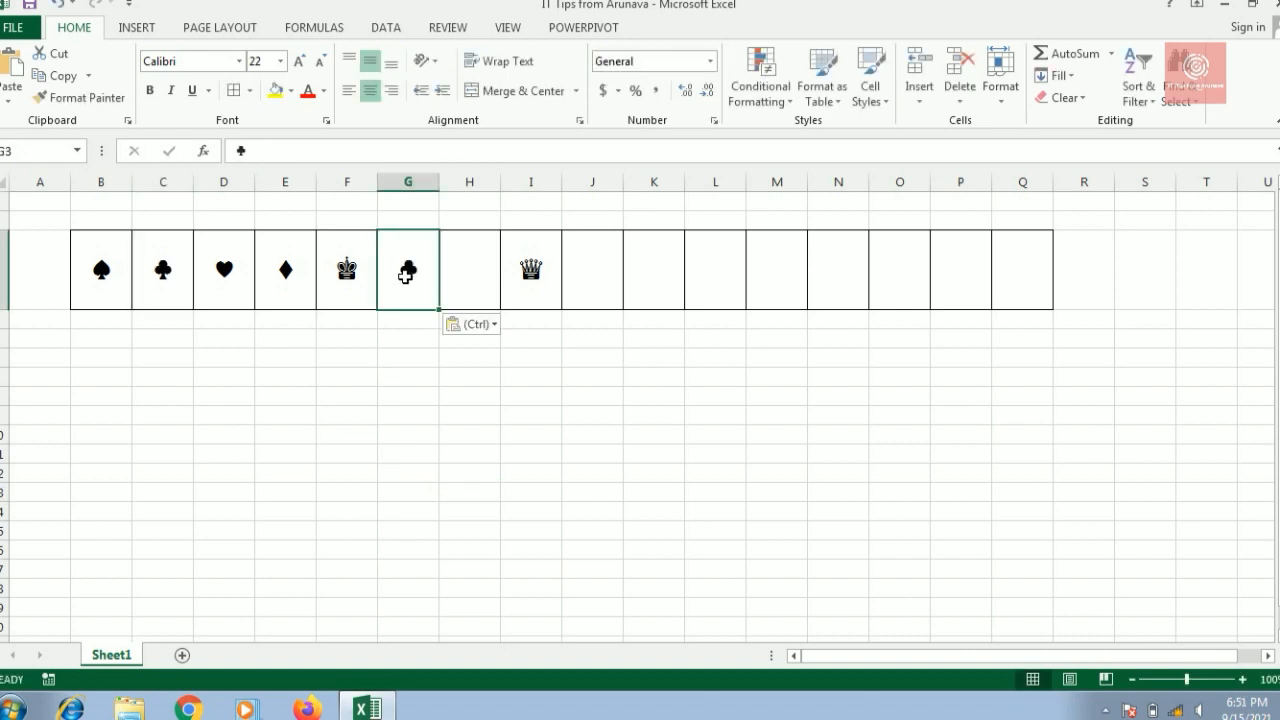
left_click(270, 152)
key("ctrl+v")
key("ctrl+v")
key("ctrl+v")
left_click(462, 433)
left_click(413, 292)
left_click(500, 62)
Copy the heart symbol from cell D3 and enter it twice in cell J3.
left_click(474, 283)
left_click(241, 281)
left_click_drag(252, 151, 233, 151)
key("ctrl+c")
left_click(588, 272)
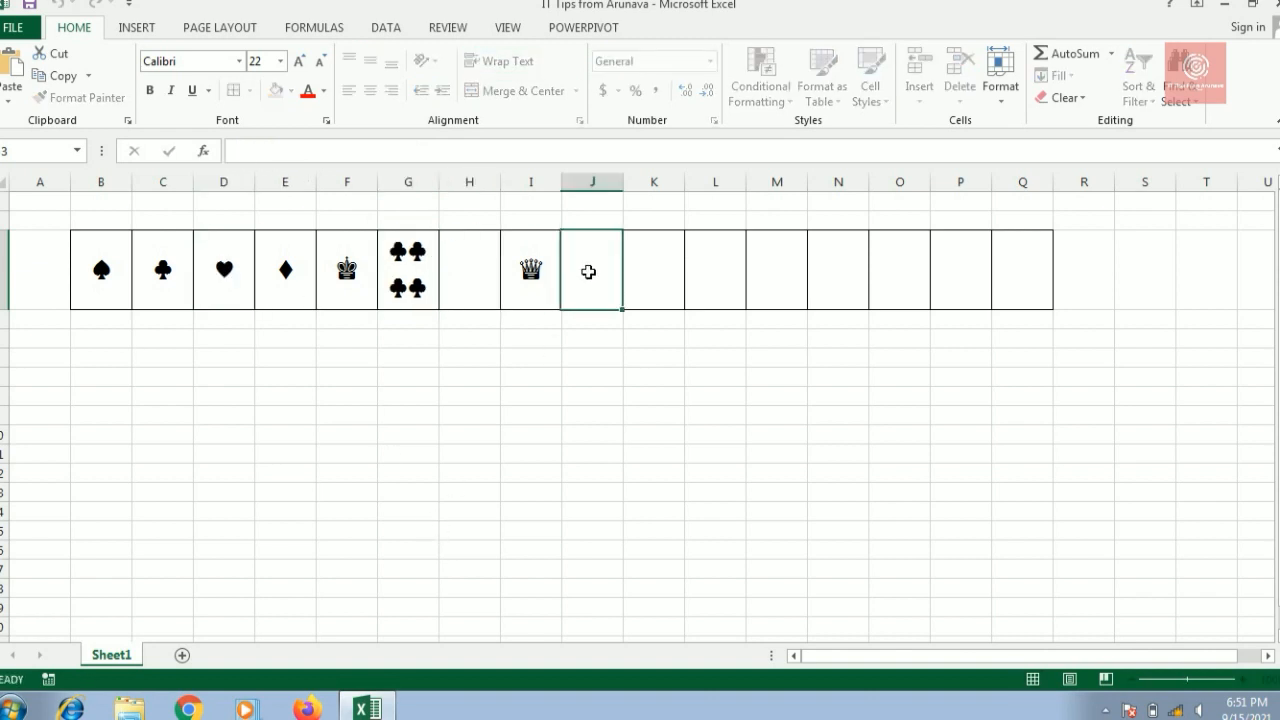
key("ctrl+v")
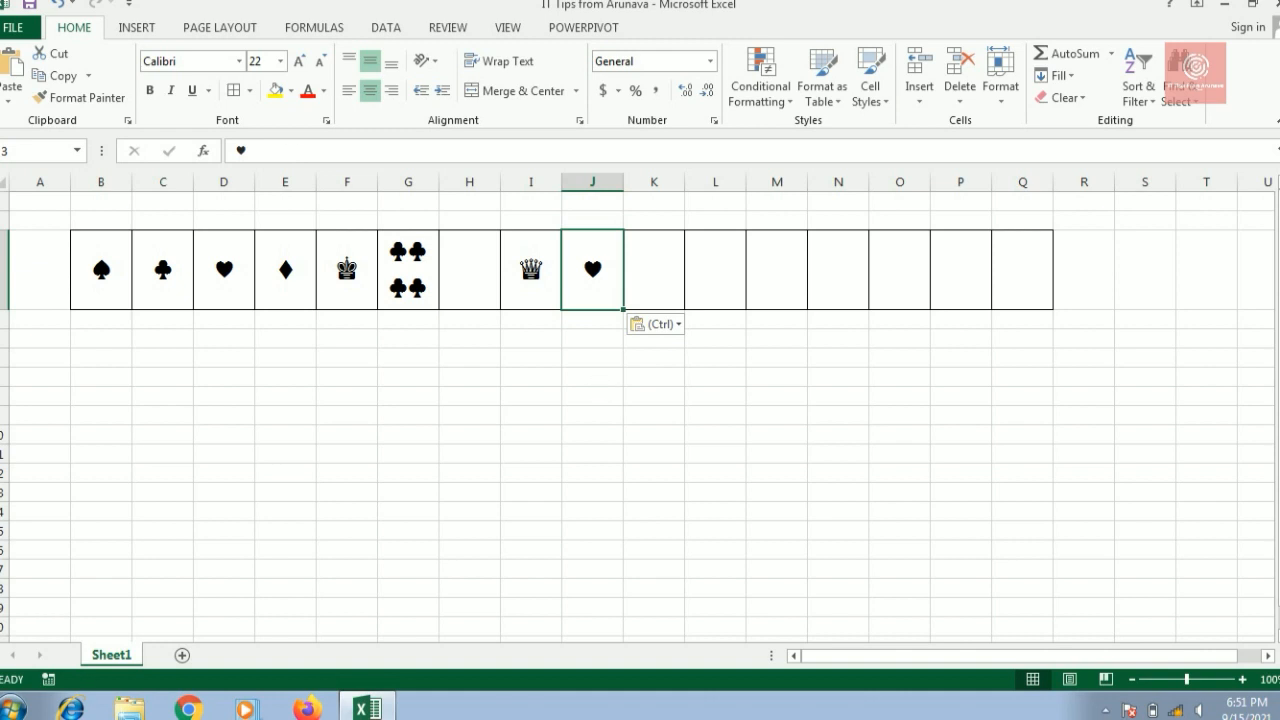
key("F2")
key("ctrl+v")
left_click(524, 509)
Copy the diamond symbol from cell E3 and enter it six times in cell M3.
left_click(297, 272)
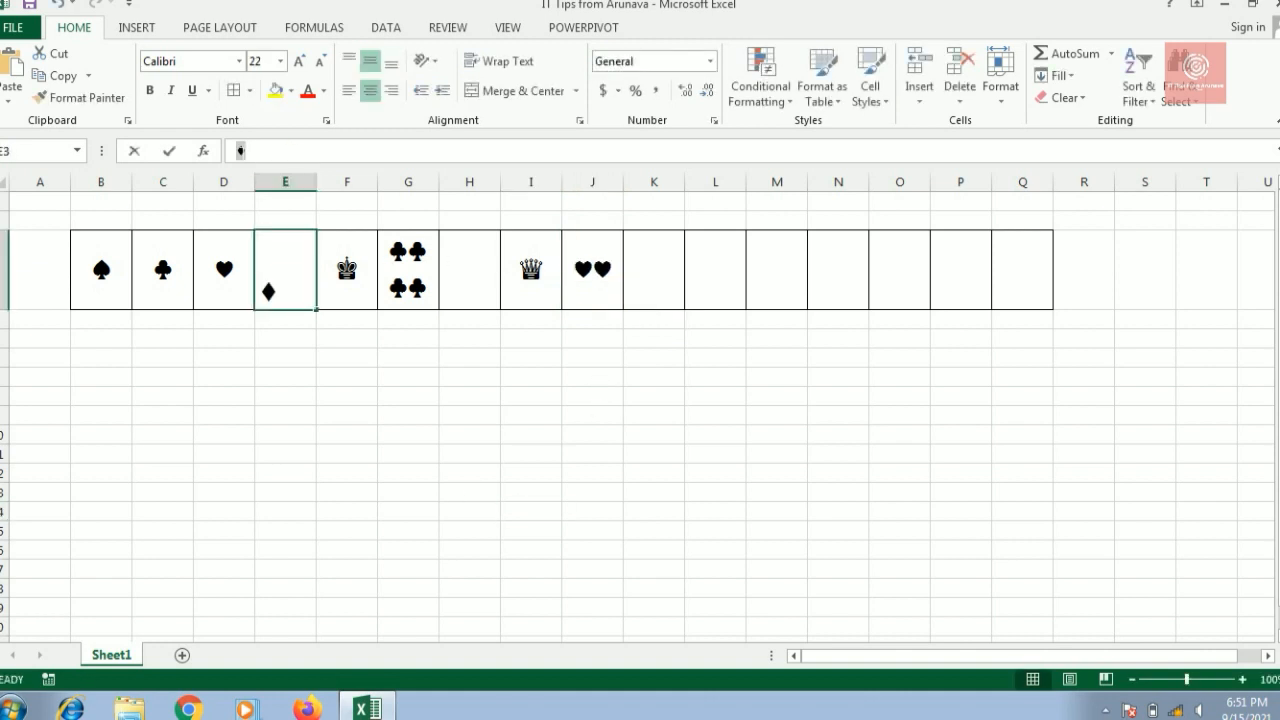
left_click(786, 279)
type("♦")
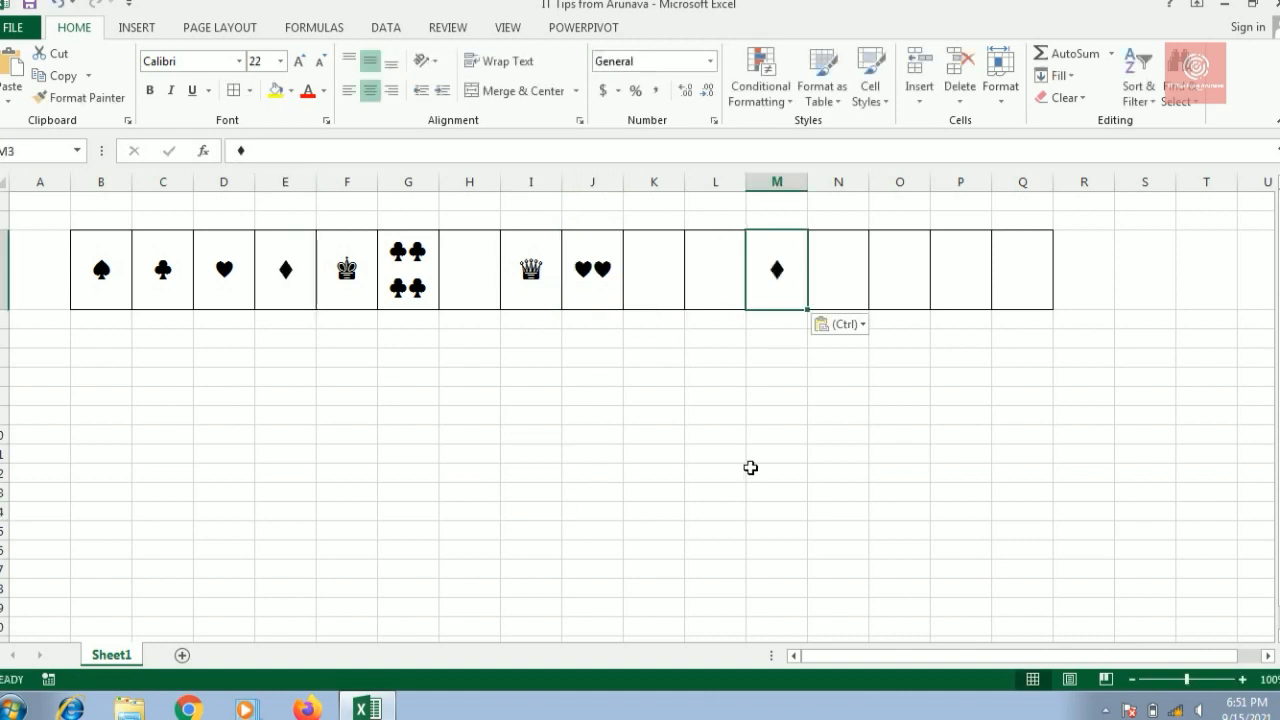
key("F2")
key("ctrl+v")
key("ctrl+v")
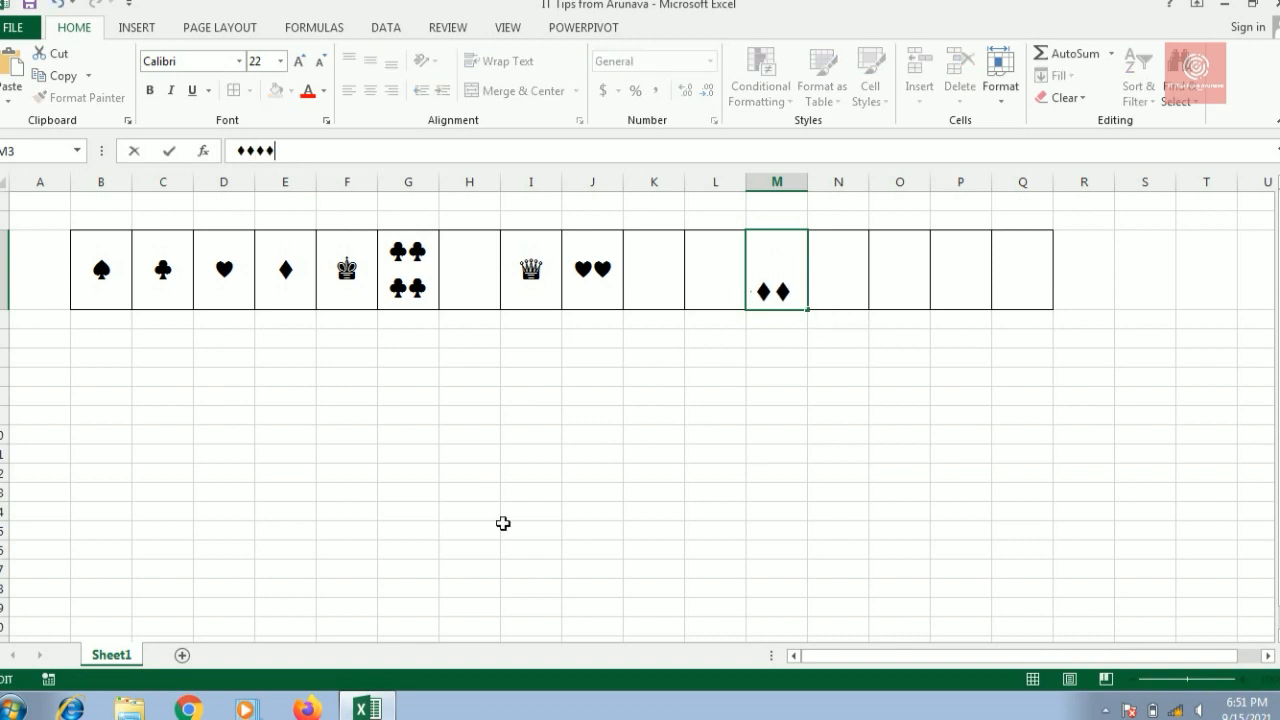
left_click(592, 471)
Wrap the text in cell M3 and reduce its font size to 20.
left_click(776, 270)
left_click(500, 61)
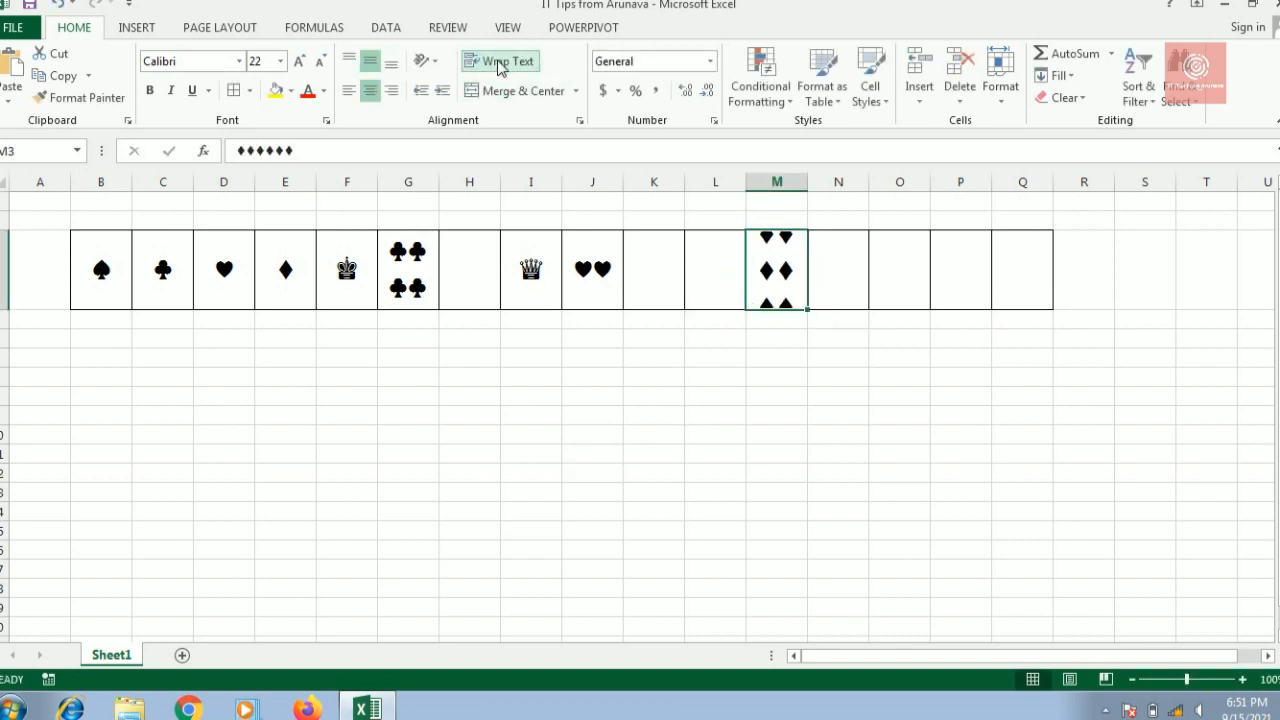
left_click(321, 61)
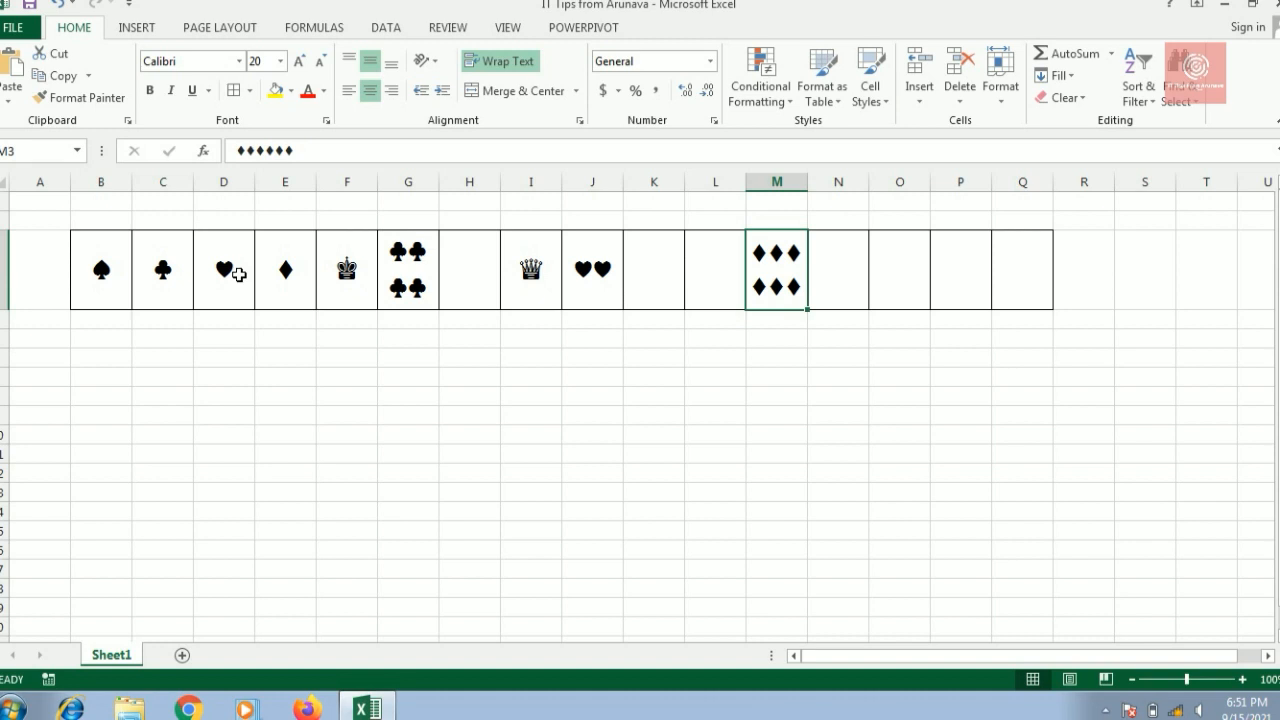
Fill cell K3 with four heart symbols copied from cell D3 and wrap its text.
left_click(238, 274)
key("ctrl+c")
left_click(671, 283)
key("ctrl+v")
key("F2")
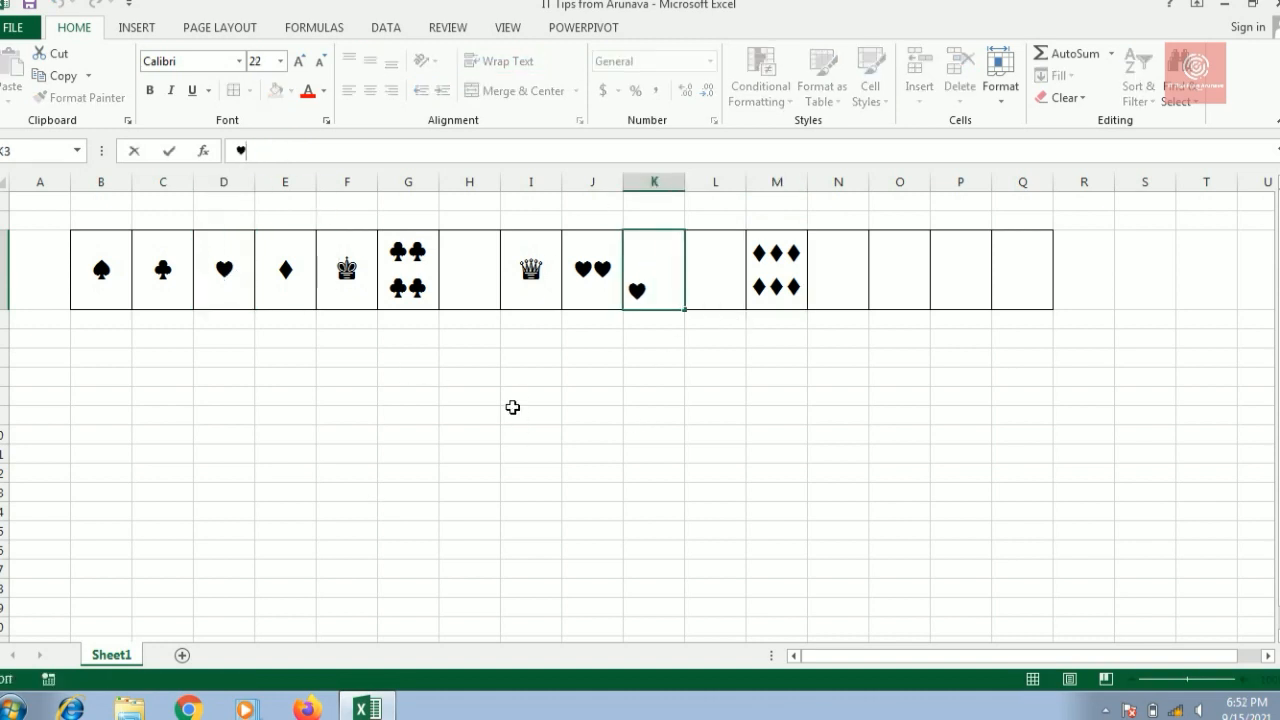
left_click(269, 151)
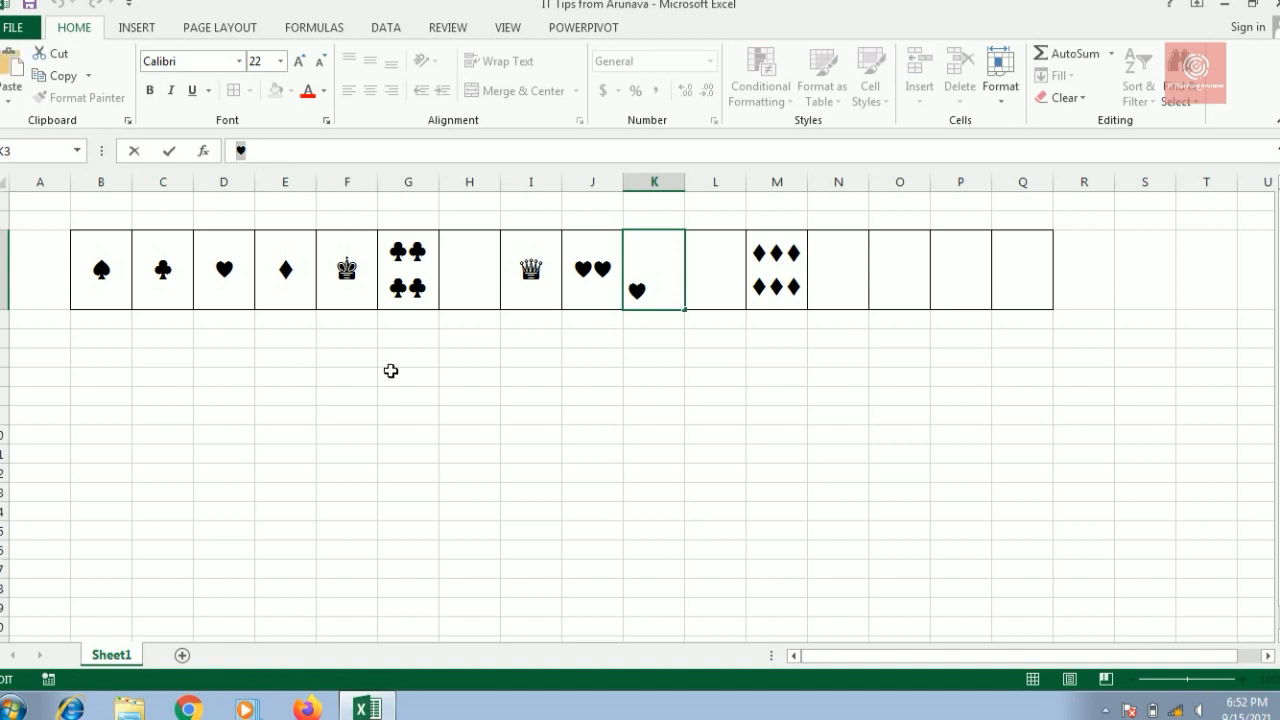
key("ctrl+v")
key("ctrl+v")
key("ctrl+v")
left_click(506, 417)
left_click(654, 272)
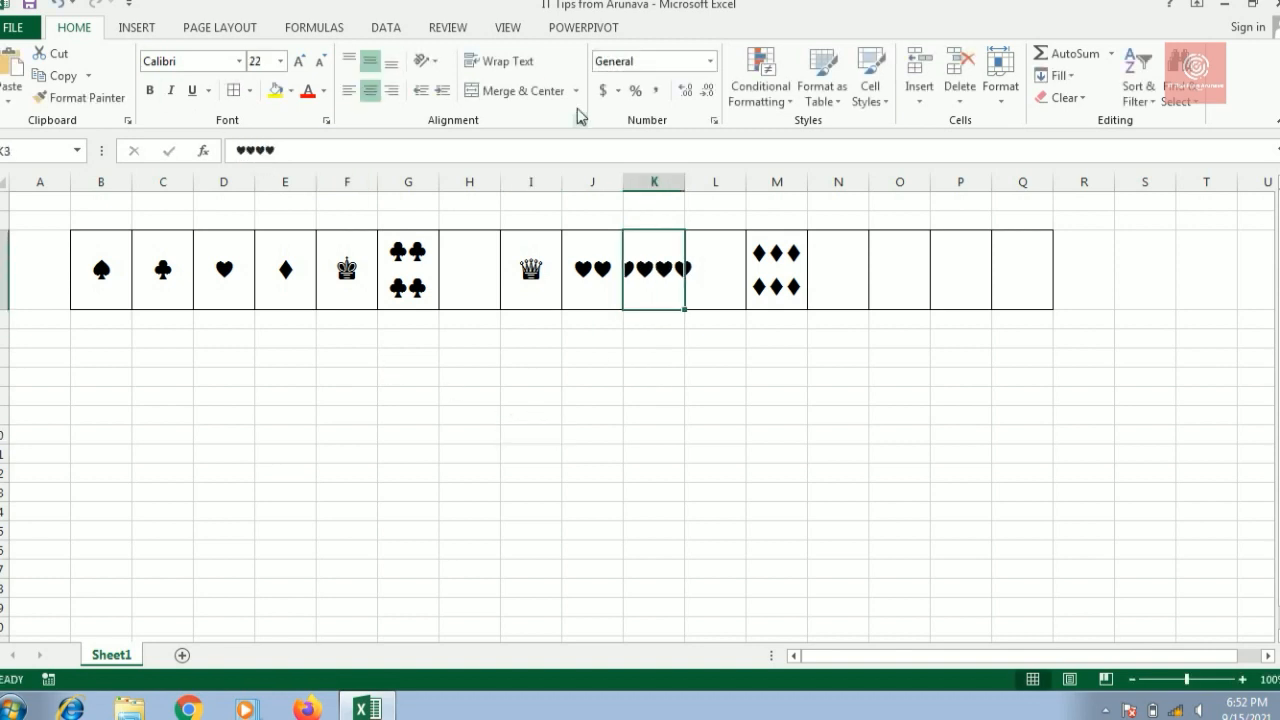
left_click(500, 62)
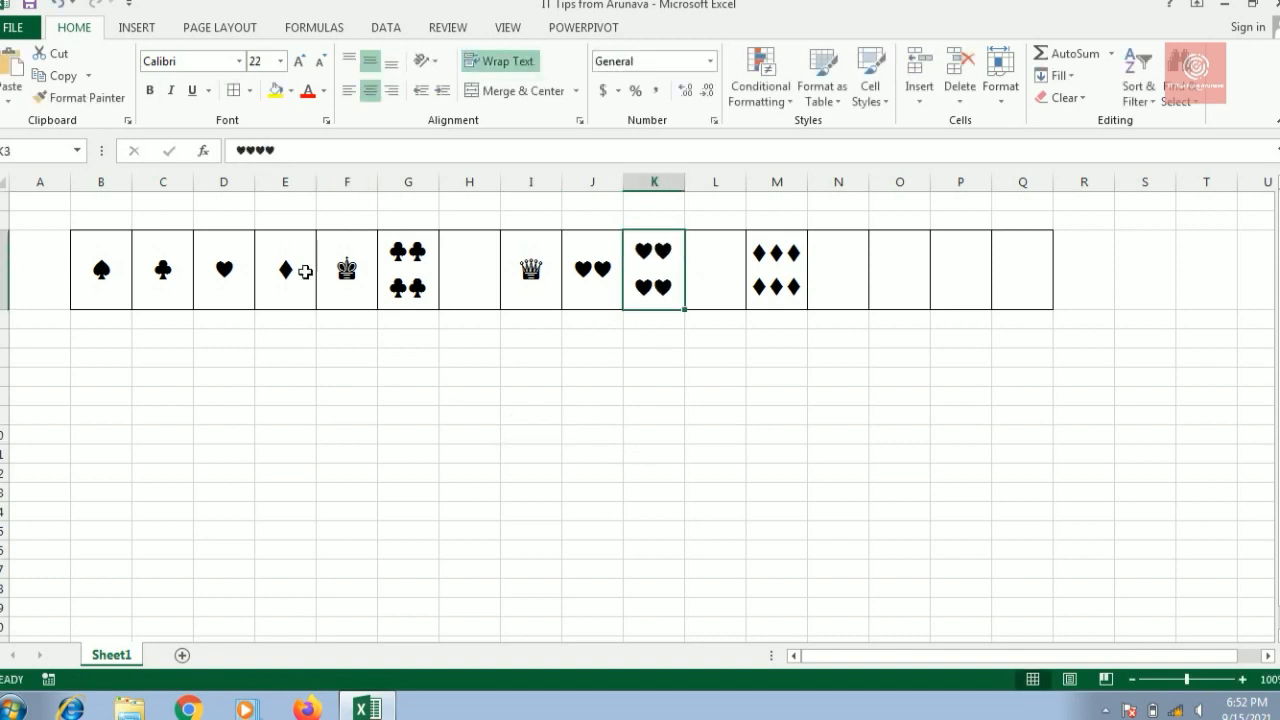
Copy the diamond symbol from cell E3 and enter it twice in cell O3.
left_click(306, 270)
key("ctrl+c")
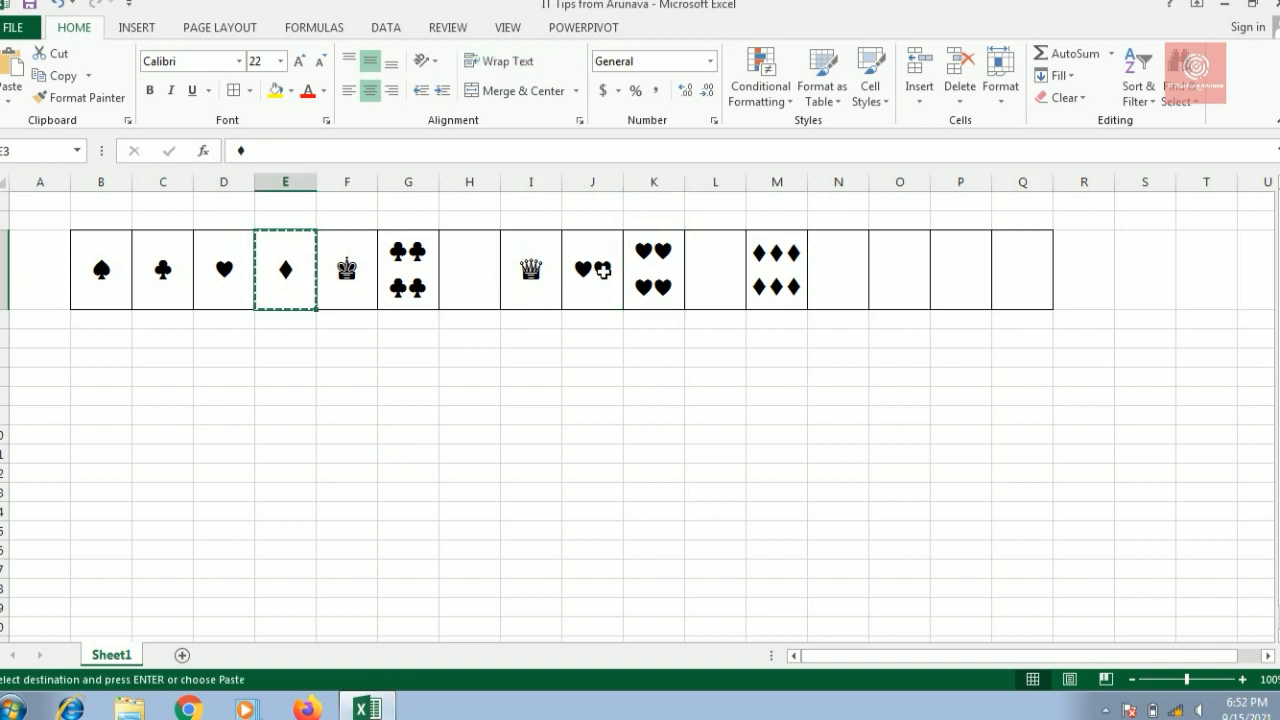
left_click(896, 278)
left_click(237, 150)
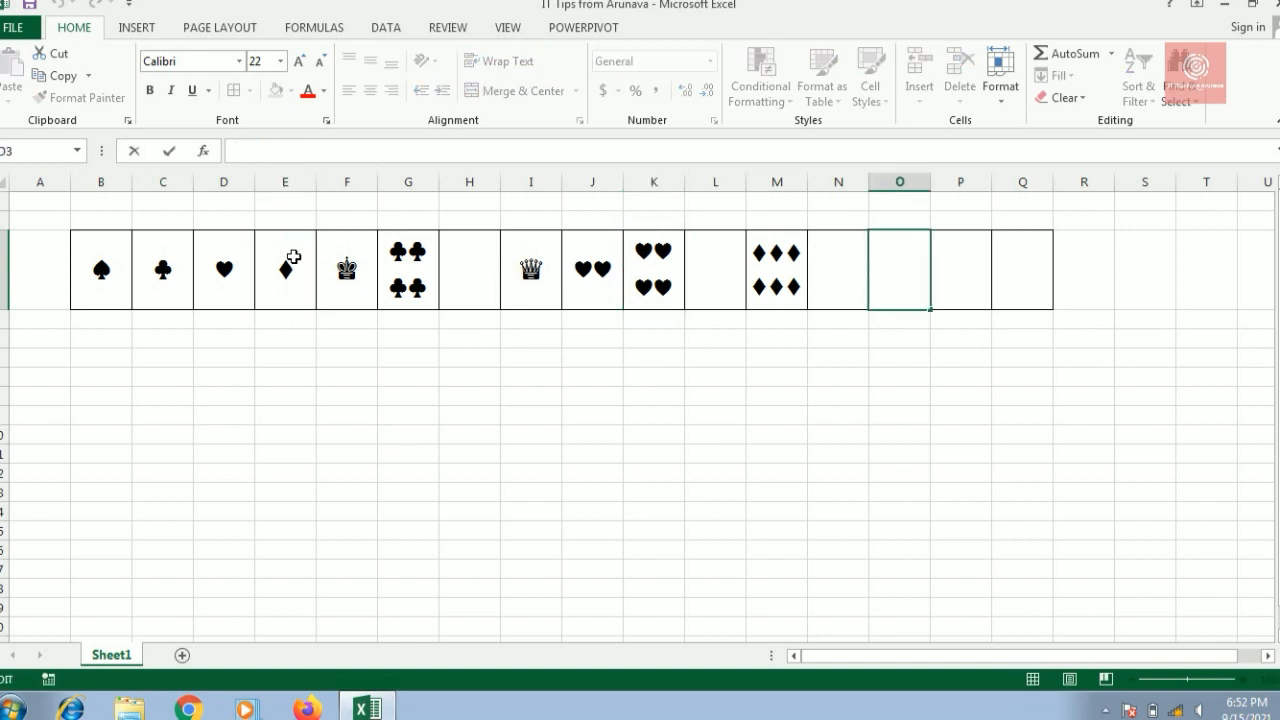
left_click(296, 252)
double_click(900, 285)
type("♦♦")
left_click(715, 472)
Copy the spade symbol from cell B3 and enter it twice in cell H3.
double_click(124, 277)
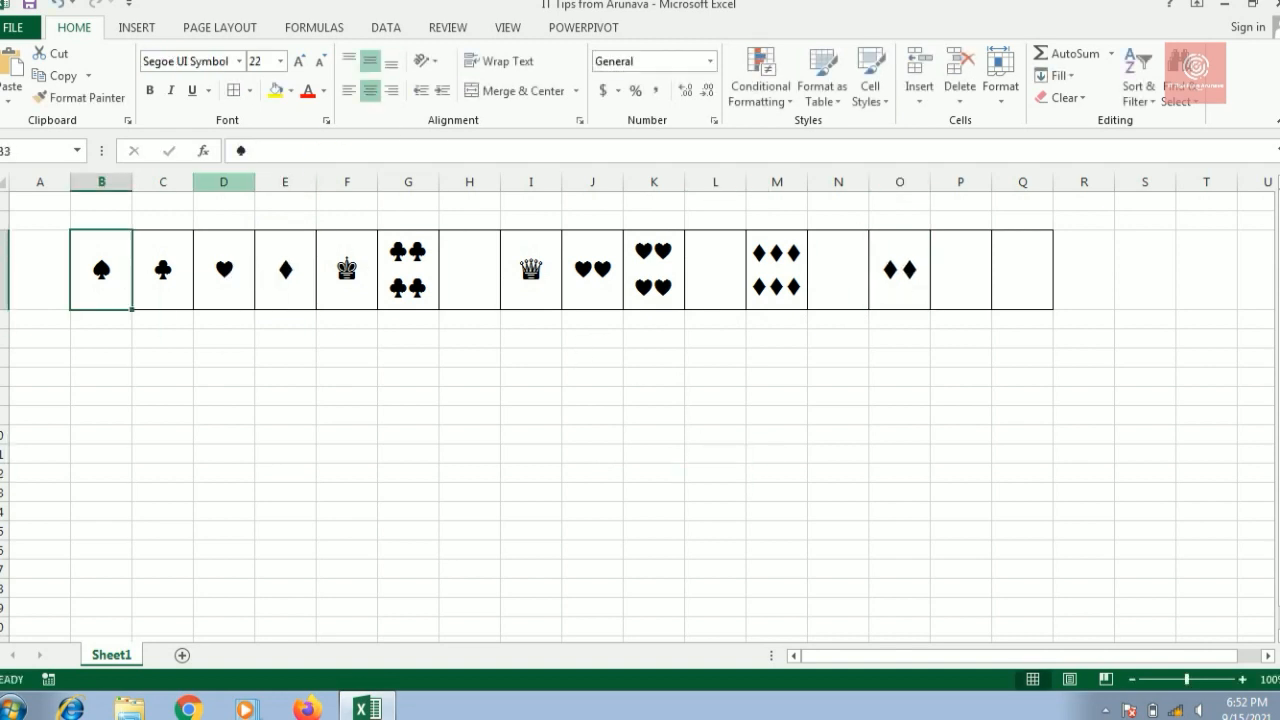
key("BackSpace")
type("♦")
key("Escape")
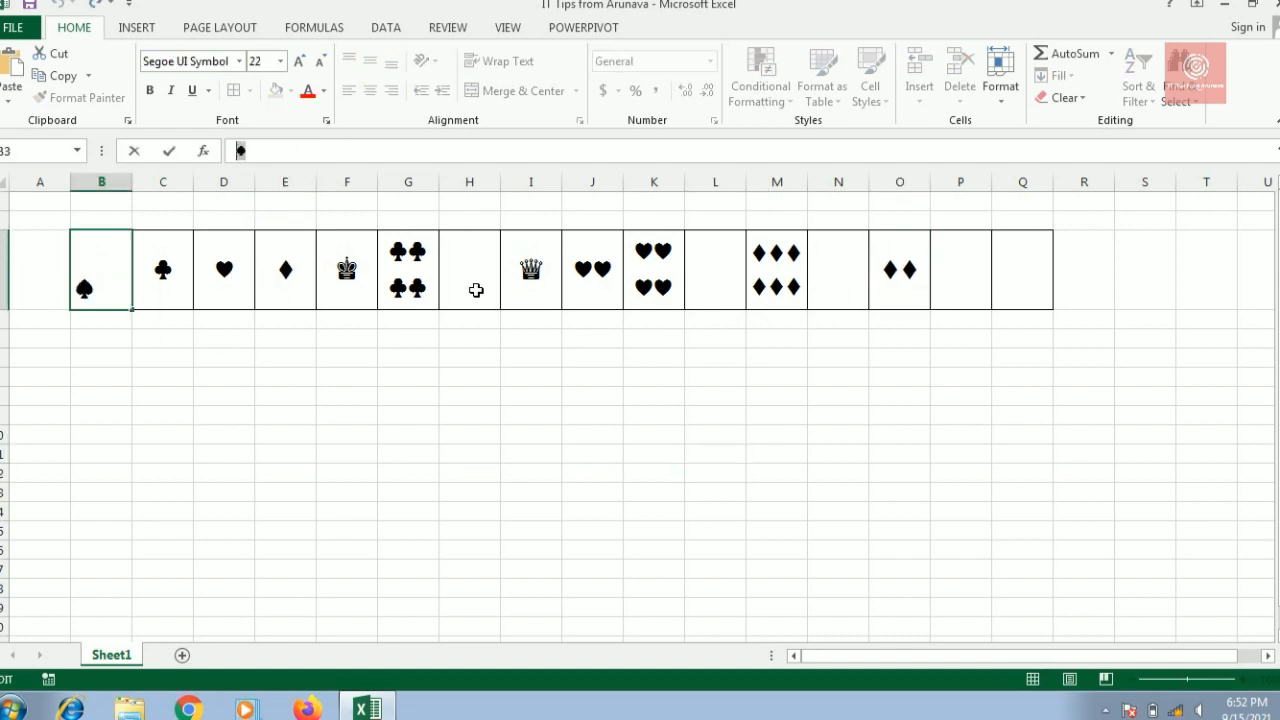
left_click(449, 286)
key("ctrl+v")
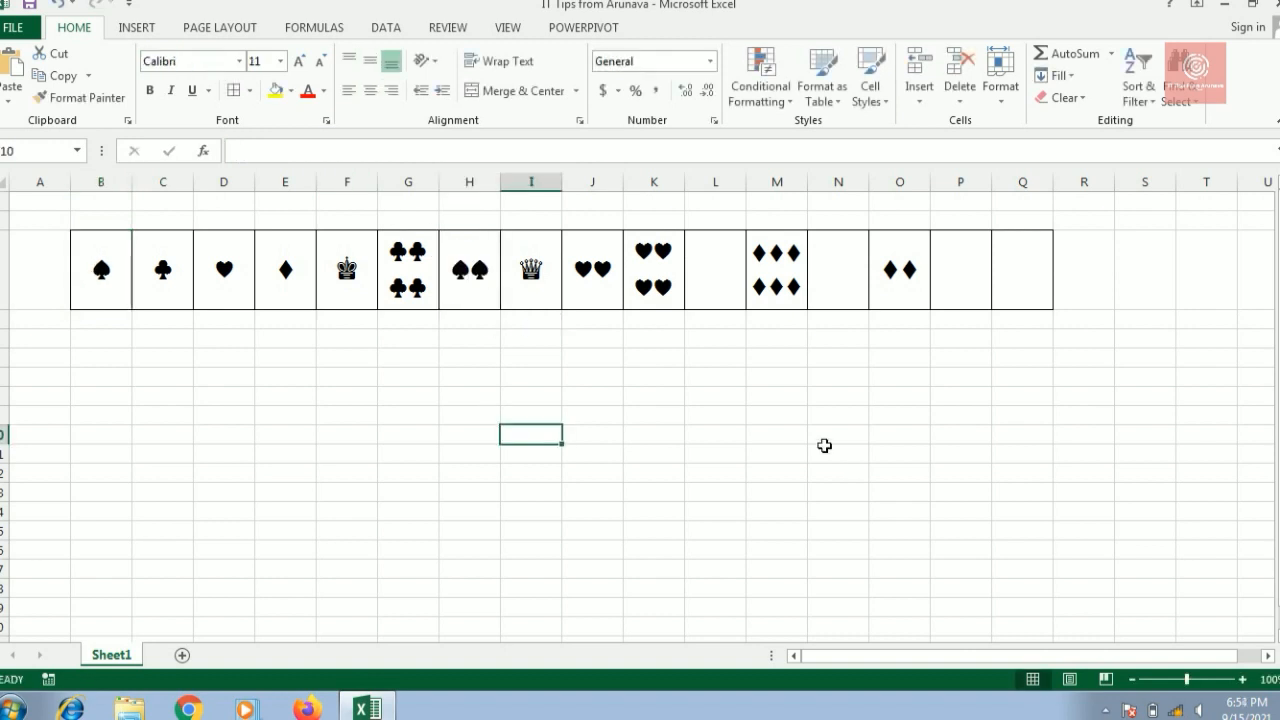
Fill cell L3 with four spade symbols copied from cell H3 and wrap its text.
left_click(475, 266)
left_click_drag(257, 151, 246, 151)
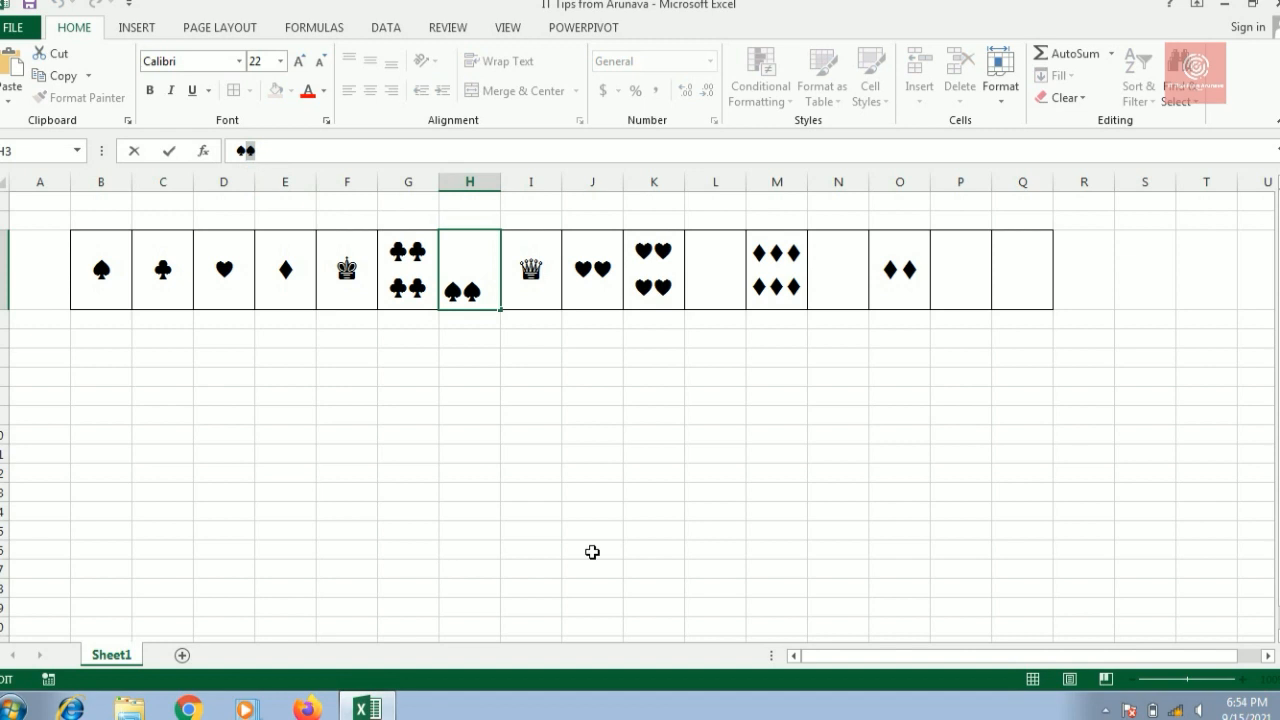
left_click(722, 265)
key("ctrl+v")
key("F2")
key("ctrl+v")
key("ctrl+v")
key("ctrl+v")
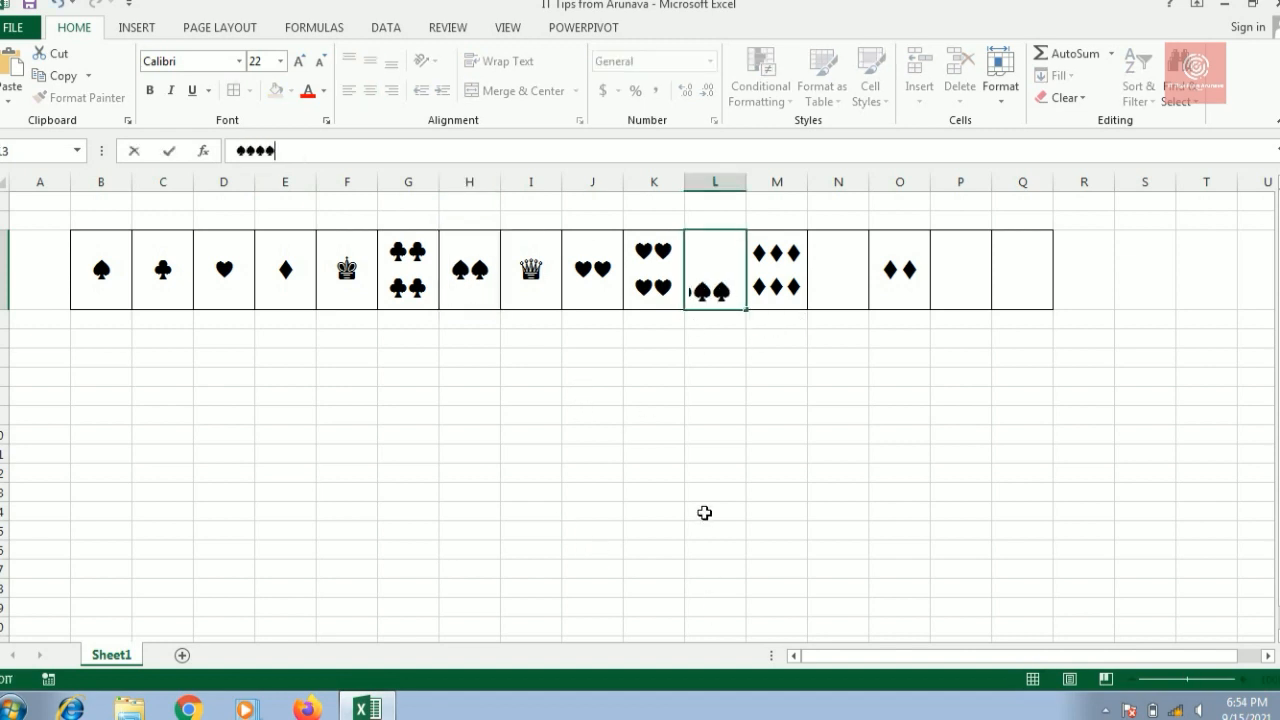
left_click(705, 514)
left_click(720, 262)
left_click(502, 62)
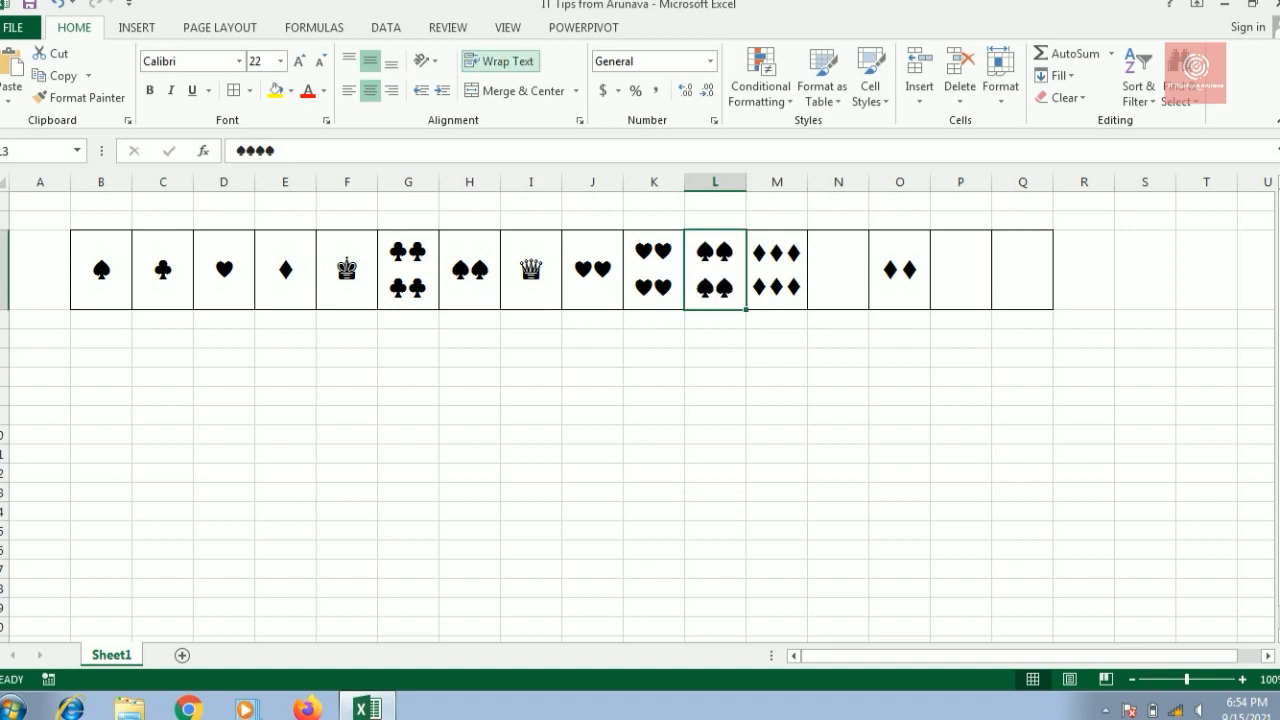
Add a second club symbol to cell C3 and place a single club symbol in cell N3.
left_click(166, 271)
key("F2")
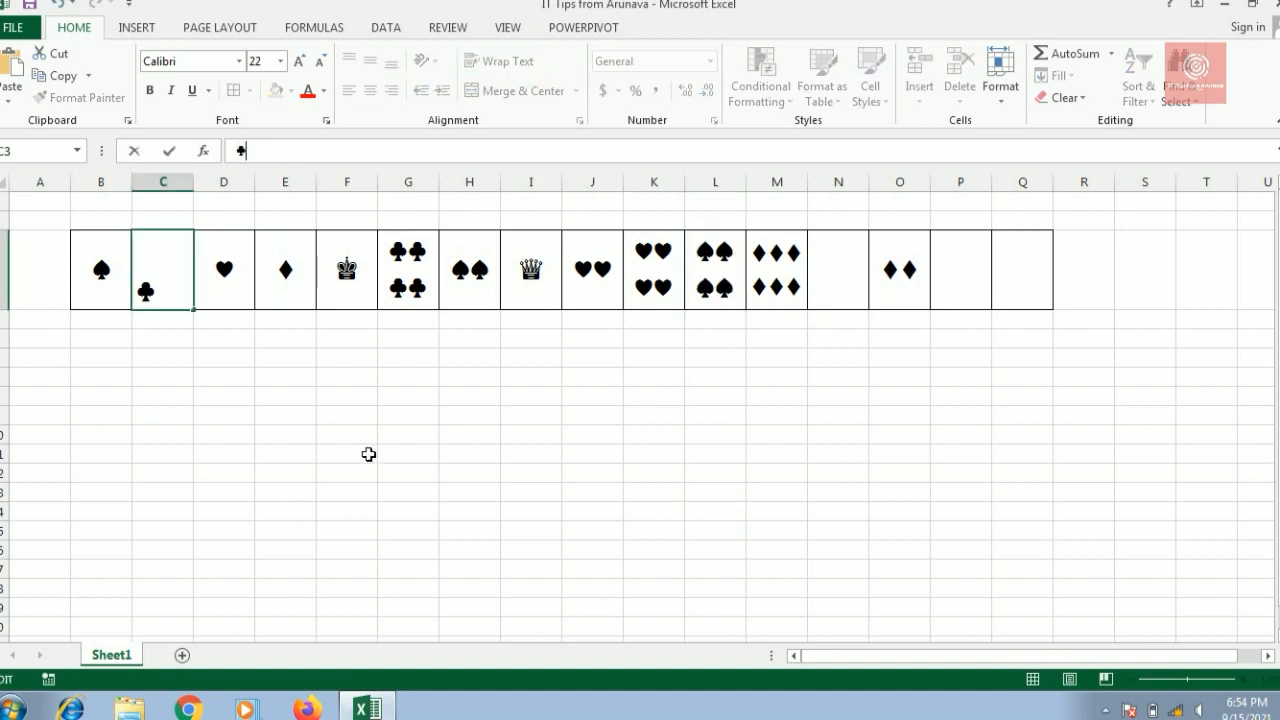
key("ctrl+v")
left_click(350, 396)
left_click(849, 278)
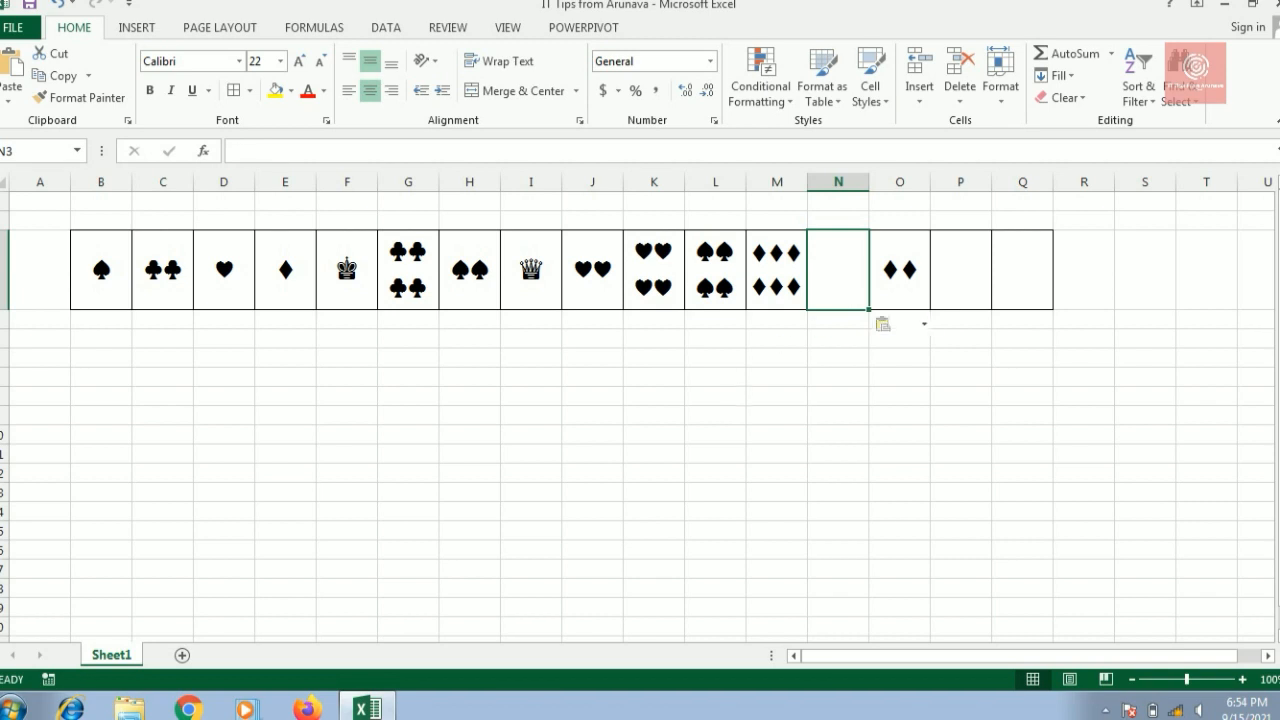
key("ctrl+v")
left_click(760, 418)
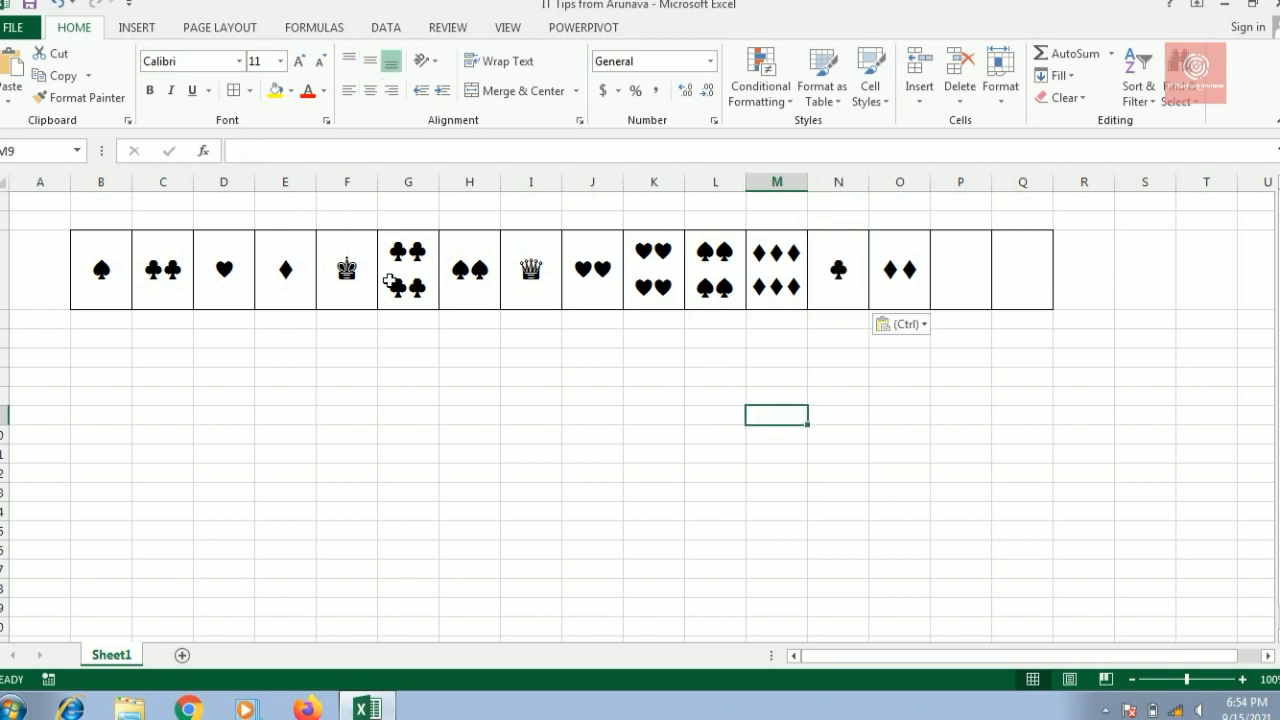
Fill cell P3 with six club symbols copied from cell G3 and wrap its text.
left_click(215, 271)
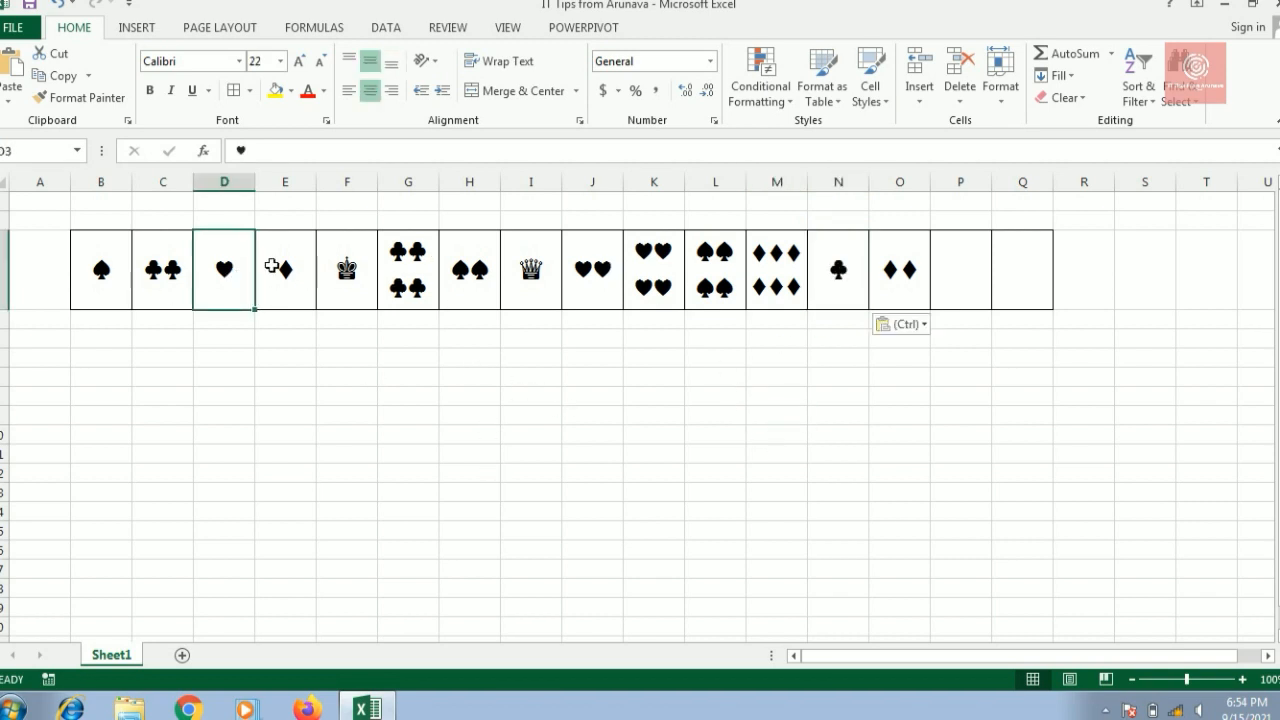
key("ctrl")
left_click(421, 272)
left_click(422, 280)
double_click(251, 151)
key("ctrl+c")
left_click(954, 249)
key("ctrl+v")
left_click(256, 151)
key("ctrl+v")
key("ctrl+v")
left_click(595, 414)
left_click(960, 269)
left_click(500, 61)
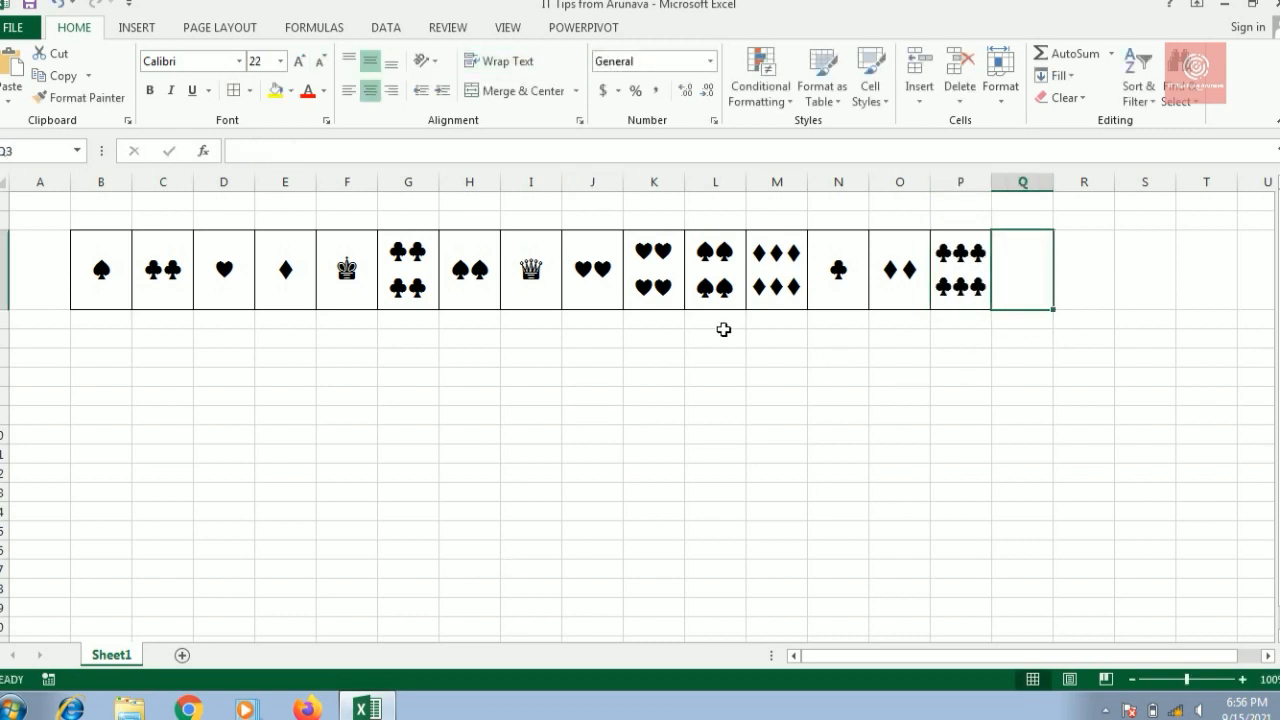
Copy the diamond symbol from cell E3 and enter it three times in cell Q3.
left_click(300, 272)
left_click(243, 150)
left_click(1028, 290)
type("♦♦♦")
left_click(631, 458)
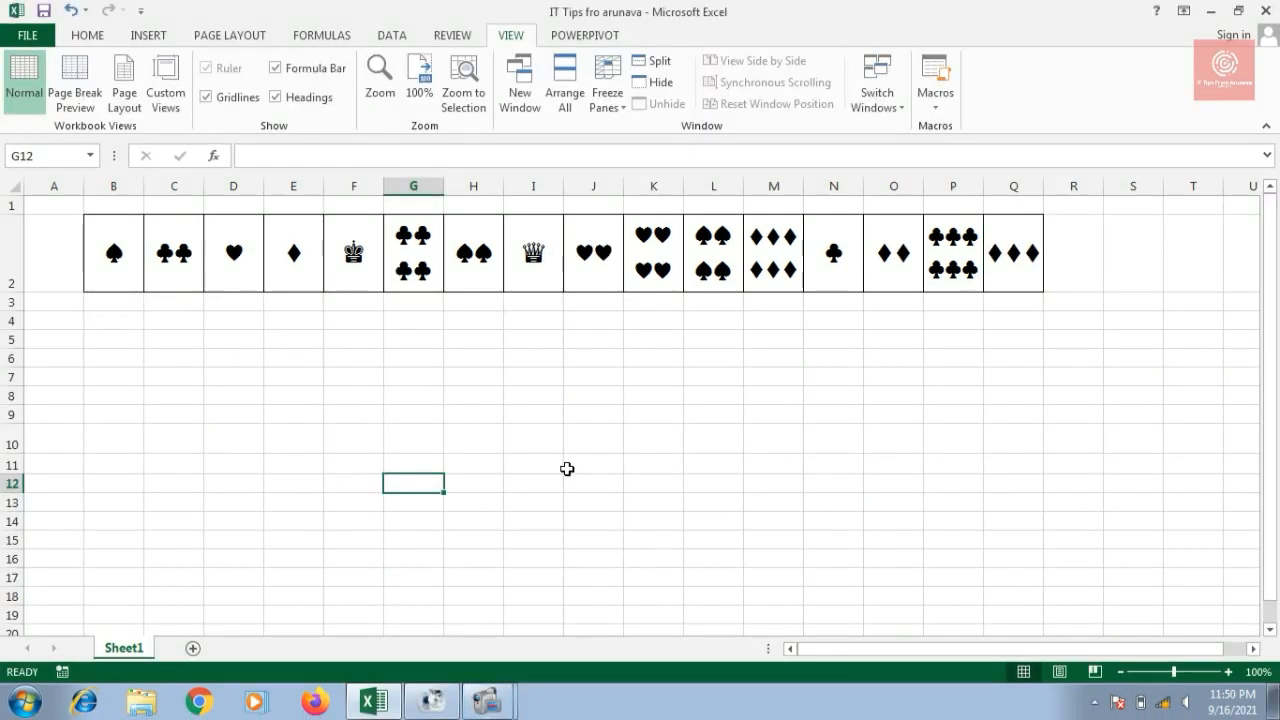
Draw a rectangle about 1.38" by 0.38" over cells D6:E7 and label it "TRY YOUR LUCK".
left_click(155, 38)
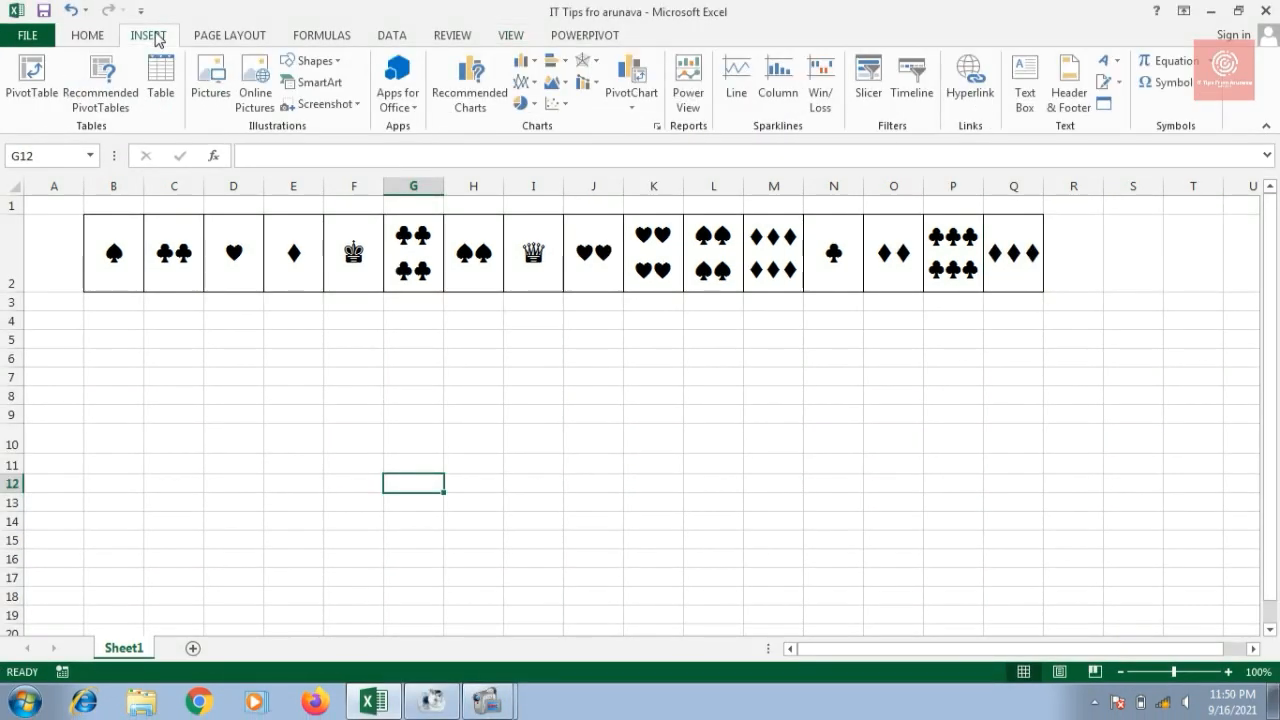
left_click(340, 63)
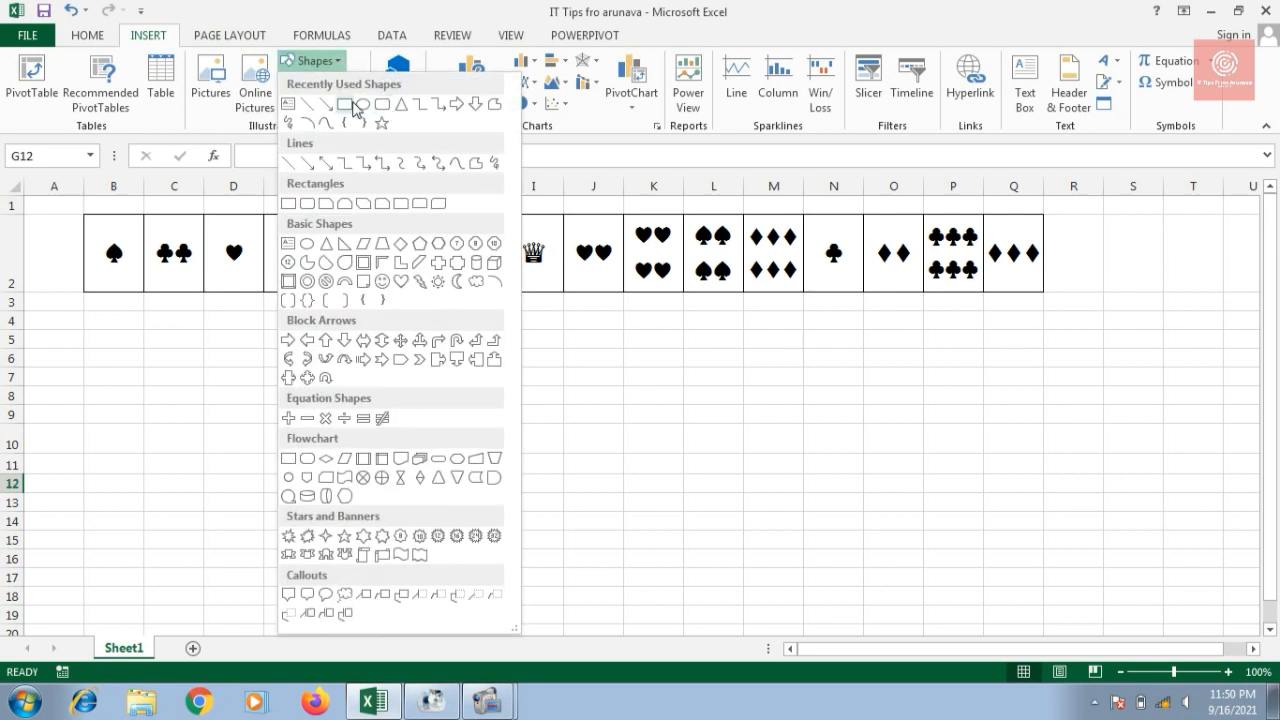
left_click(349, 106)
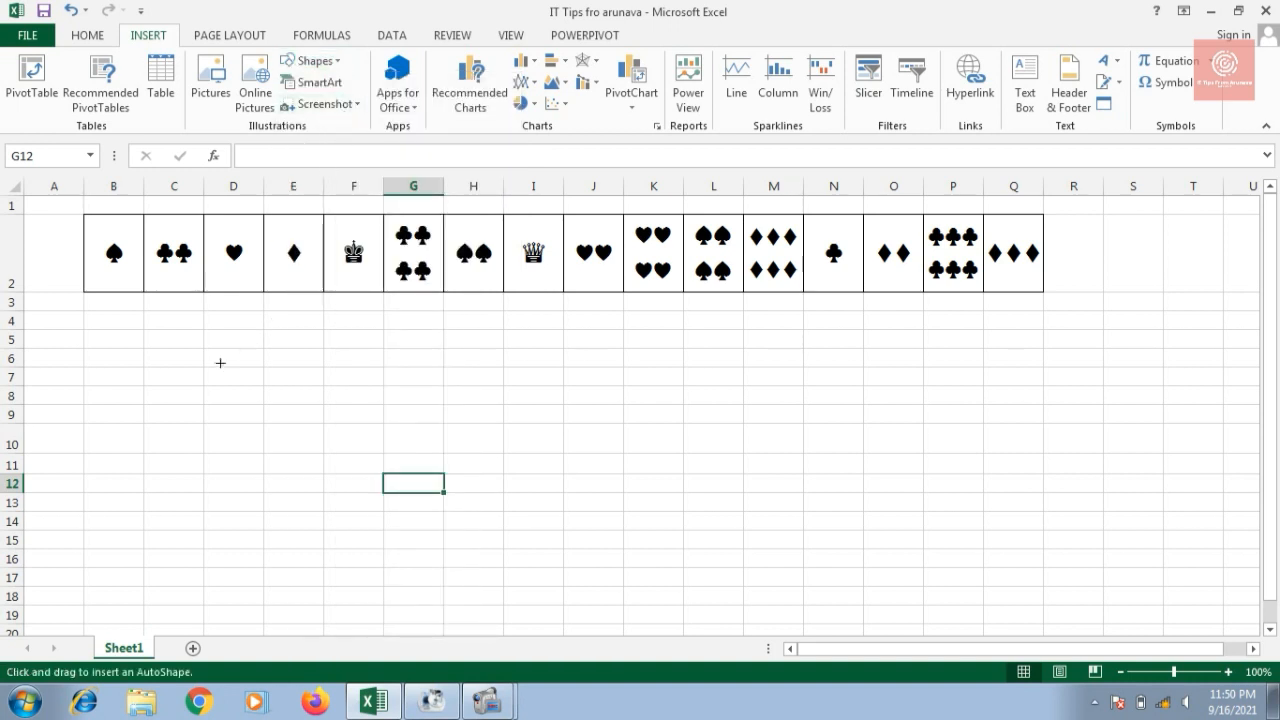
mouse_move(204, 357)
left_mouse_down()
mouse_move(217, 374)
mouse_move(329, 390)
left_mouse_up()
right_click(292, 374)
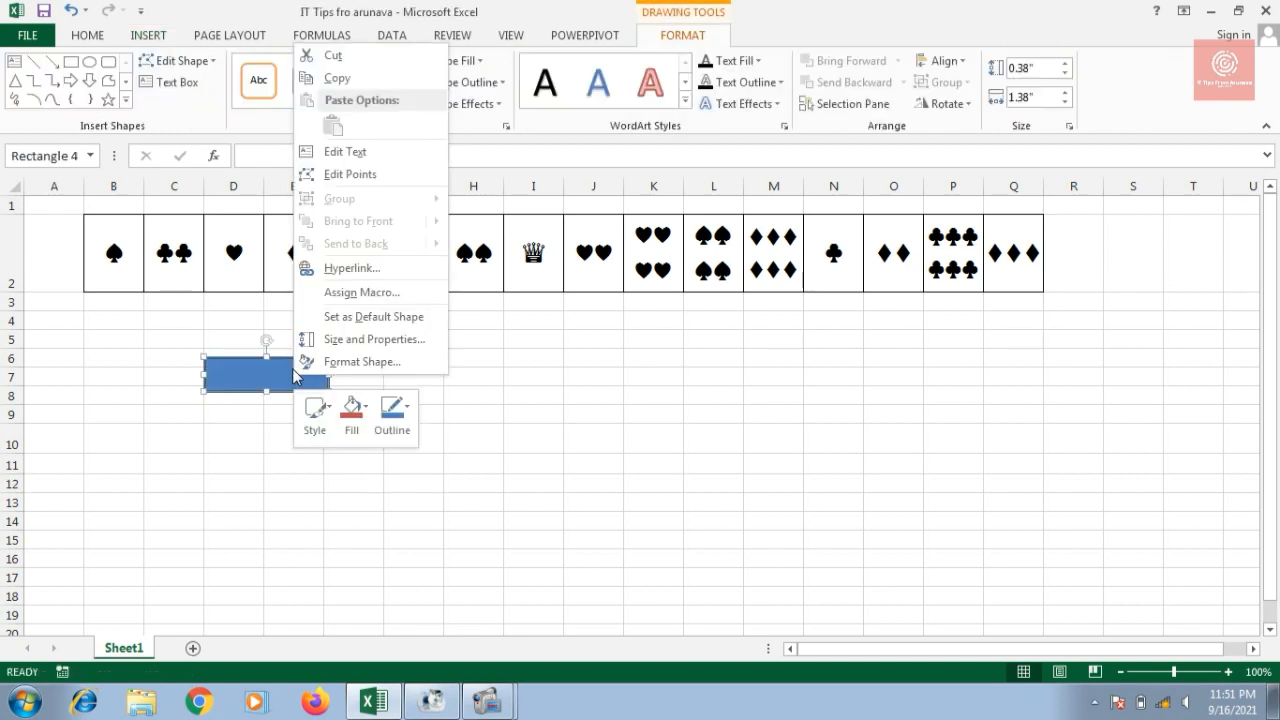
left_click(341, 153)
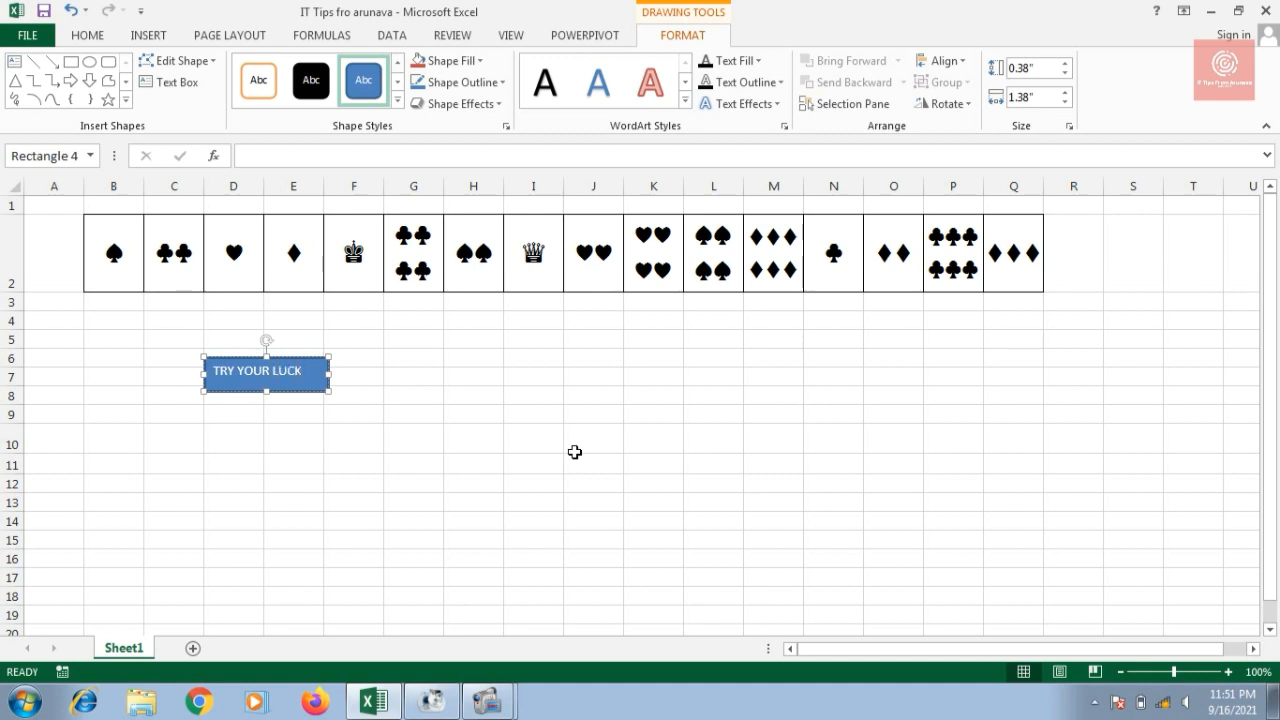
Center the rectangle's label horizontally and vertically and format it bold at size 12.
key("ctrl+a")
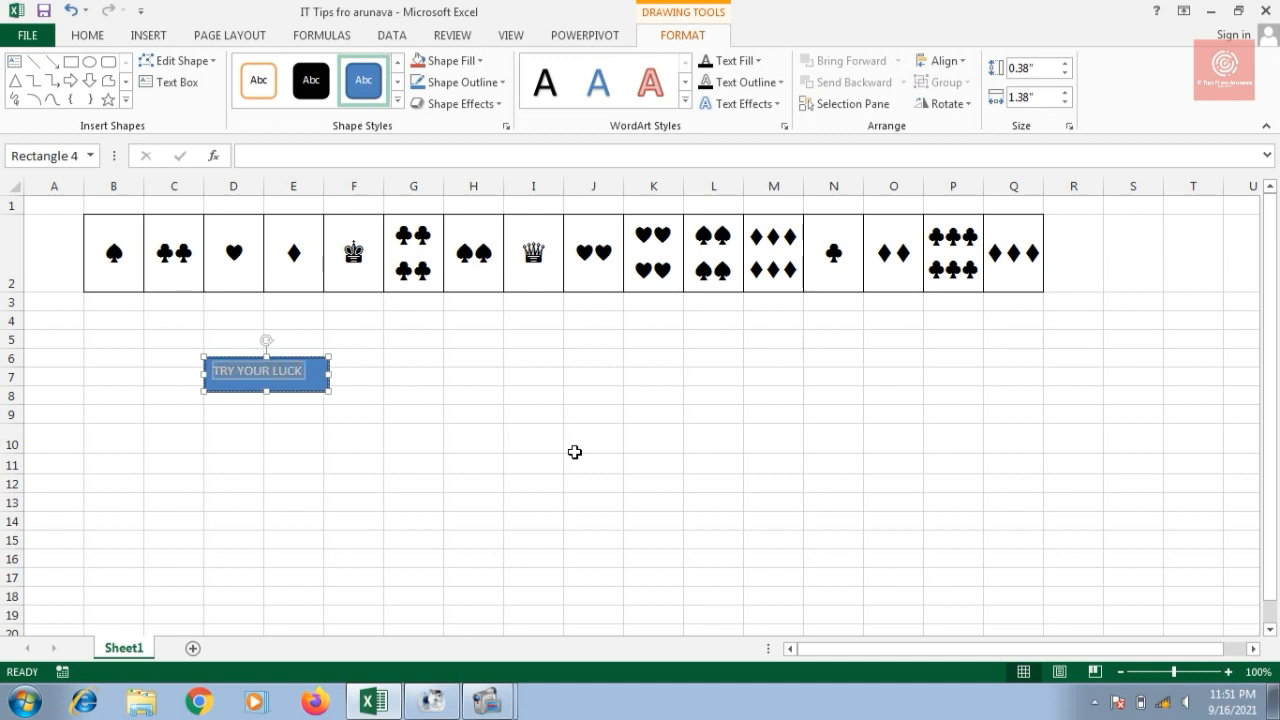
left_click(106, 35)
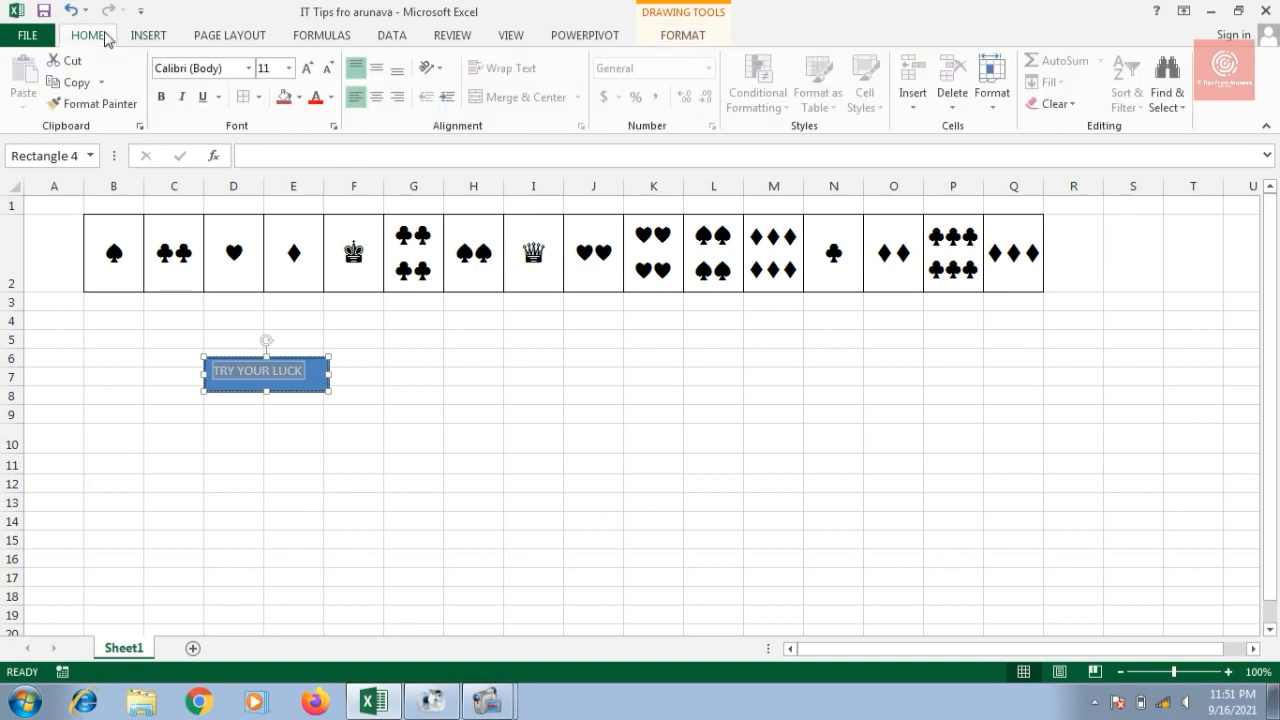
left_click(376, 97)
left_click(377, 71)
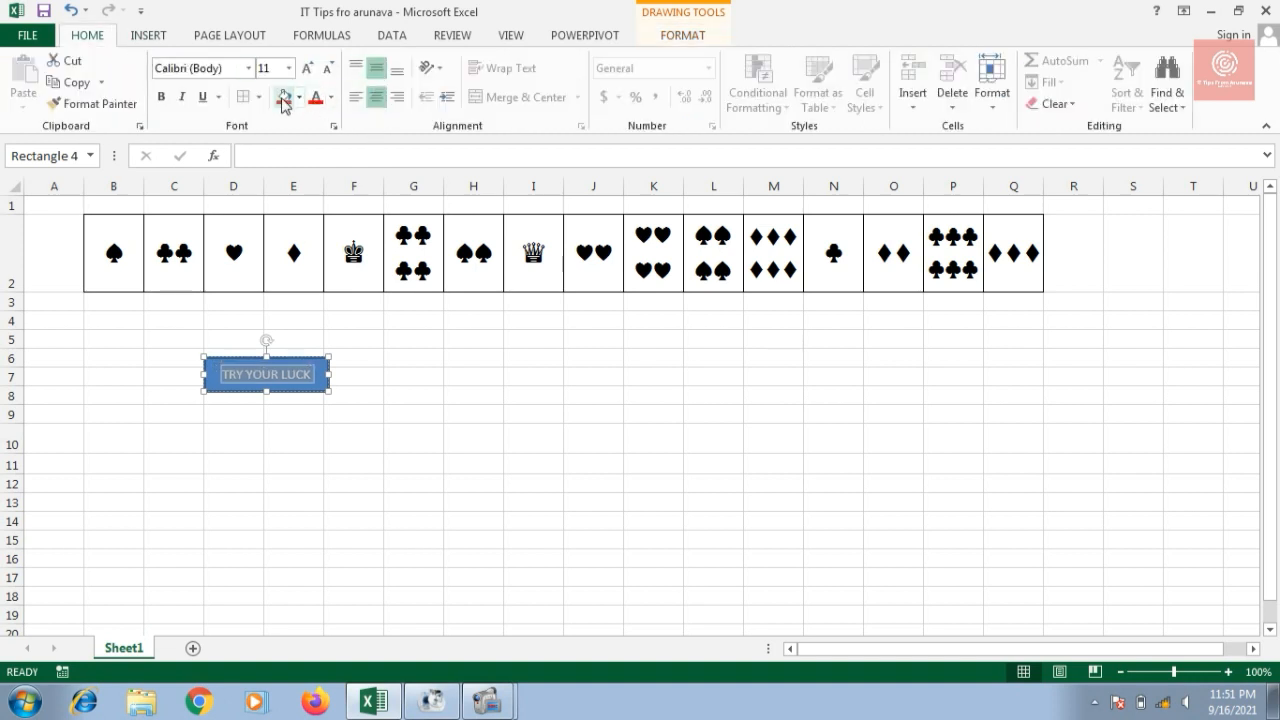
left_click(161, 99)
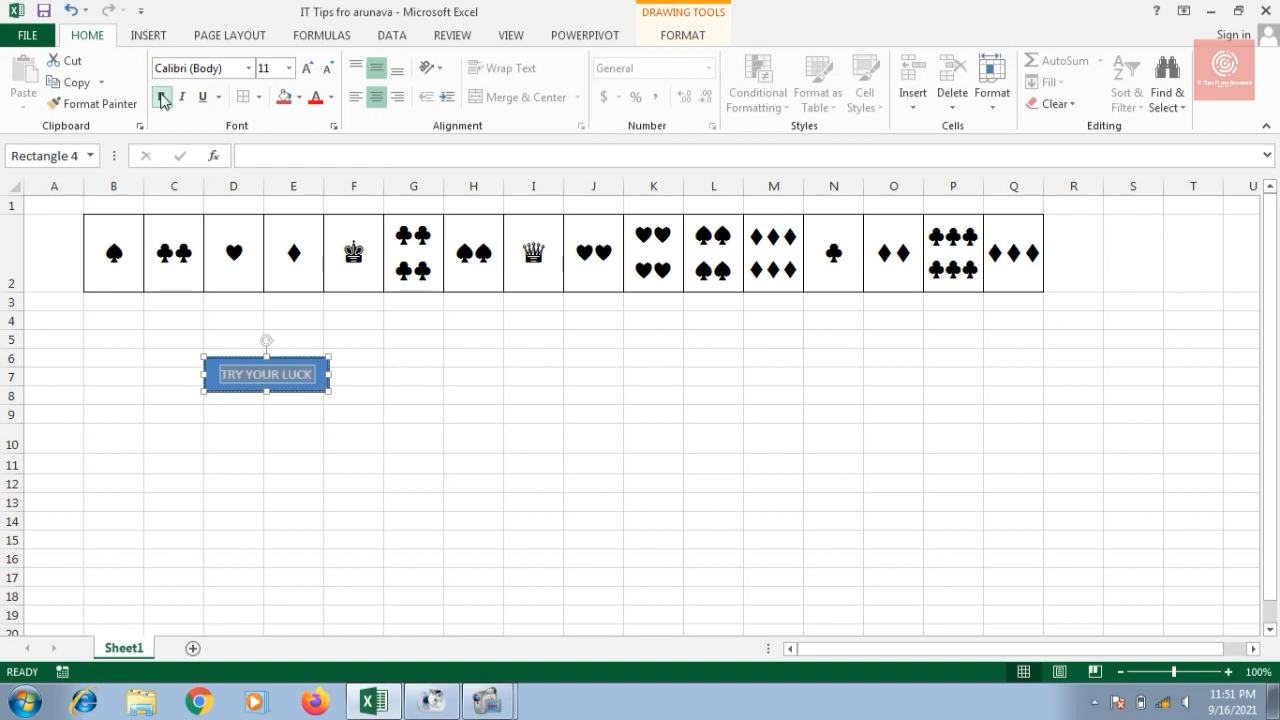
left_click(307, 70)
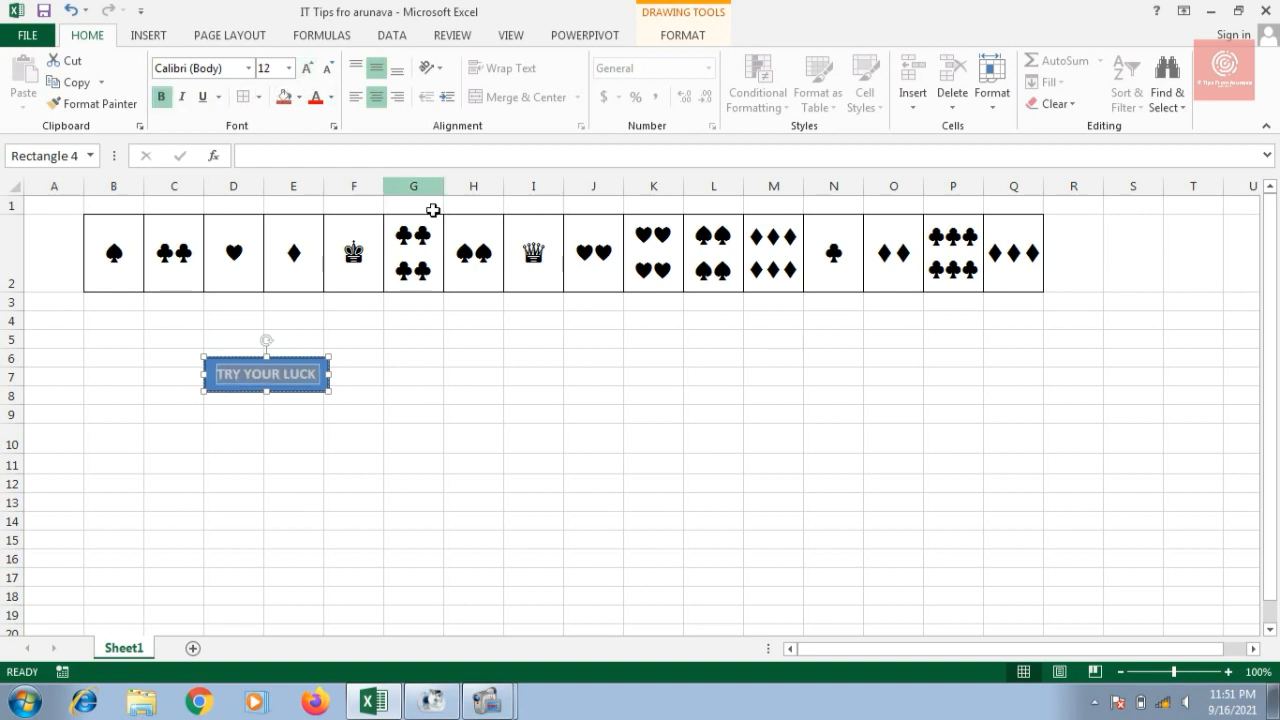
left_click(245, 432)
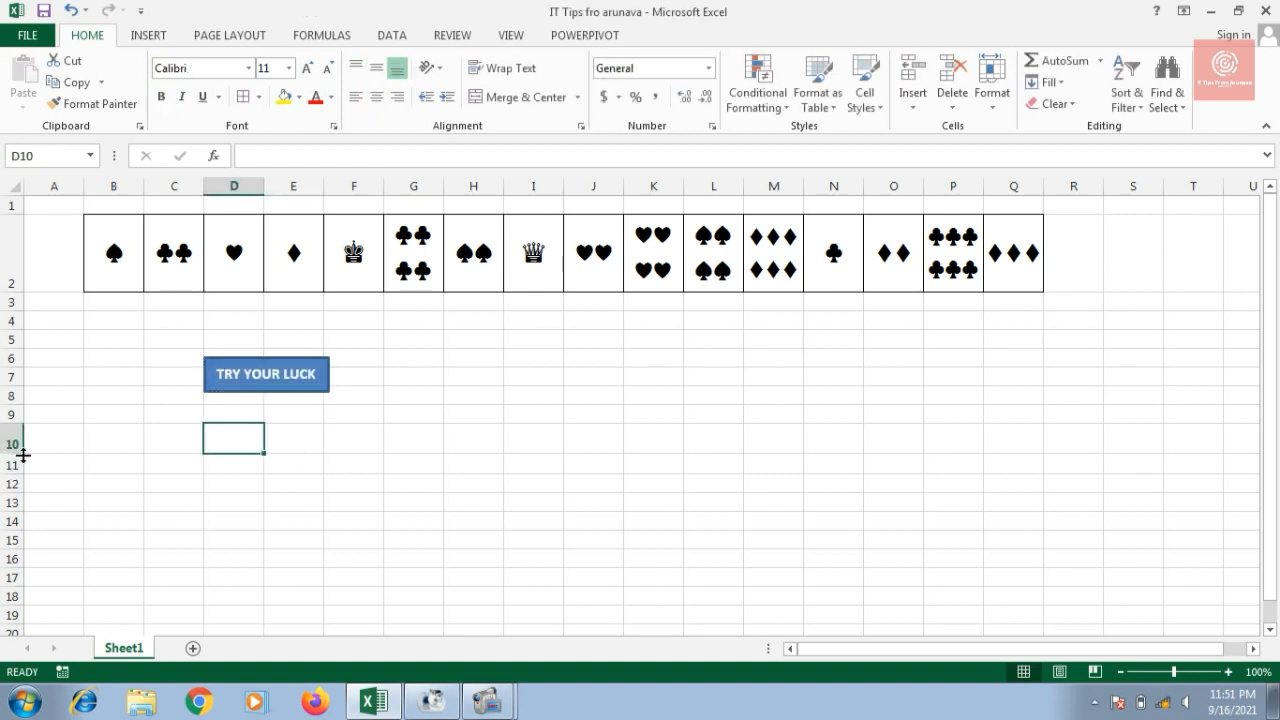
Make row 10 taller and column D slightly narrower for a card-shaped cell D10, and put a border around it.
left_click_drag(22, 455, 18, 499)
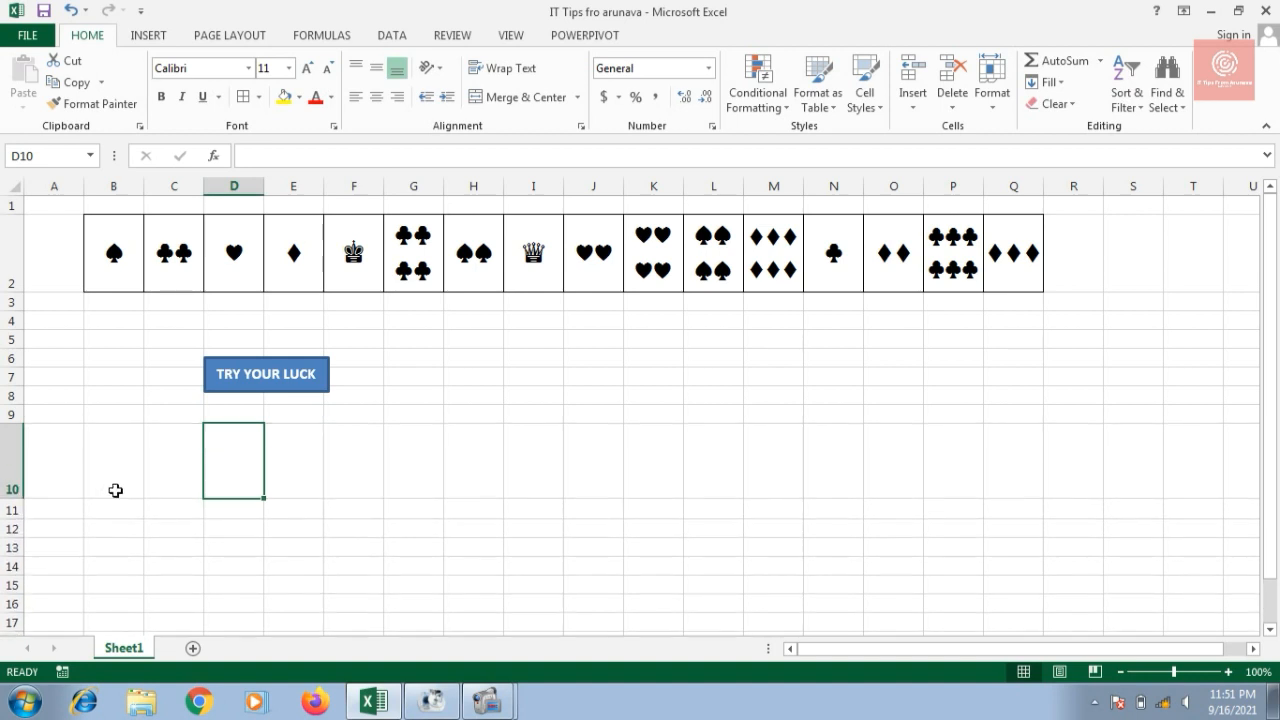
left_click_drag(263, 186, 260, 189)
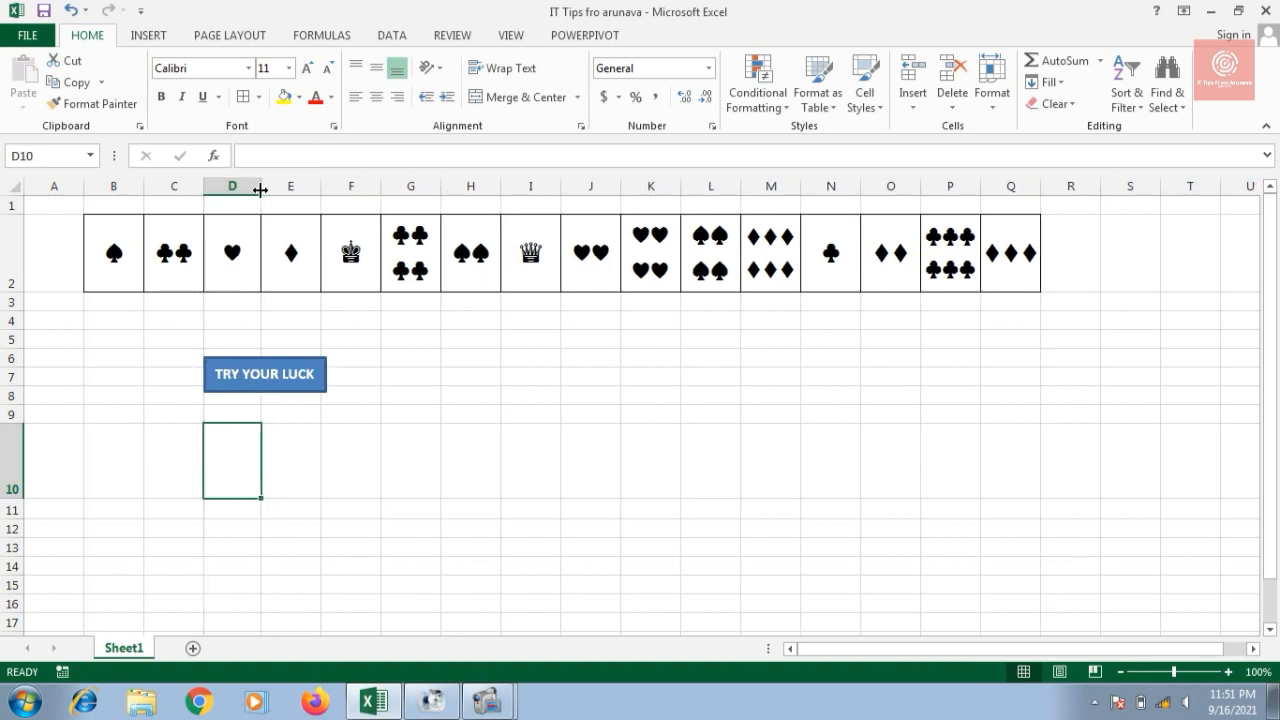
left_click_drag(17, 498, 18, 503)
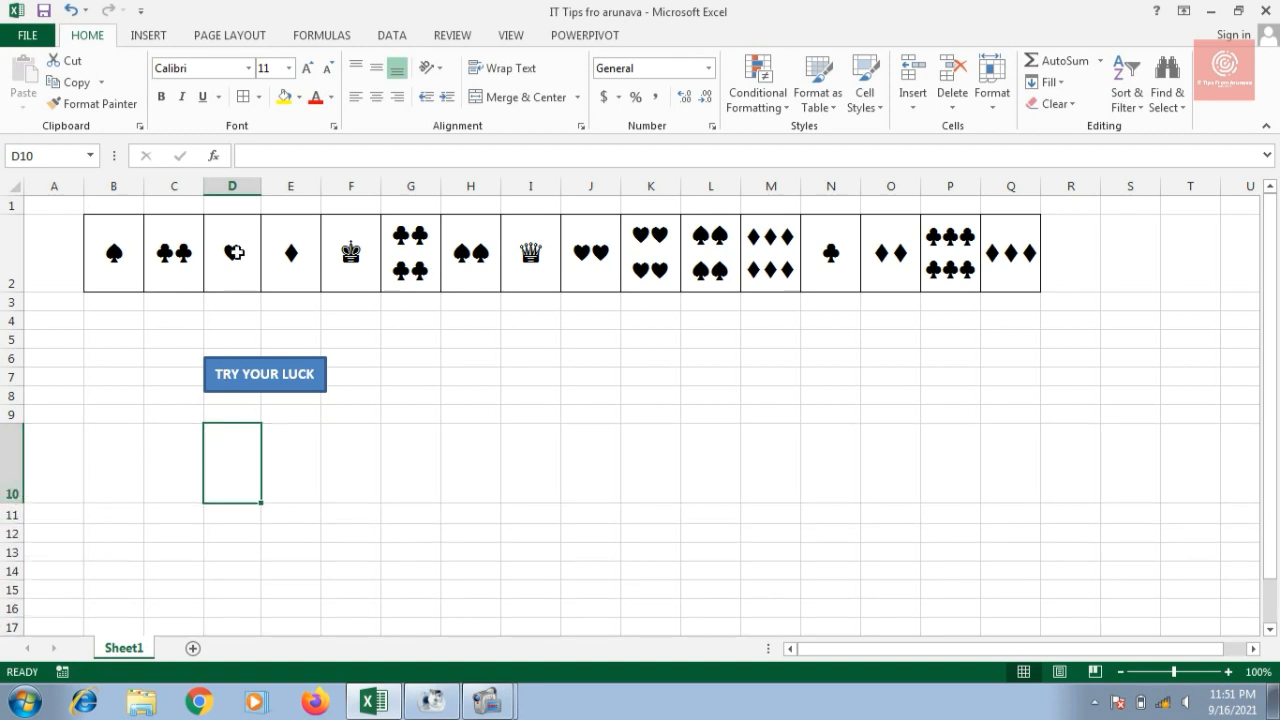
left_click(243, 97)
left_click(443, 510)
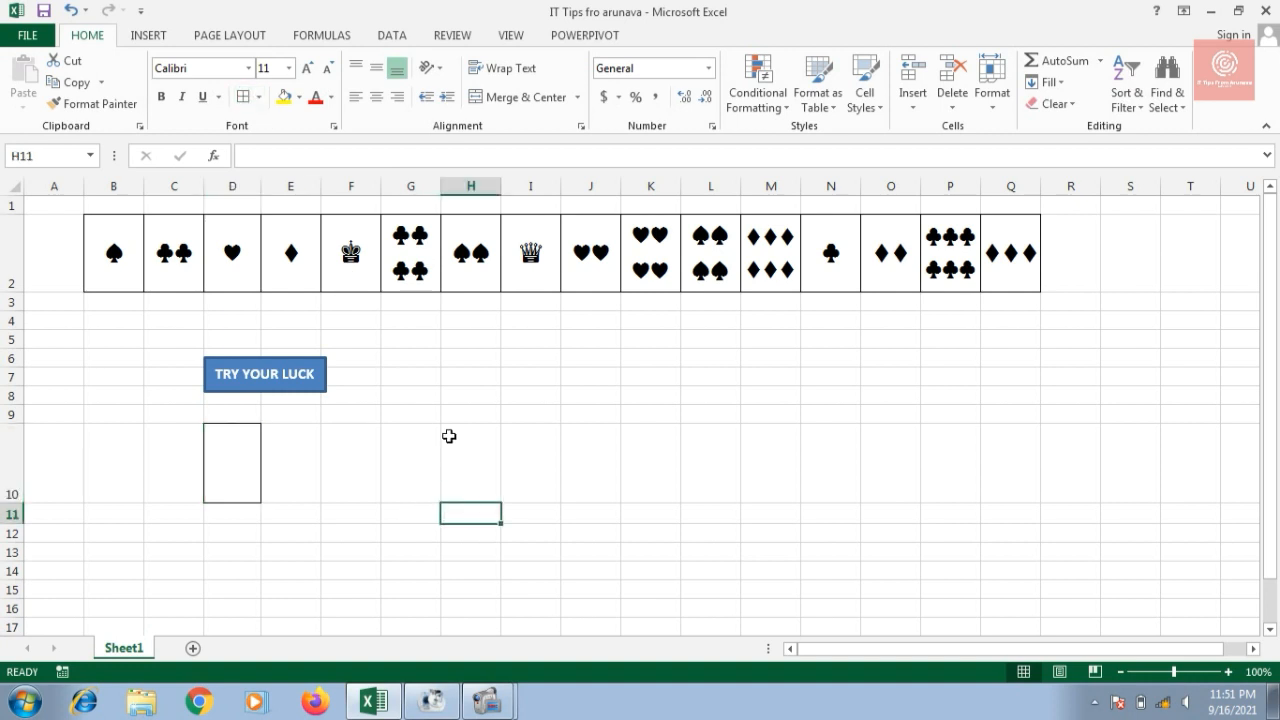
Start recording a macro named SPADE in this workbook with cell D10 selected.
left_click(238, 455)
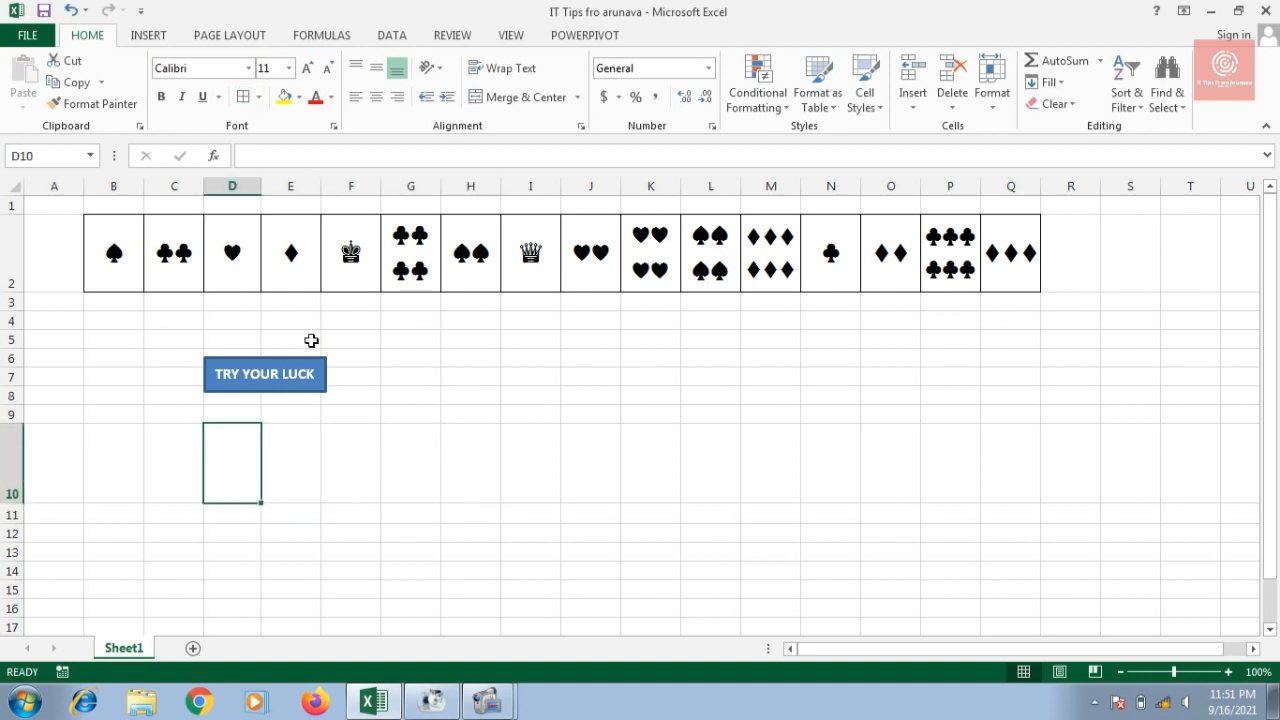
left_click(510, 36)
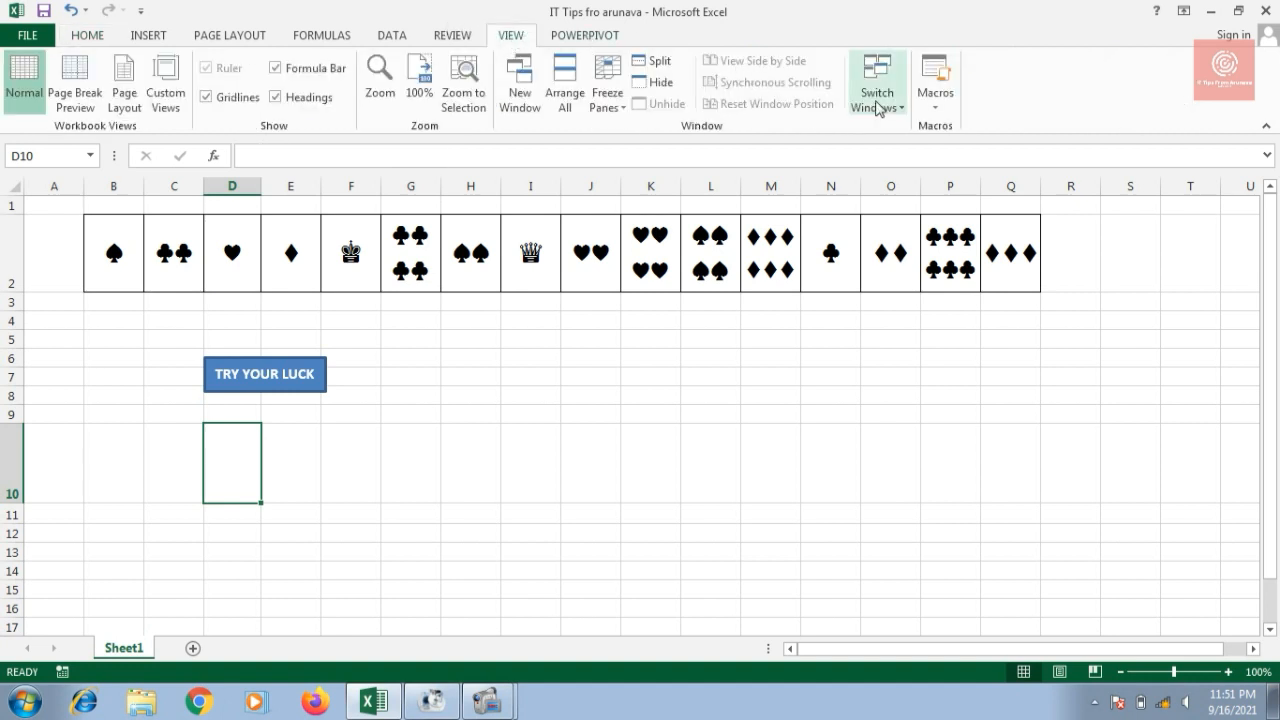
left_click(938, 104)
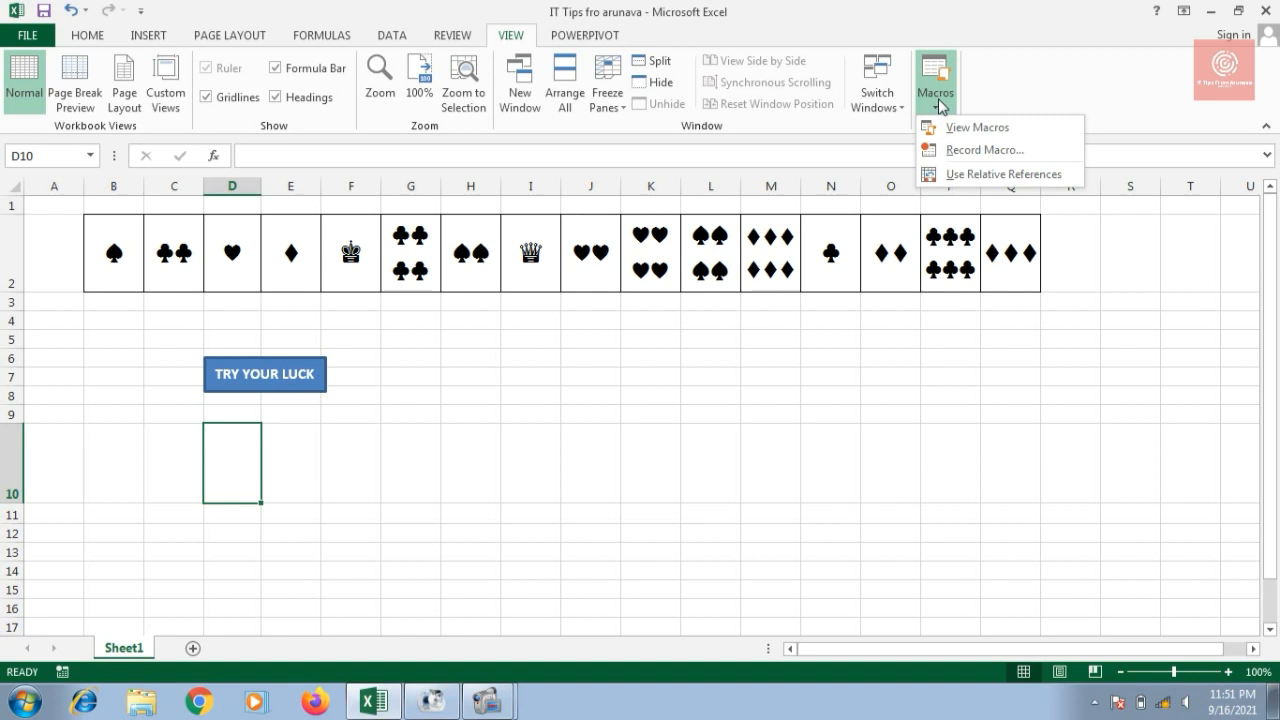
left_click(977, 150)
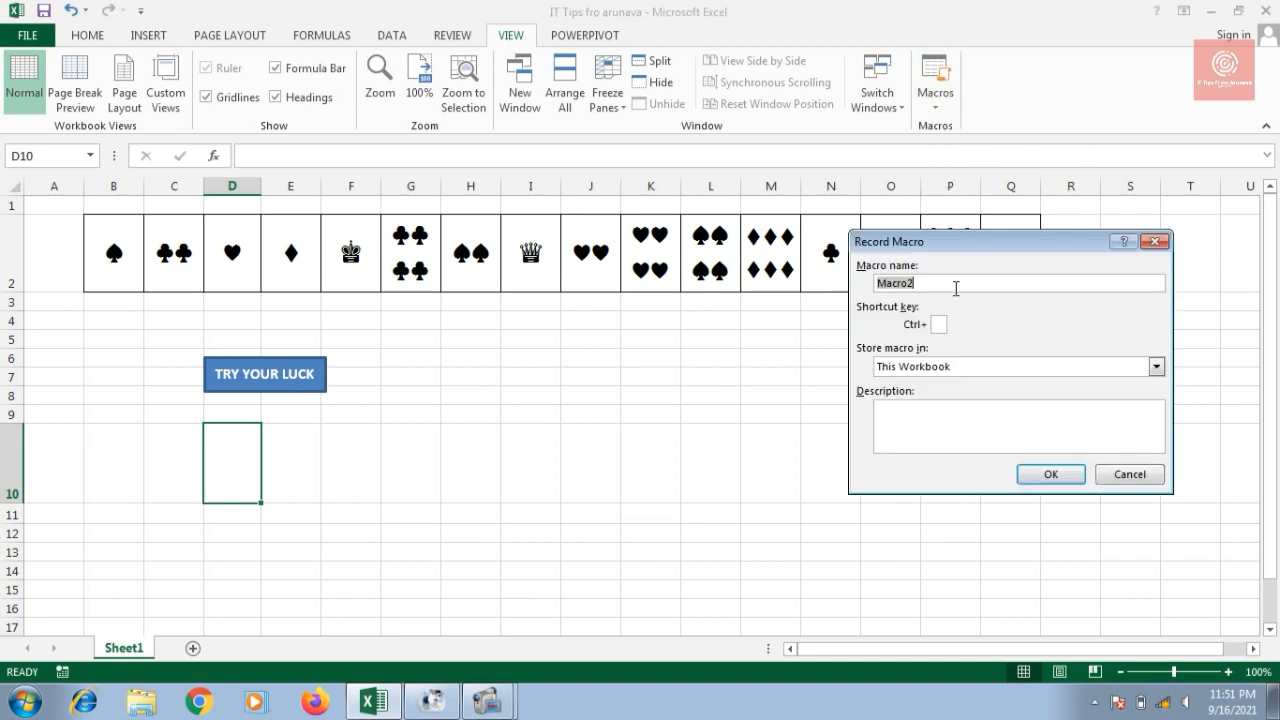
type("SPADE")
left_click(1047, 474)
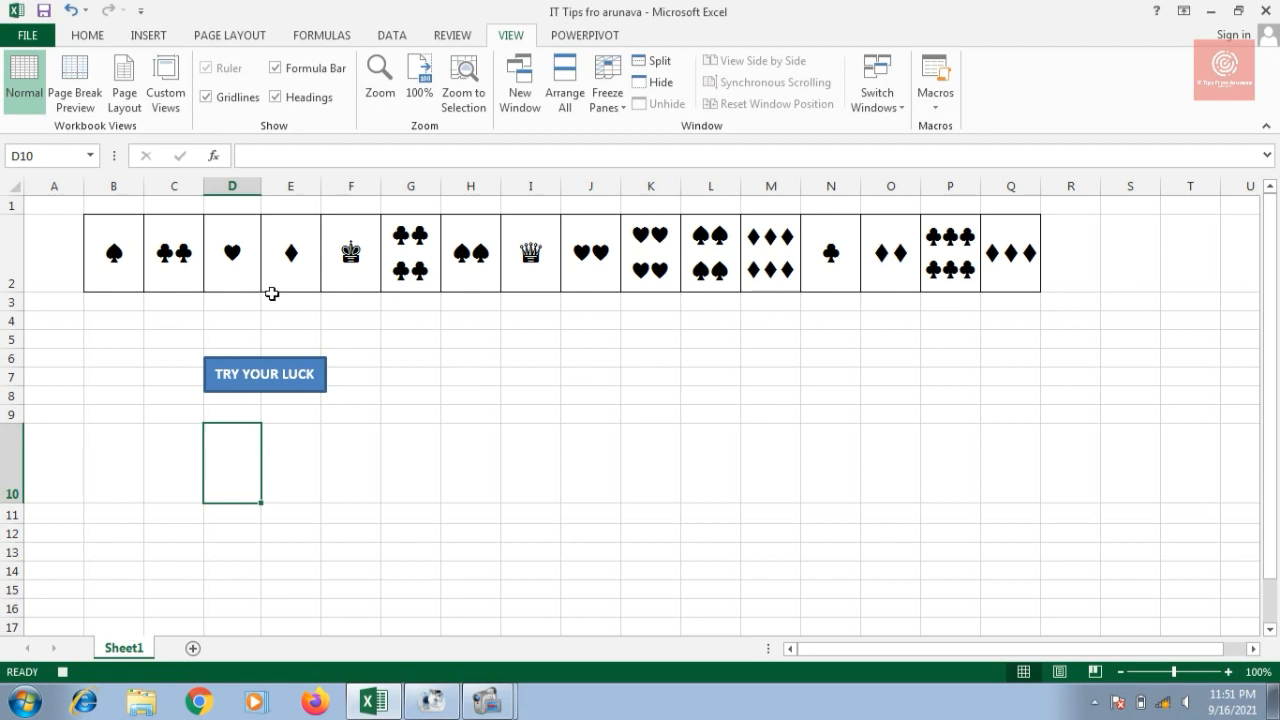
Enter the formula =INDEX($B$2:$Q$2,0,RANDBETWEEN(2,16)) in cell D10.
left_click(292, 156)
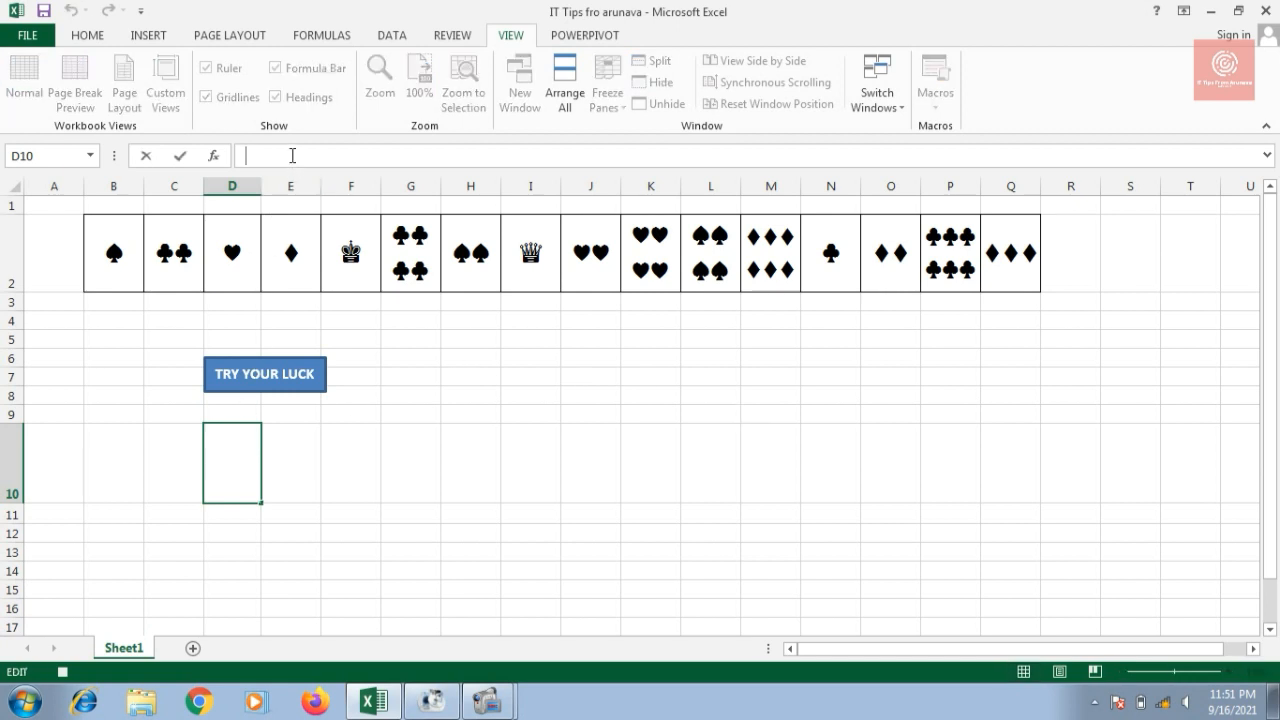
type("=IN")
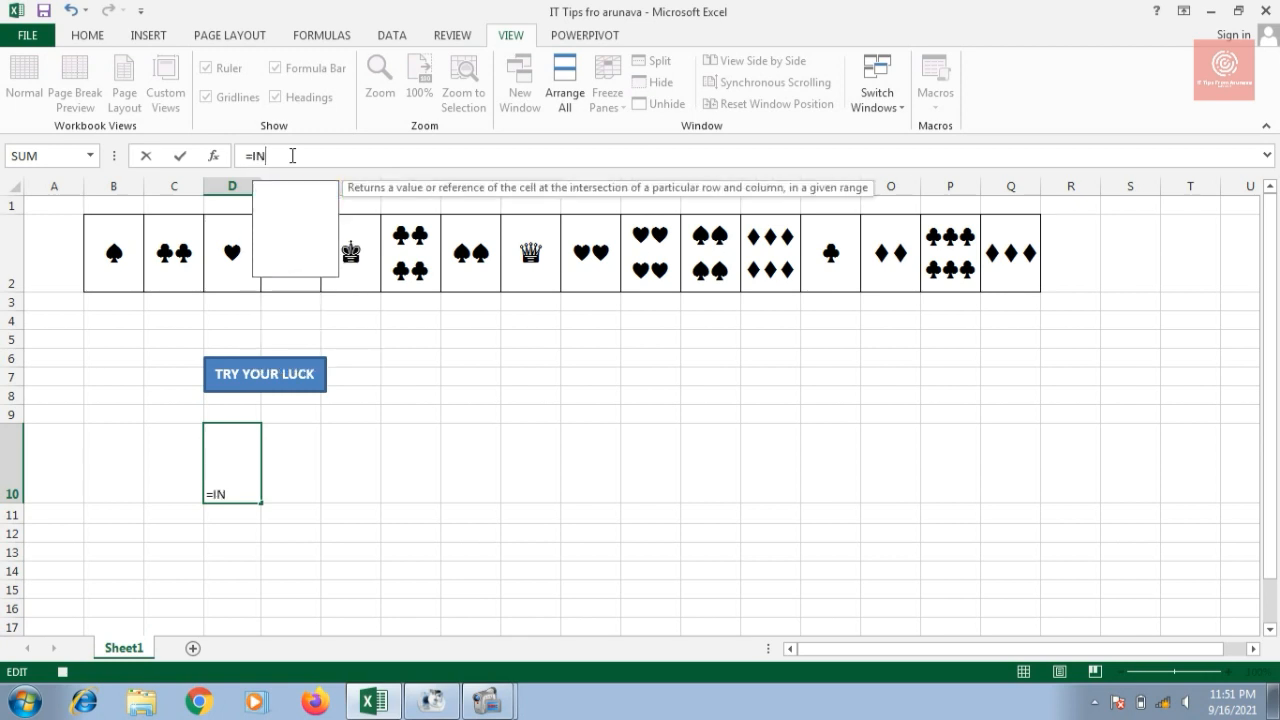
type("DEX")
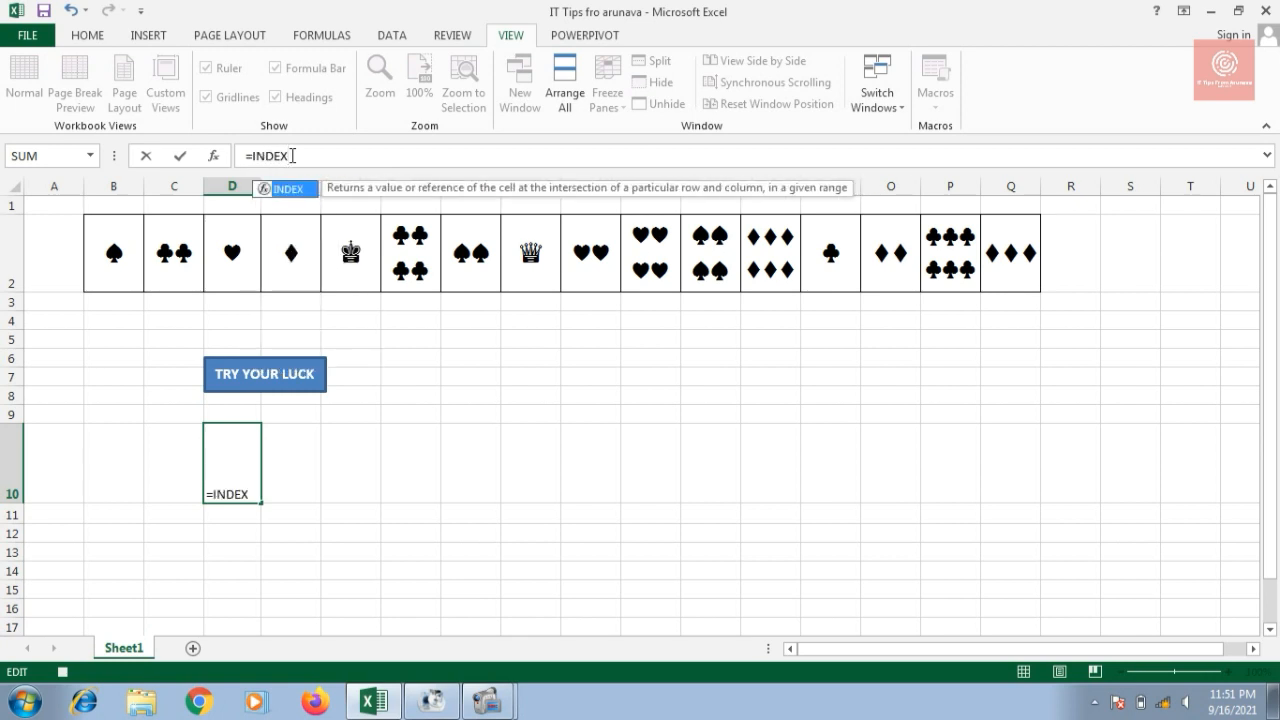
type("(")
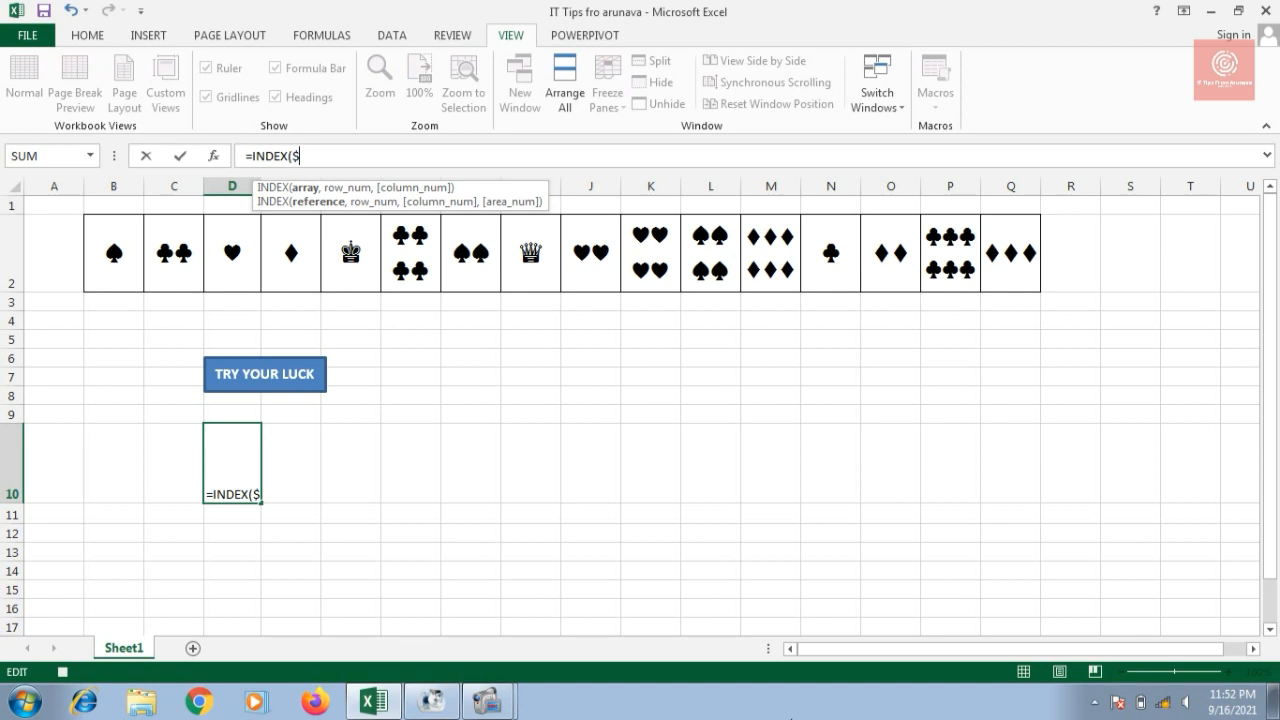
type("$B$2")
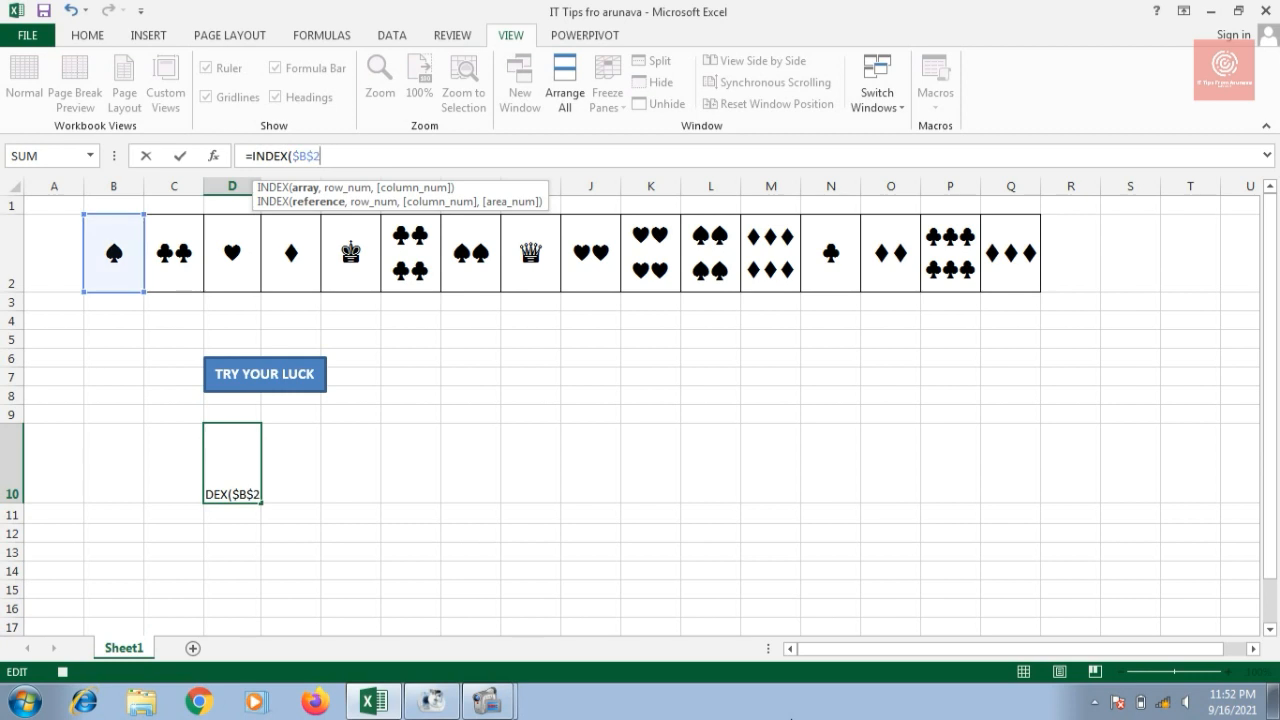
type(":$Q")
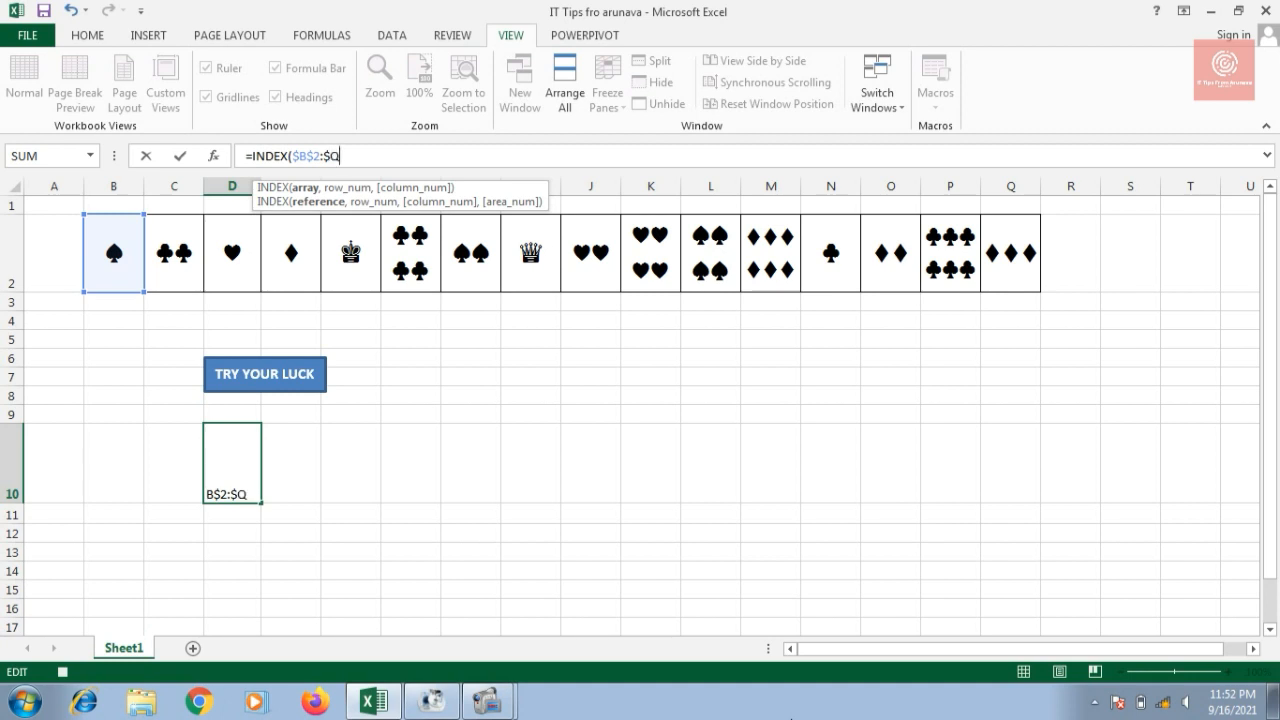
type("$2")
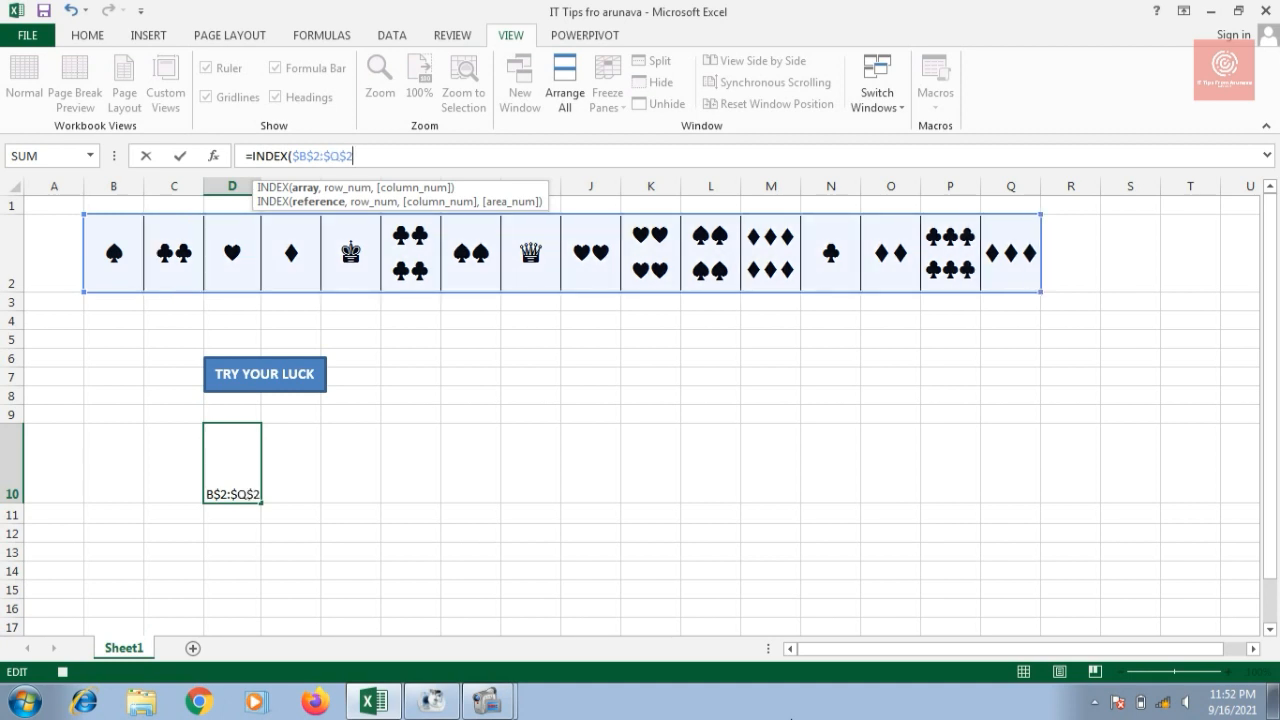
type(",")
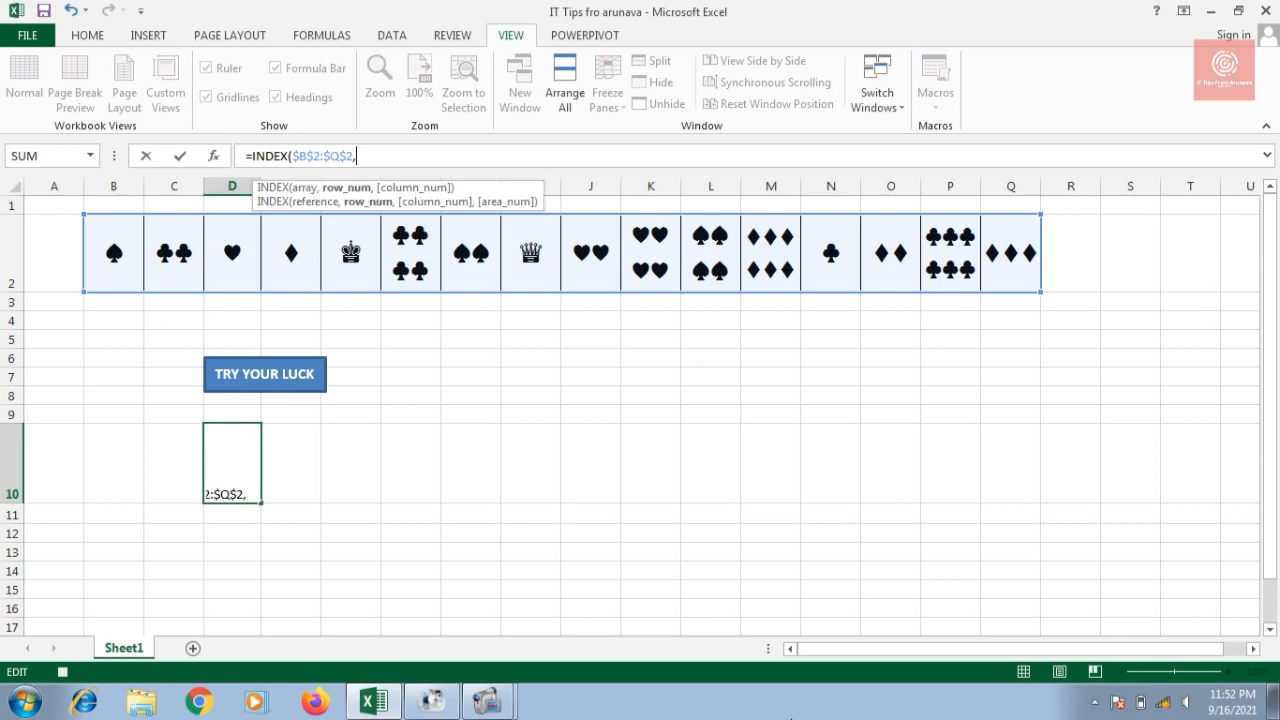
type("0,")
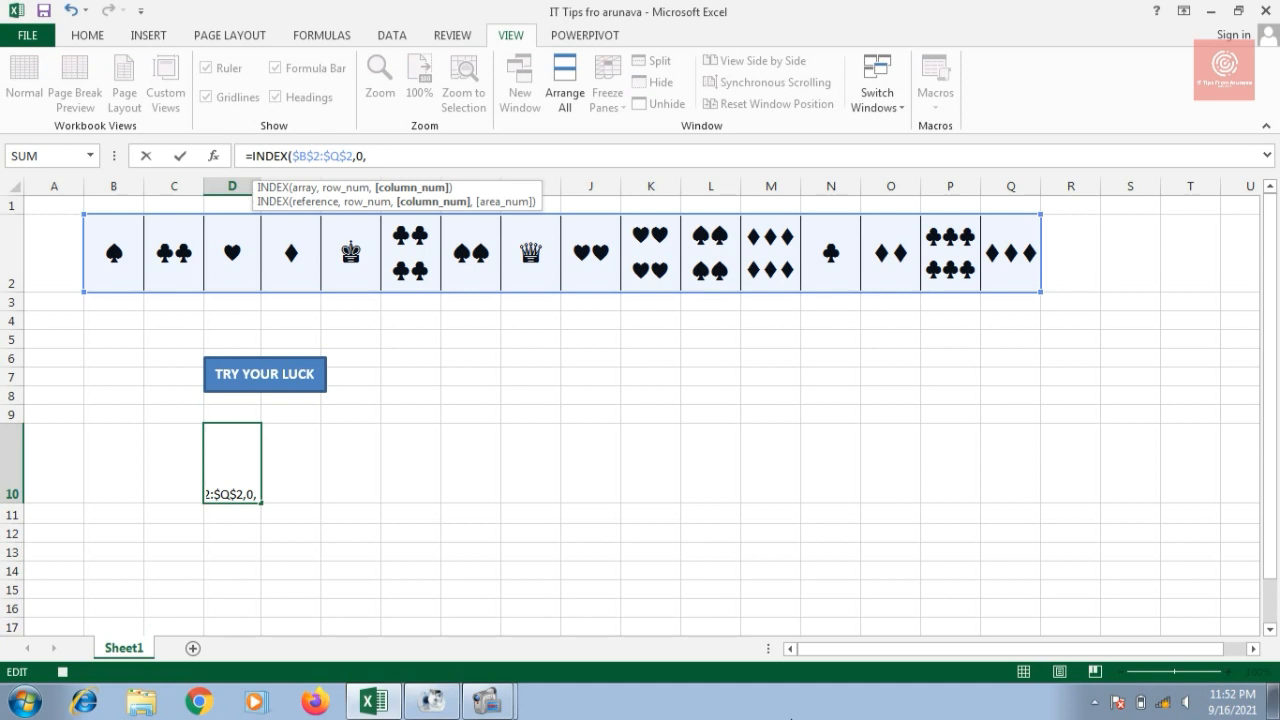
type("RAND")
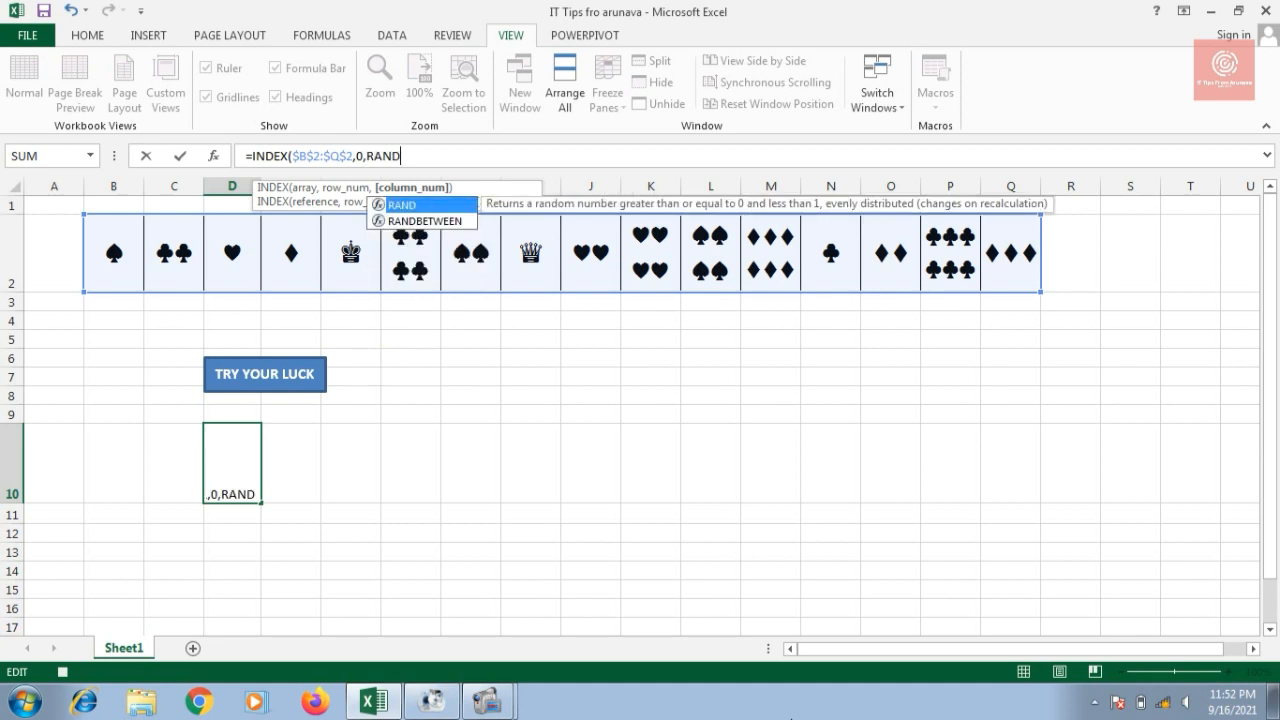
type("BETW")
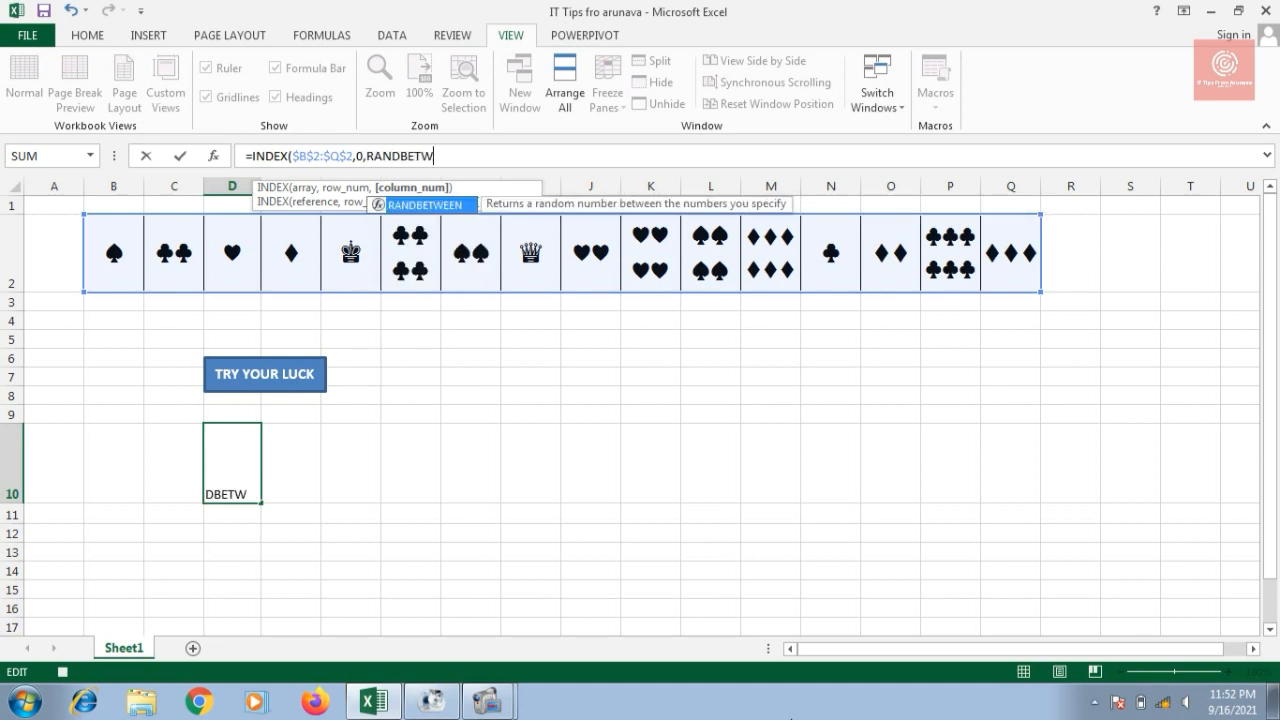
type("EEN(")
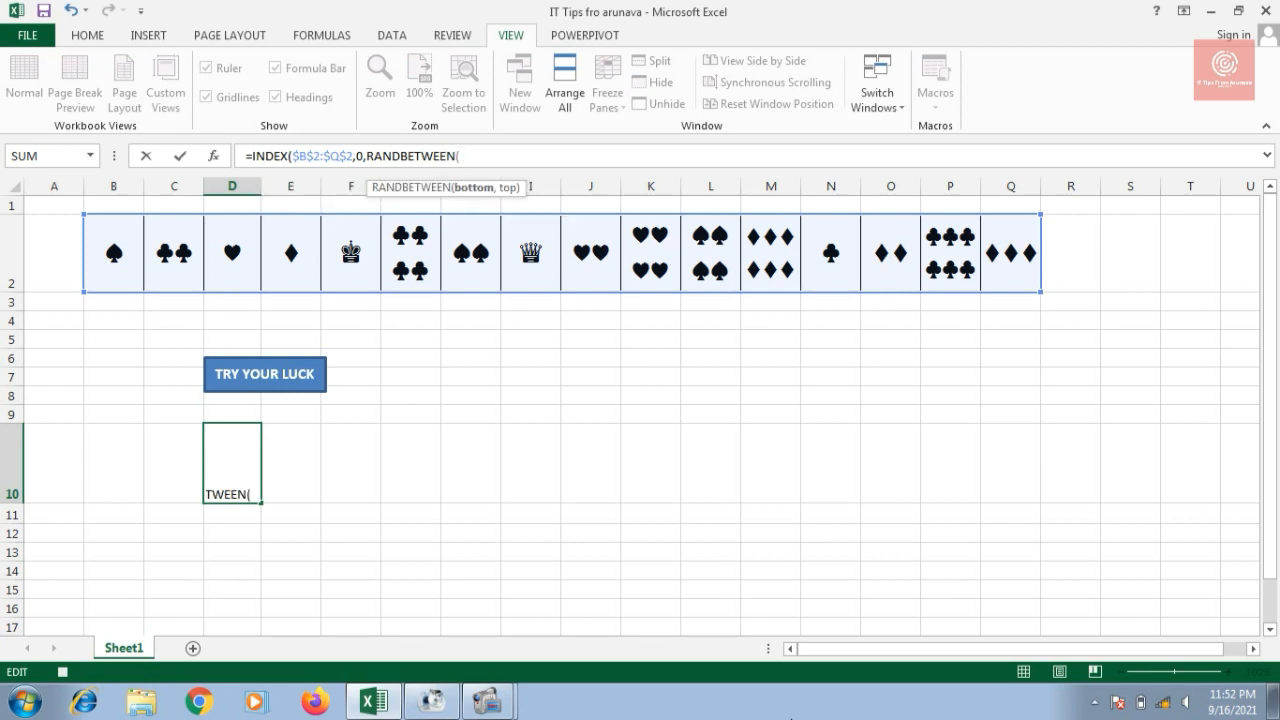
type("2,16")
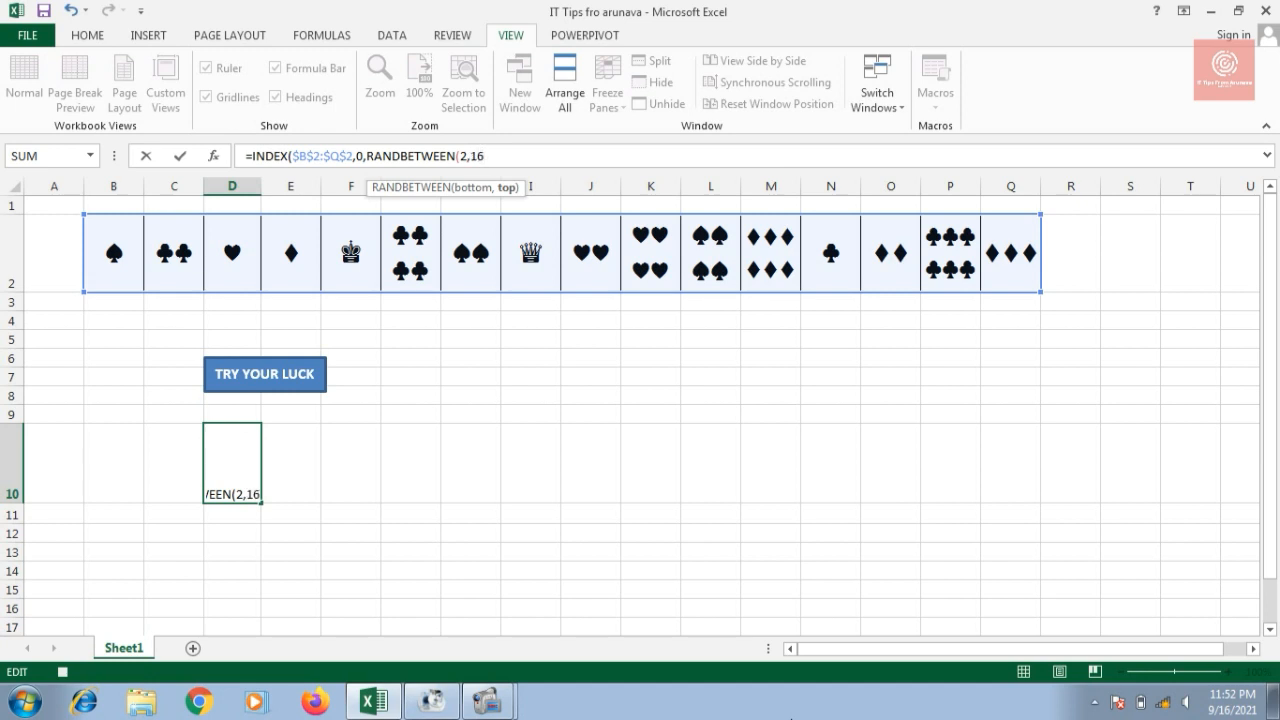
type(")")
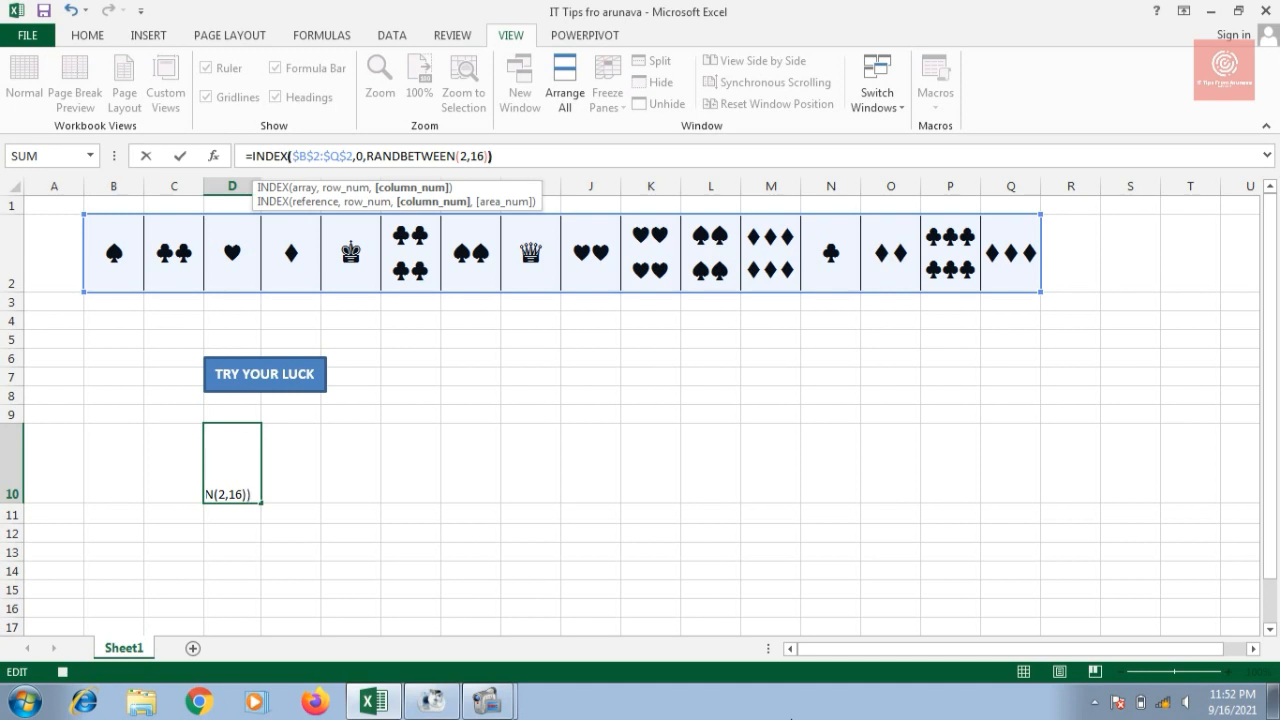
key("Return")
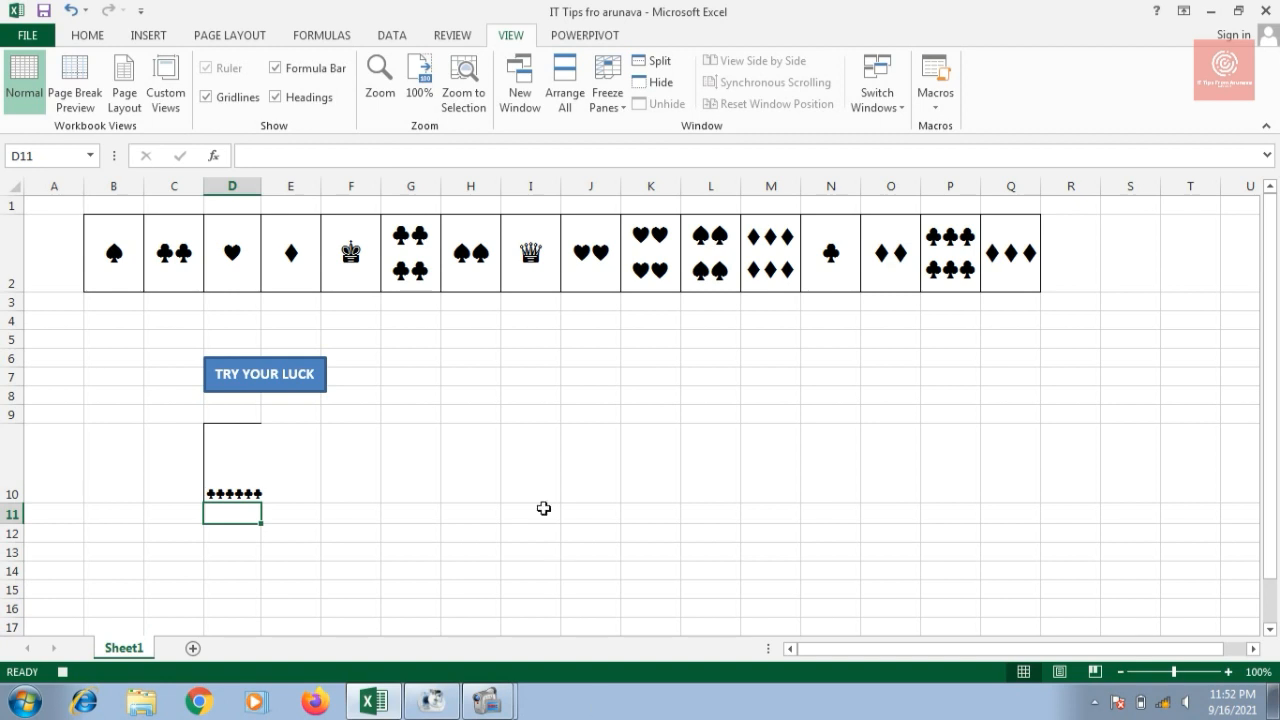
Format cell D10 with wrapped text, font size 18, and horizontal and vertical centering.
left_click(244, 433)
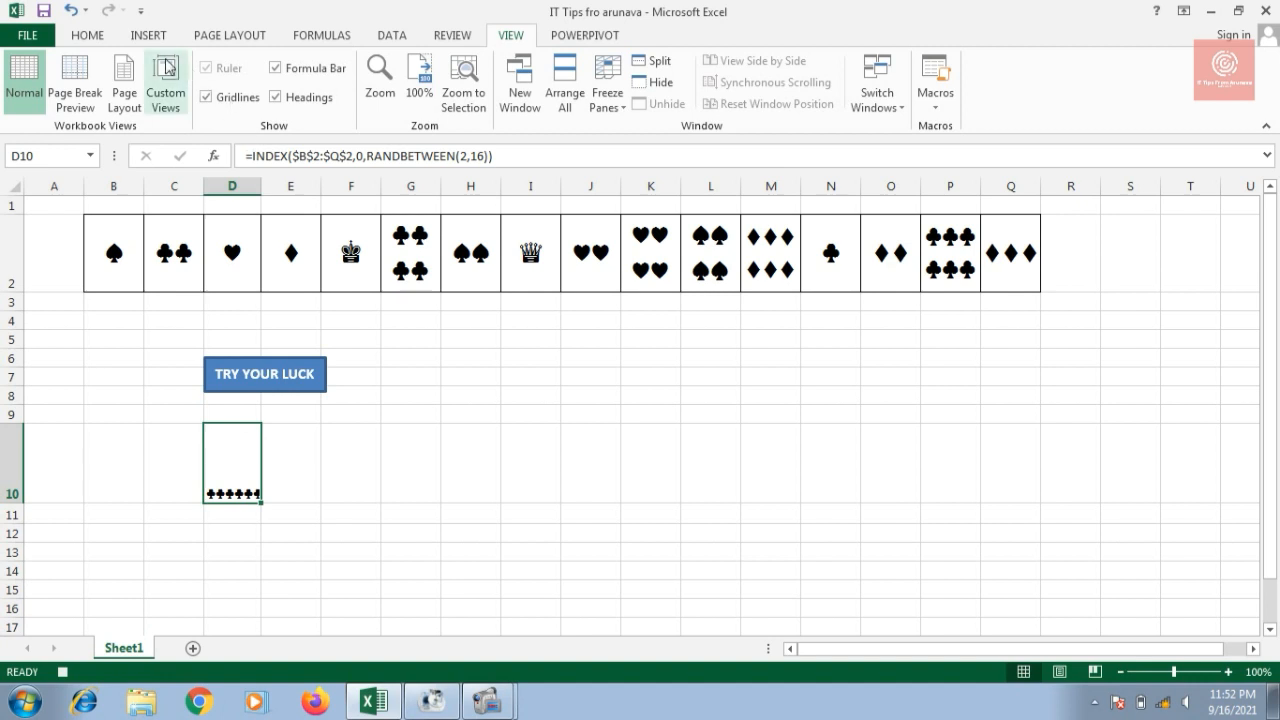
left_click(88, 35)
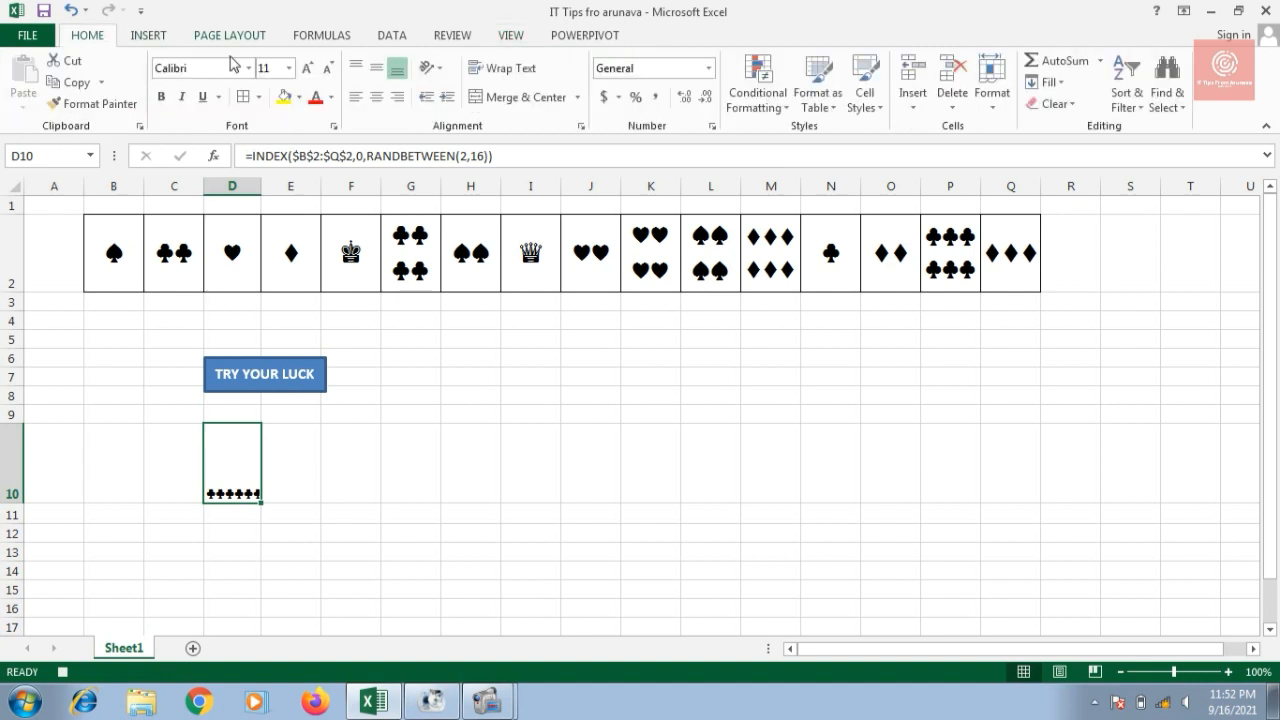
left_click(311, 73)
left_click(311, 73)
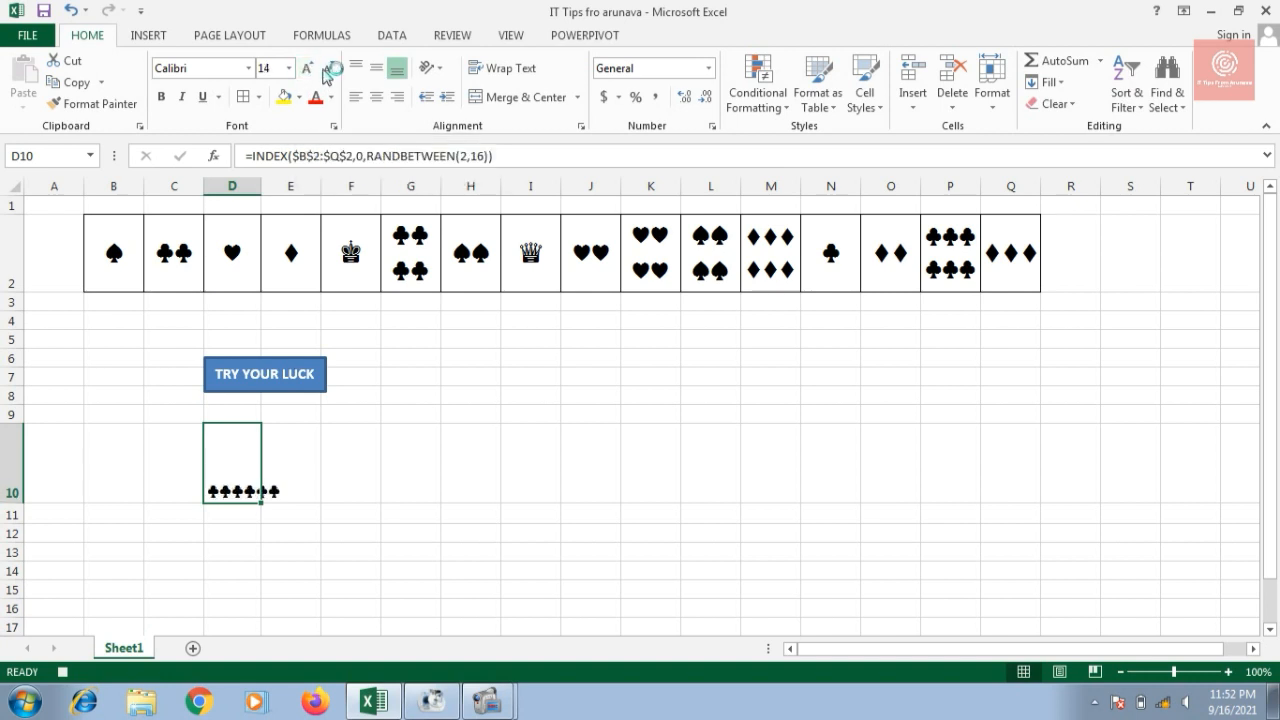
left_click(508, 70)
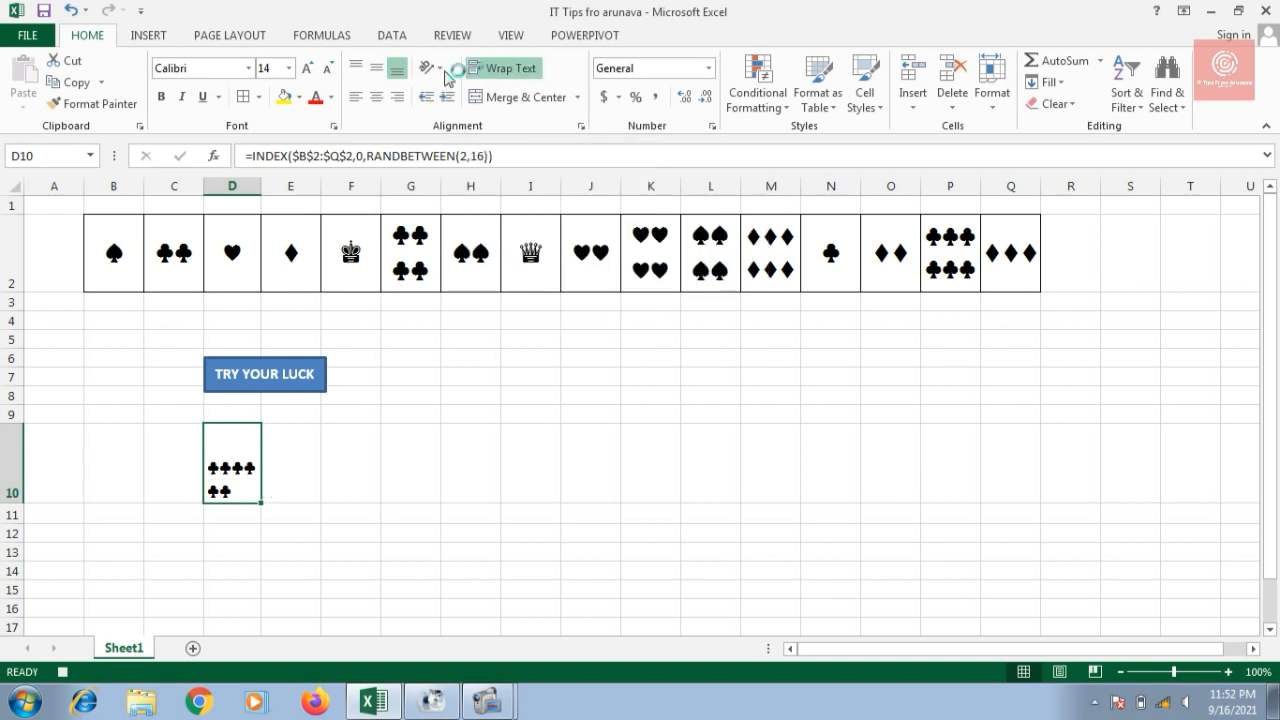
left_click(311, 73)
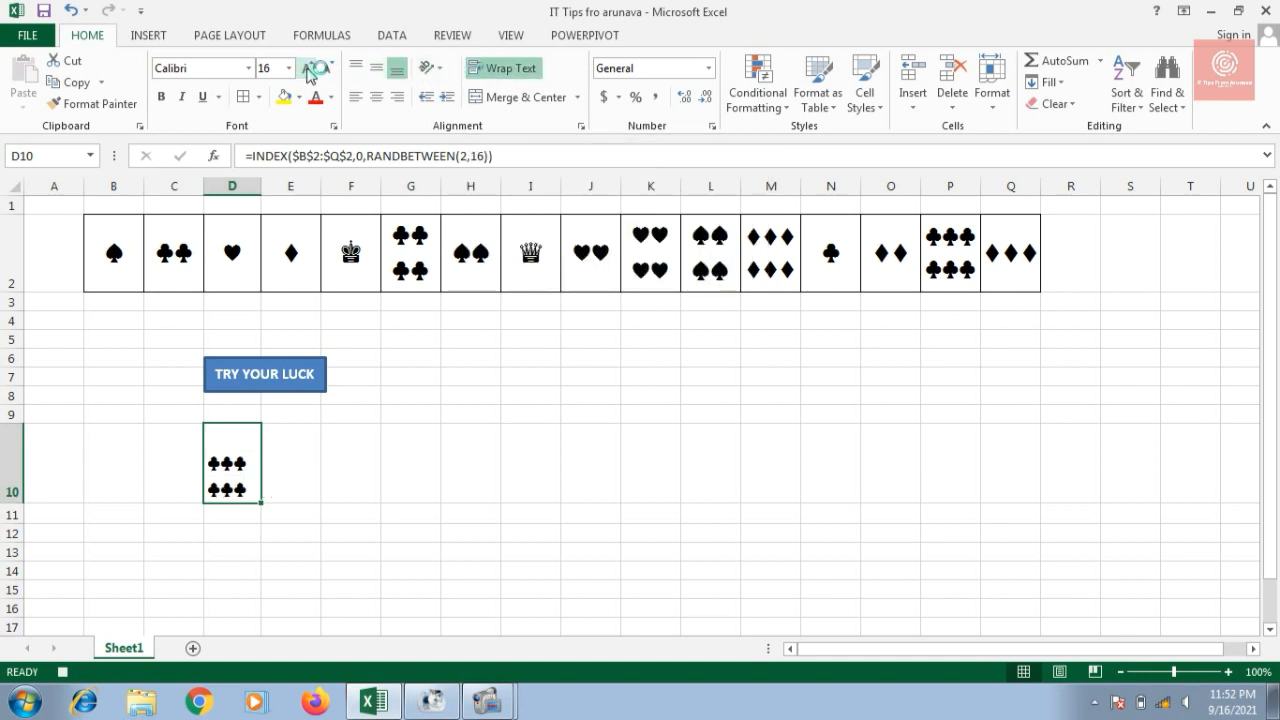
left_click(377, 68)
left_click(380, 98)
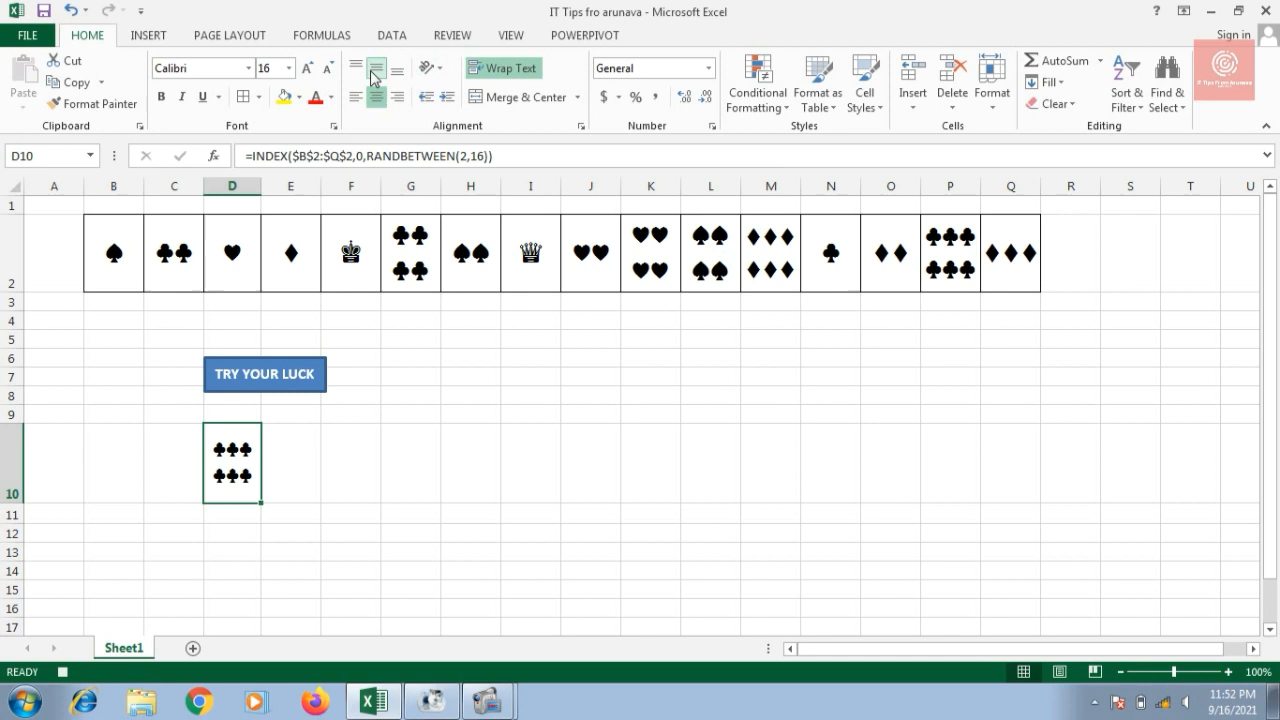
left_click(307, 70)
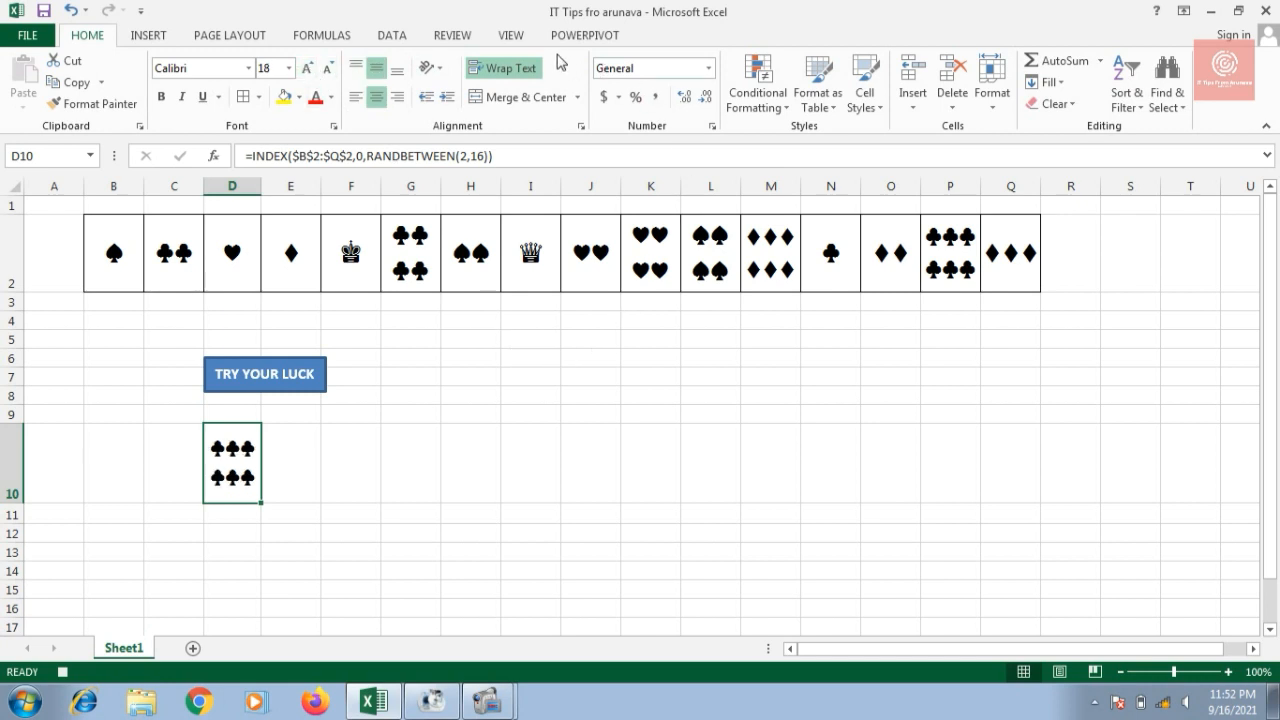
Stop recording the macro and deselect cell D10.
left_click(511, 36)
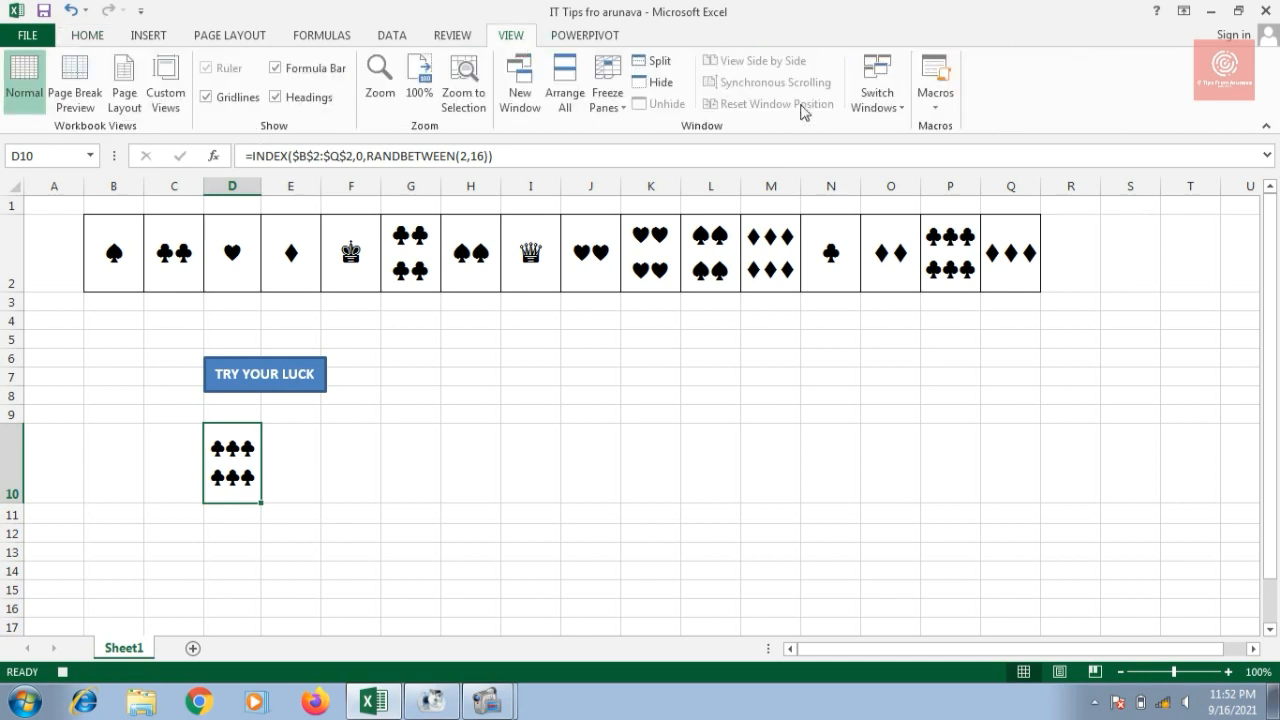
left_click(948, 97)
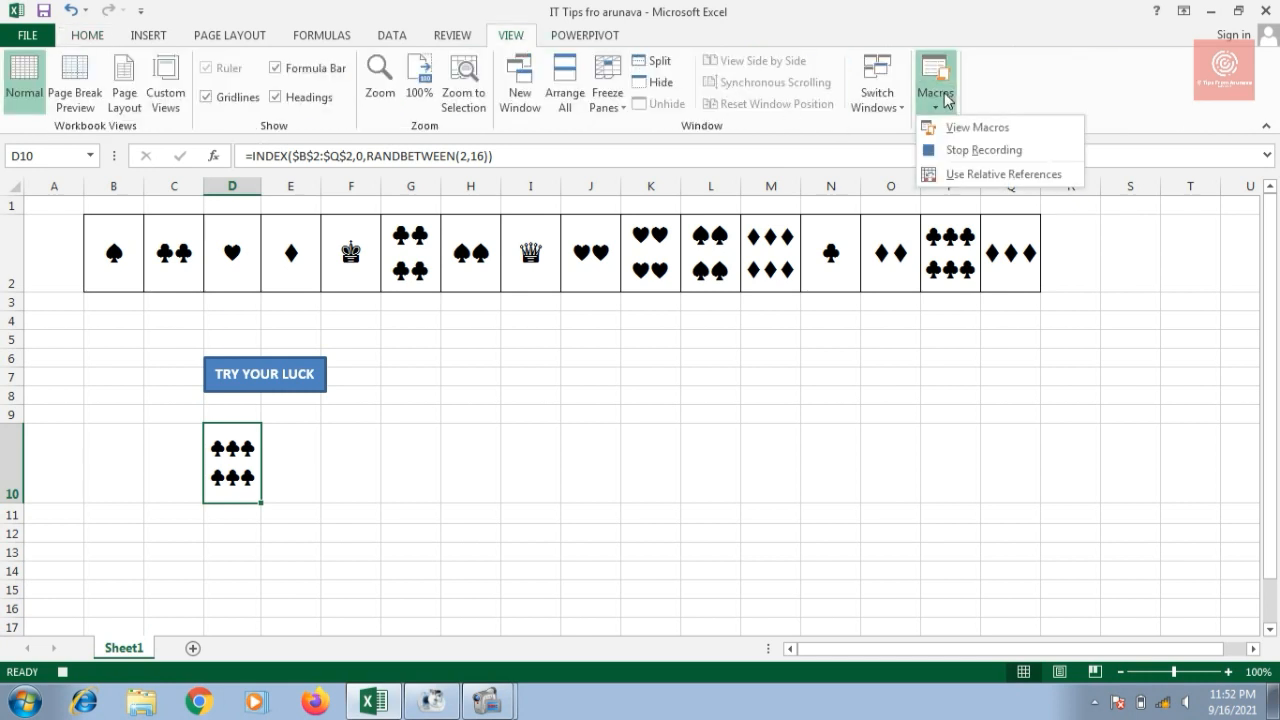
left_click(975, 150)
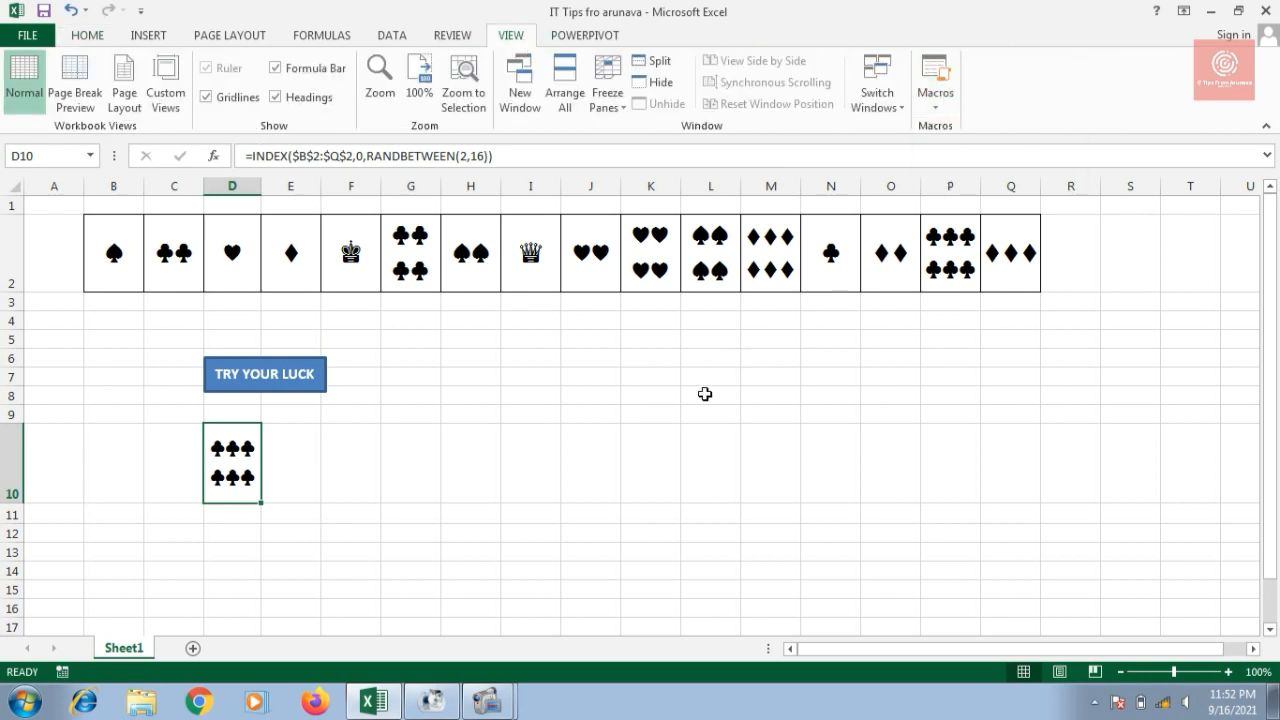
left_click(592, 480)
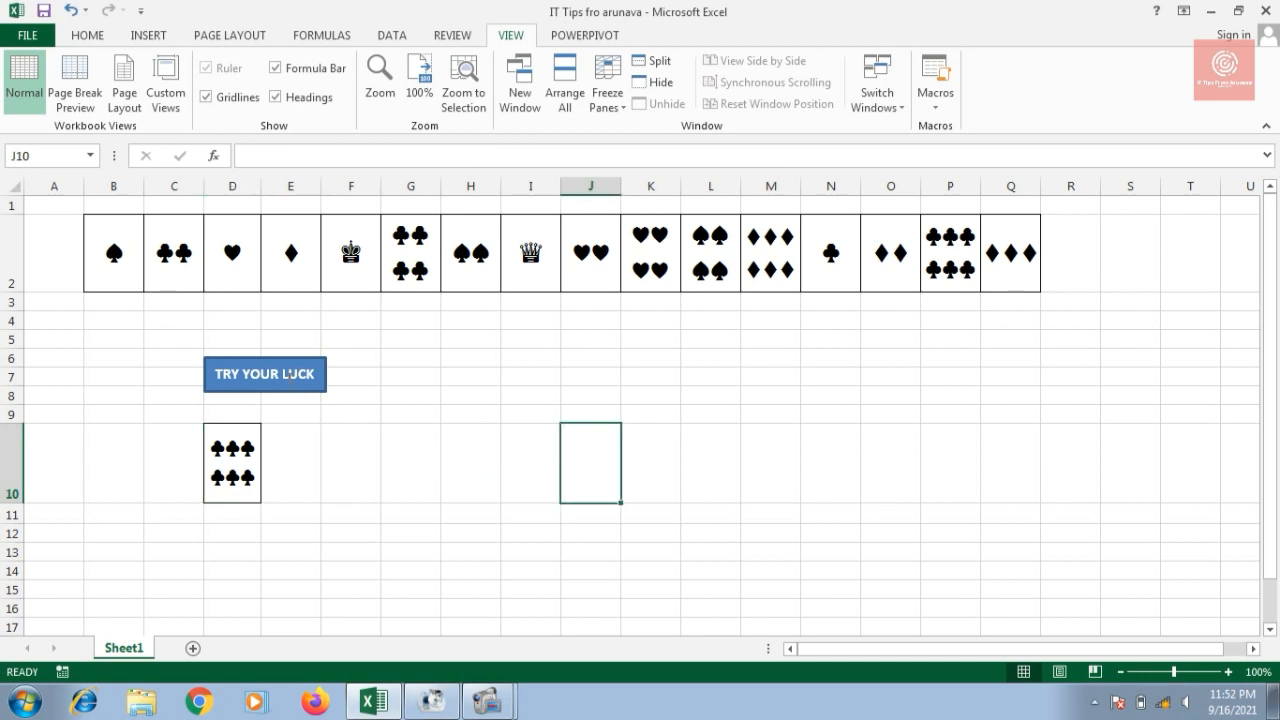
Assign the SPADE macro to the "TRY YOUR LUCK" rectangle and deselect the shape.
right_click(285, 372)
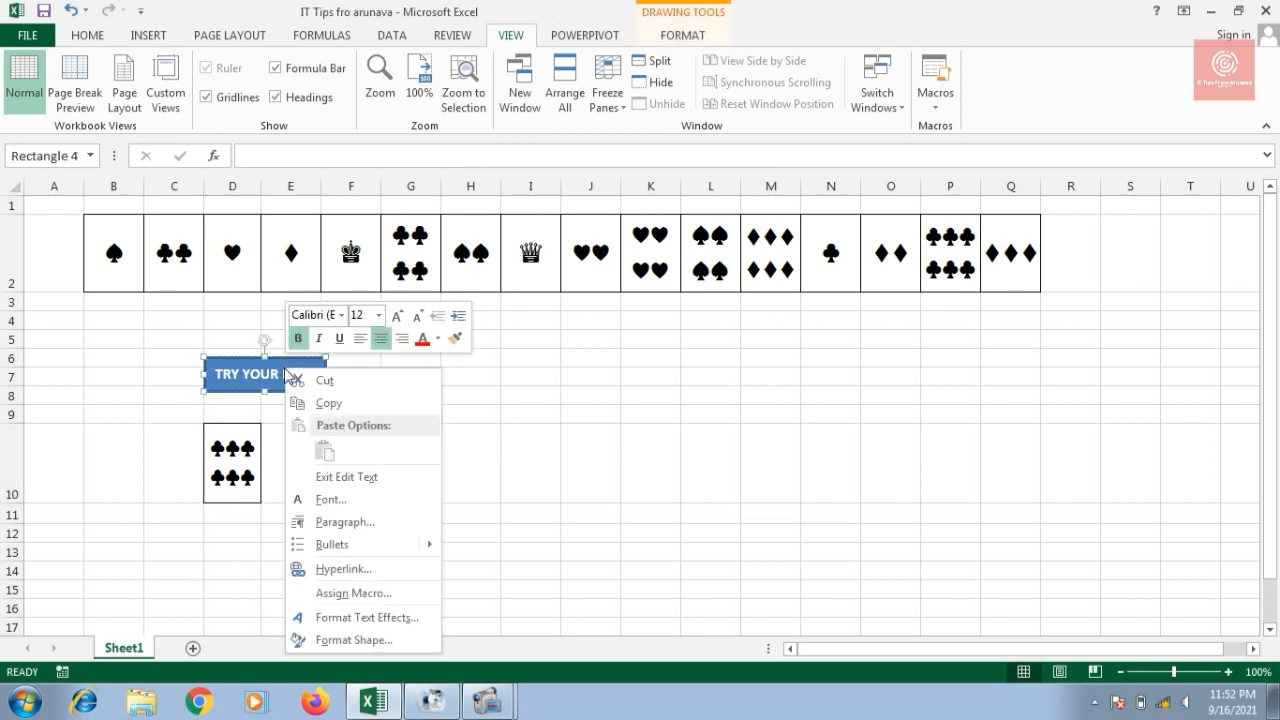
left_click(353, 593)
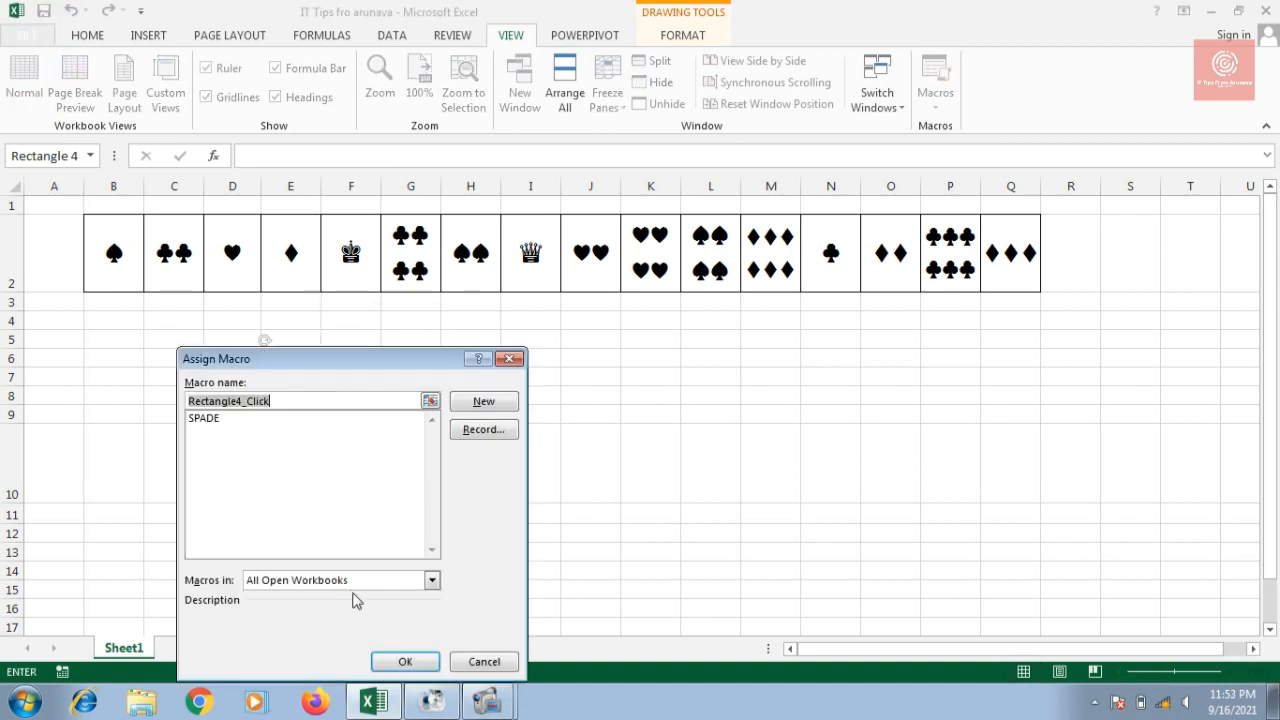
left_click(229, 419)
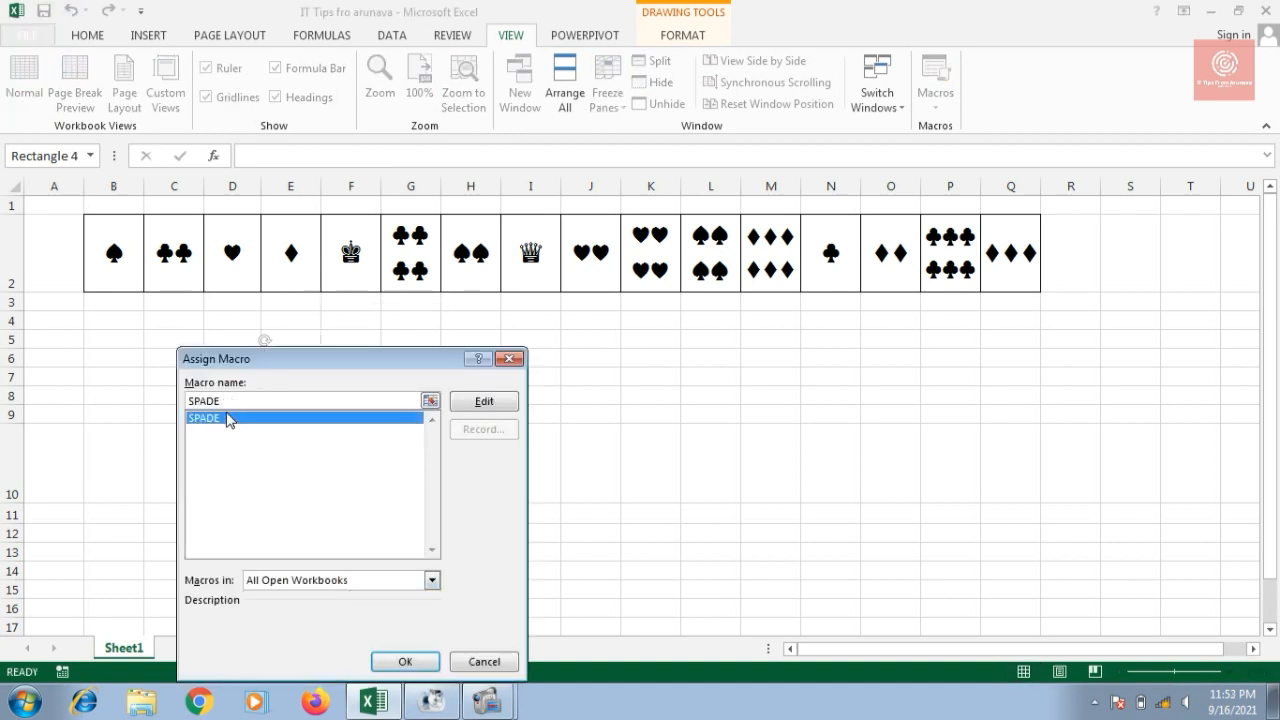
left_click(403, 662)
left_click(471, 423)
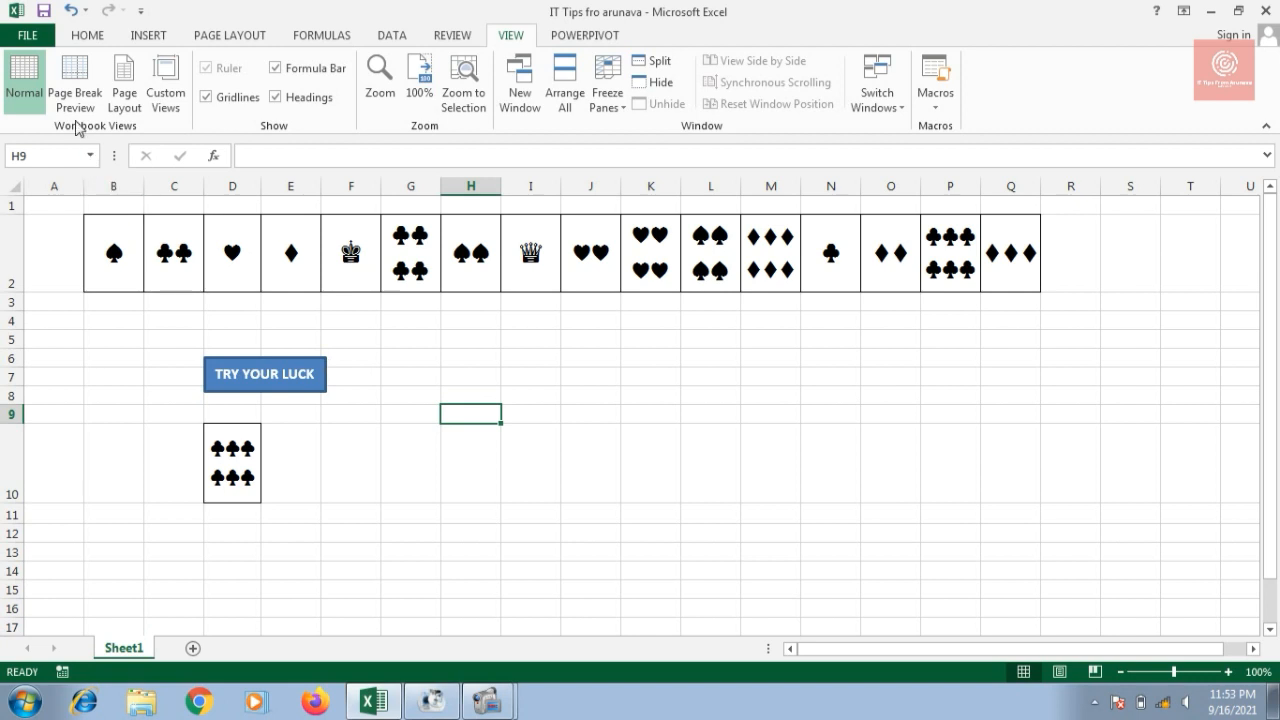
Save the workbook to the Desktop as an Excel Macro-Enabled Template, keeping its file name and accepting the personal-information notice.
left_click(37, 35)
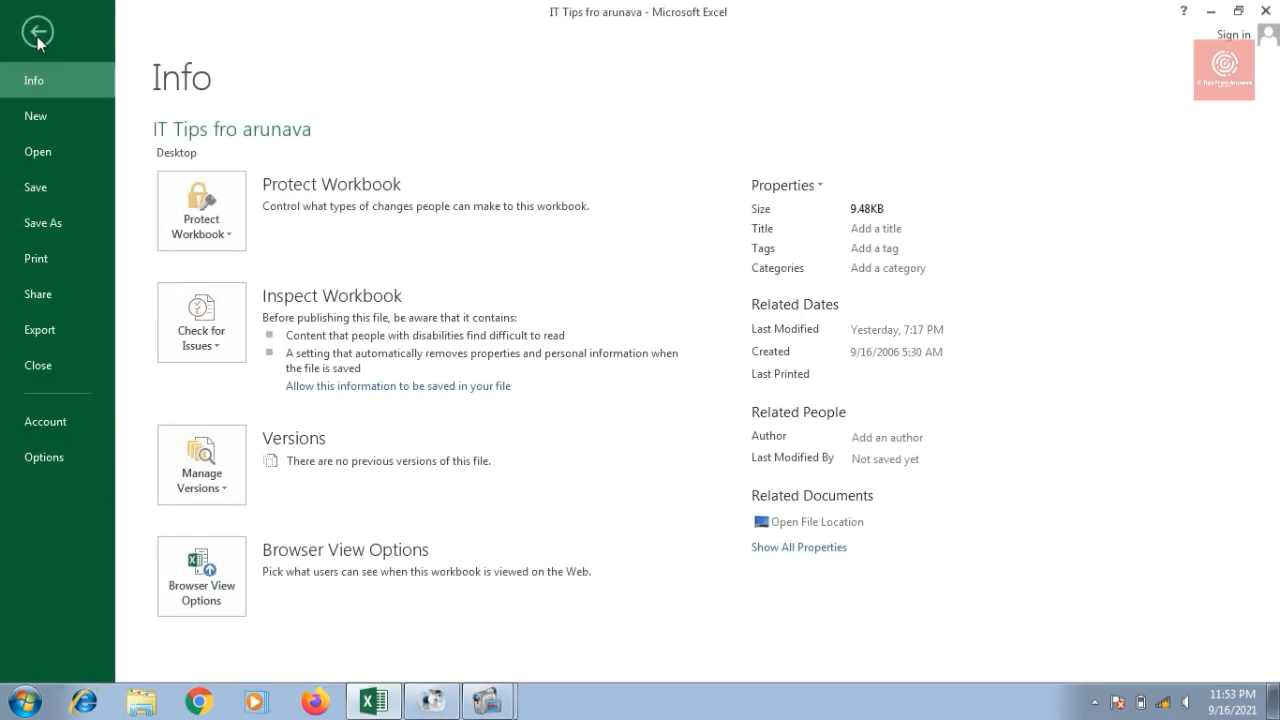
left_click(70, 228)
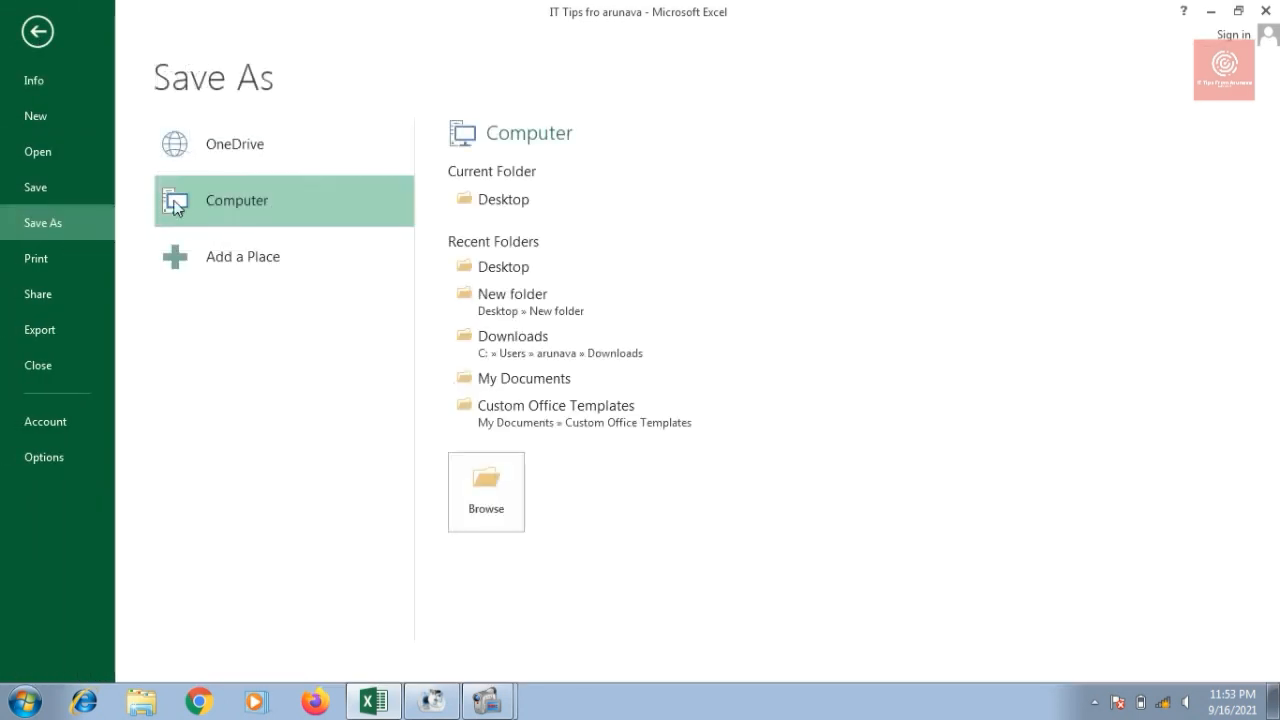
left_click(506, 201)
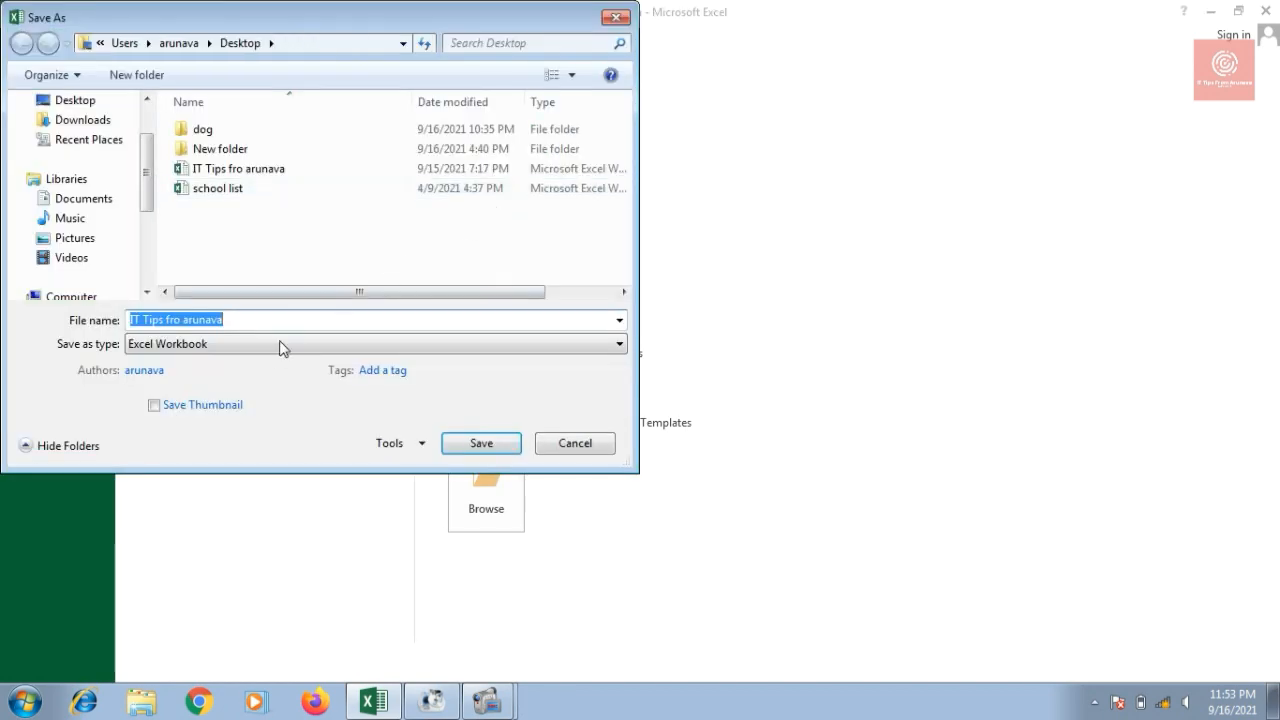
left_click(275, 346)
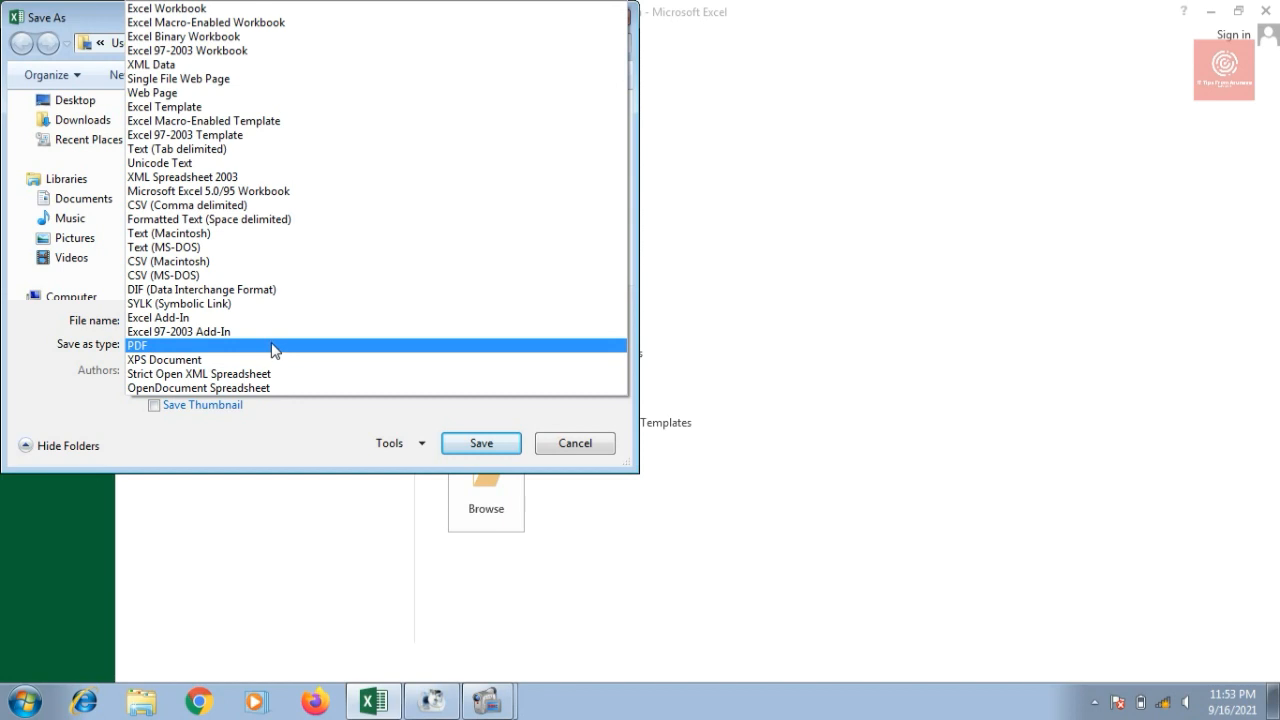
left_click(250, 121)
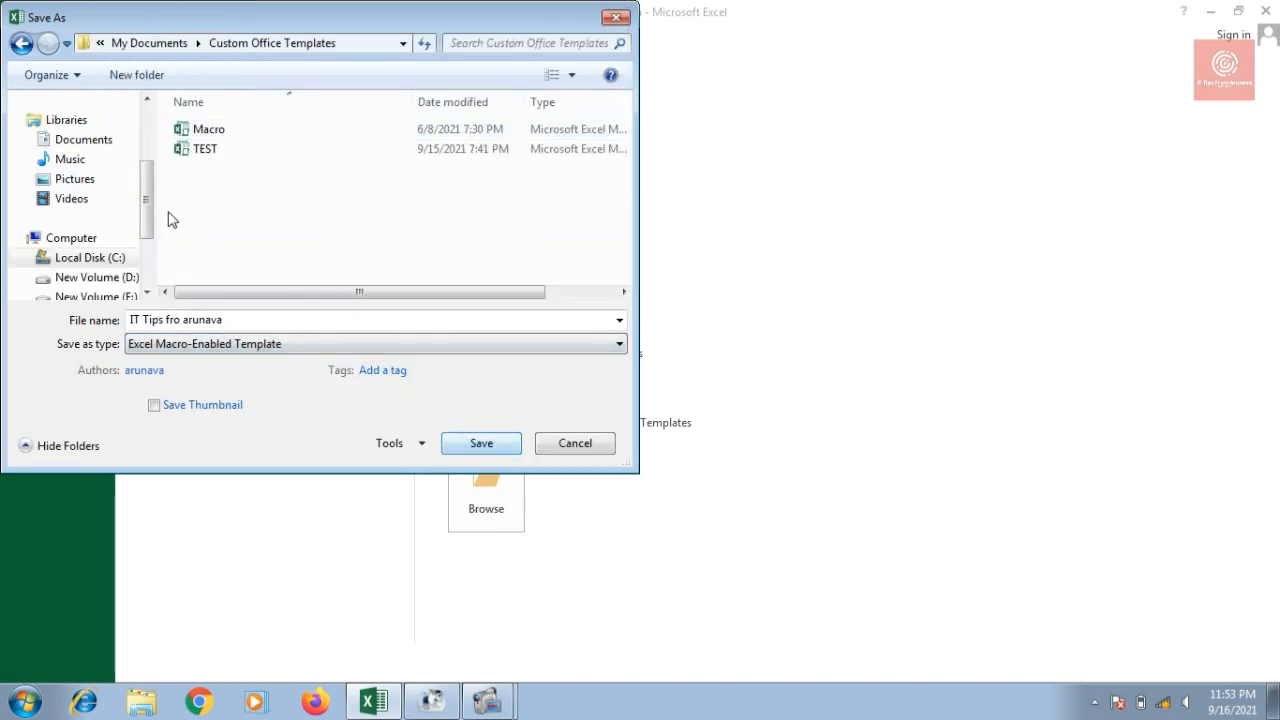
scroll(146, 194, "up", 2)
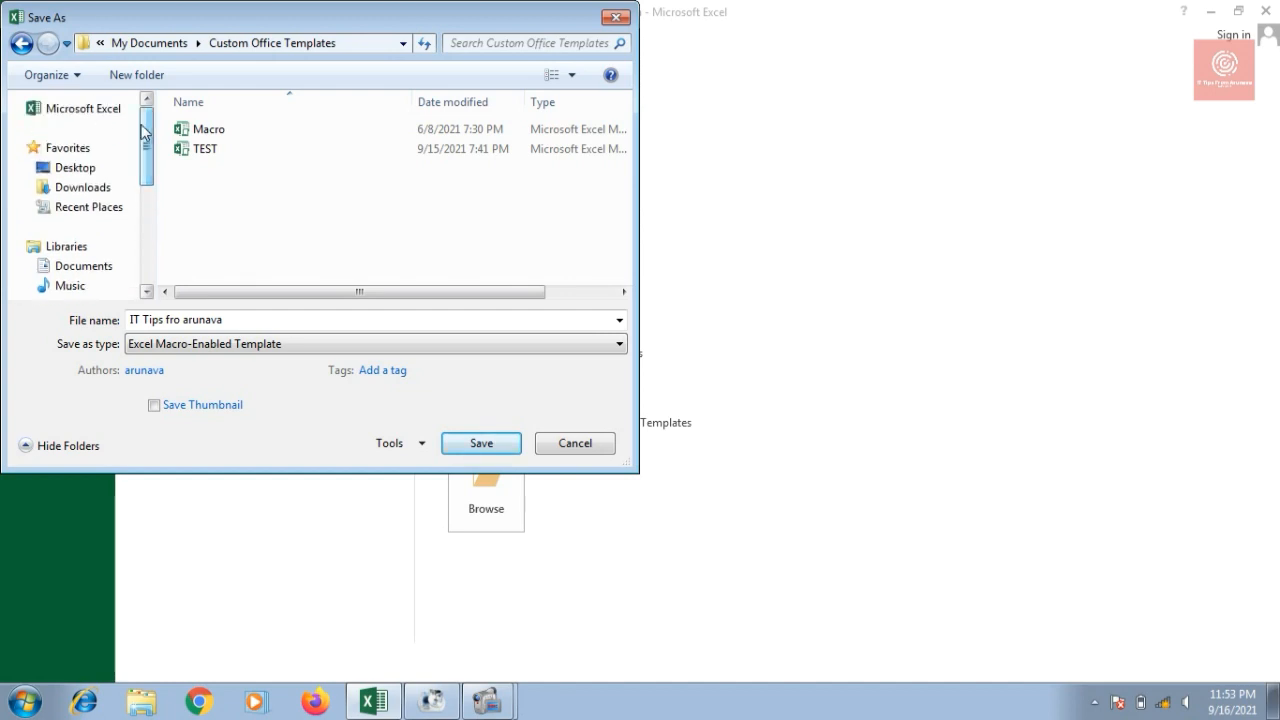
left_click(88, 169)
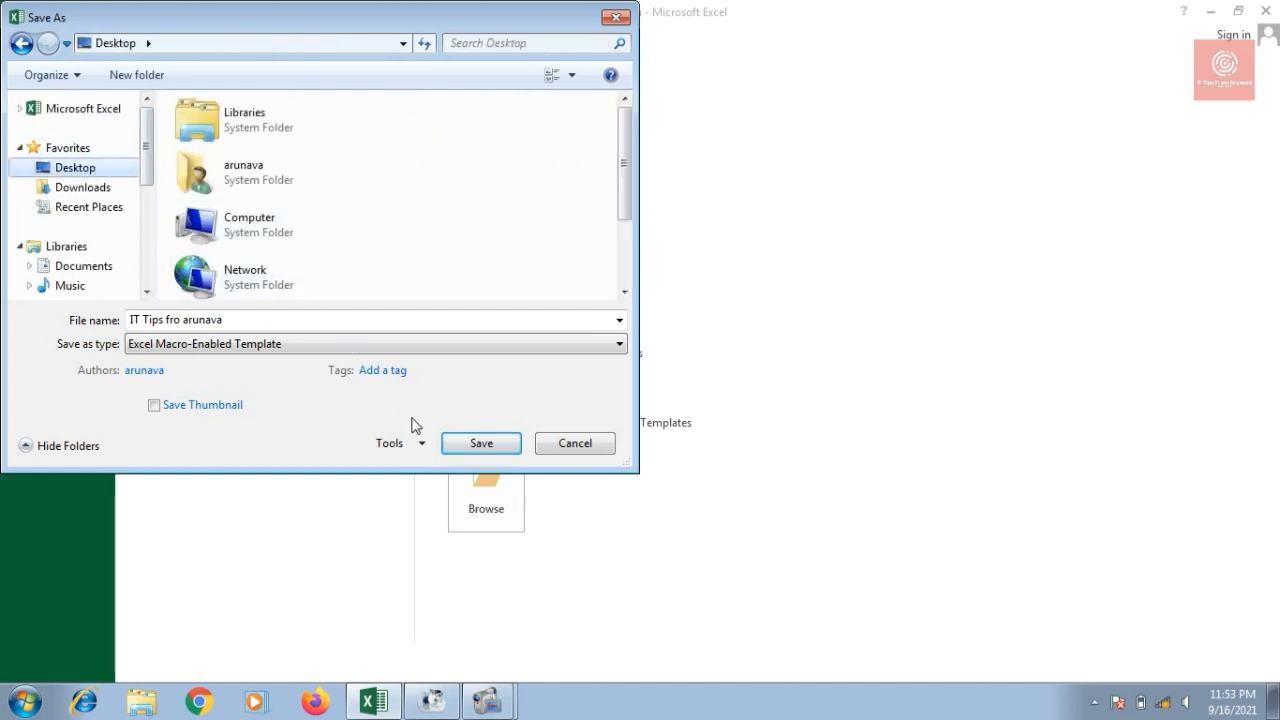
left_click(459, 444)
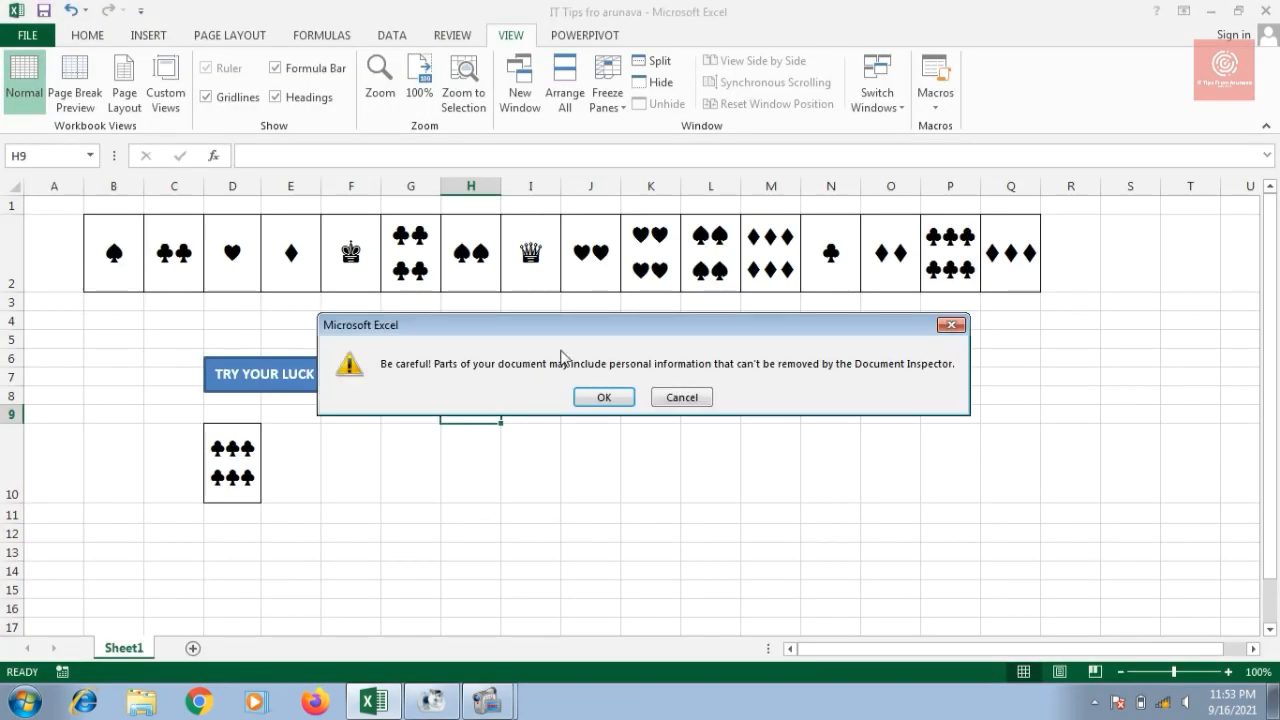
left_click(598, 399)
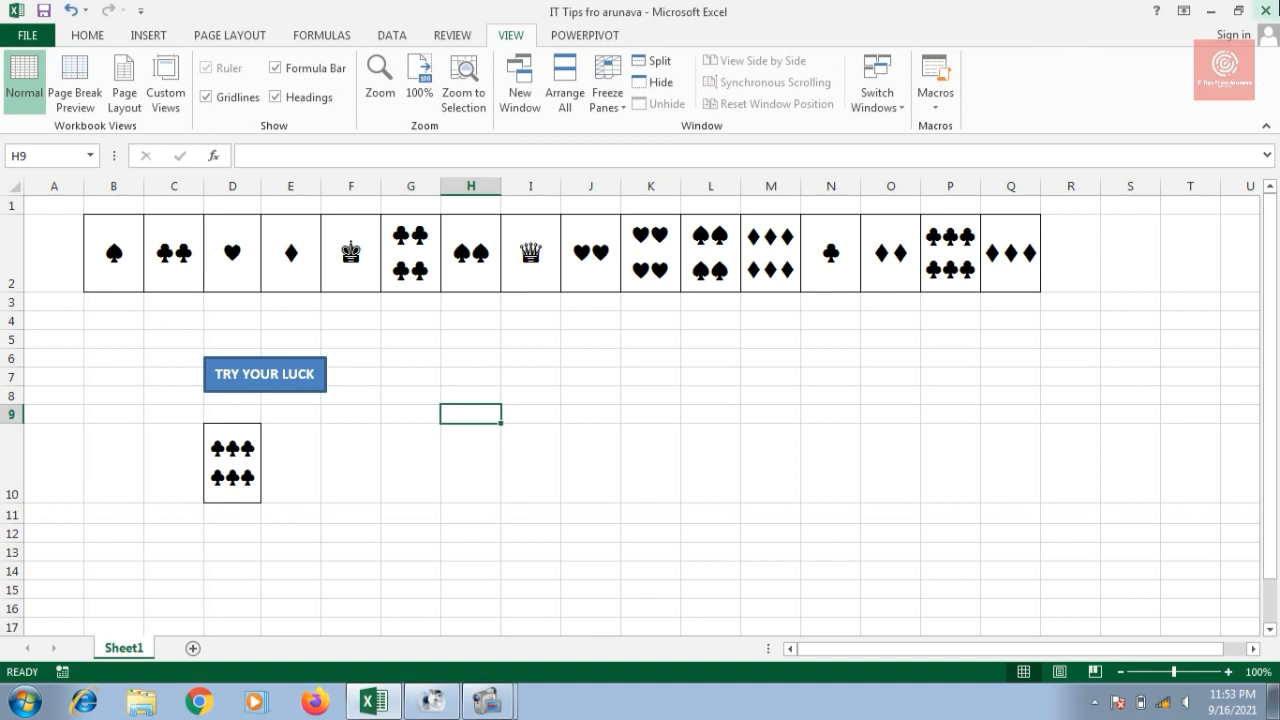
Close the workbook, open the saved macro-enabled template from the desktop, and enable its macro content.
left_click(1268, 10)
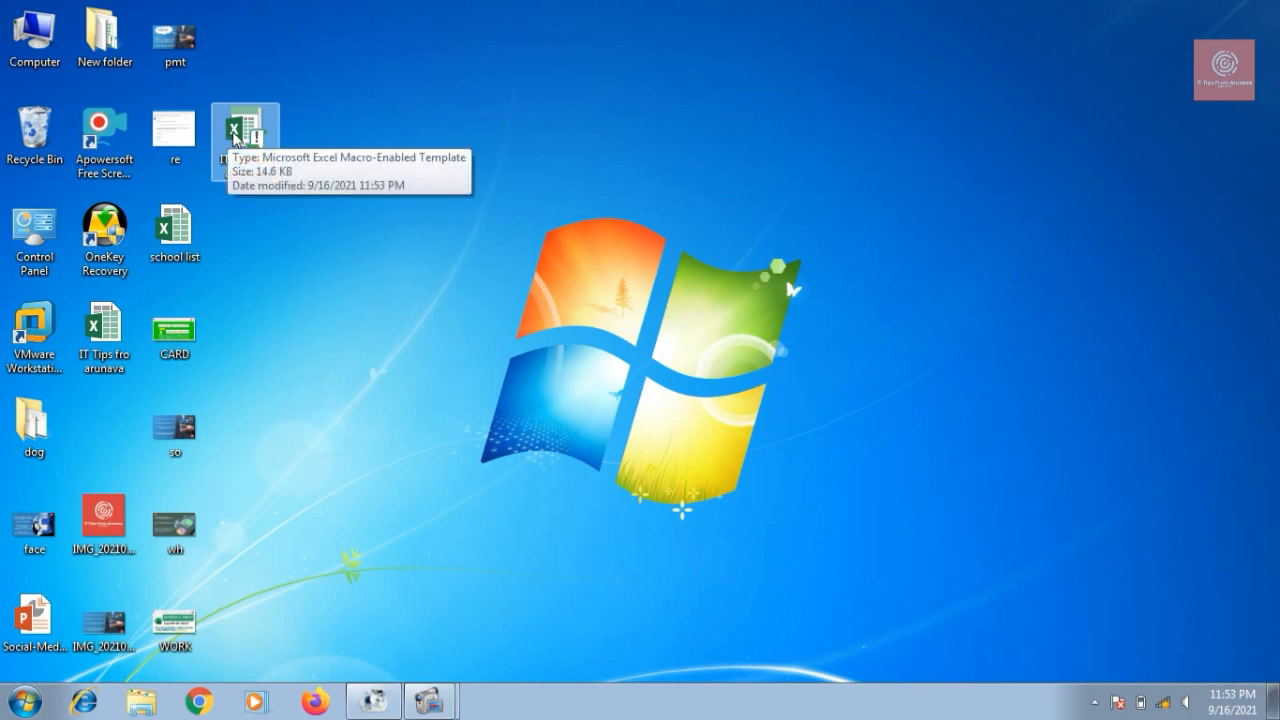
double_click(234, 138)
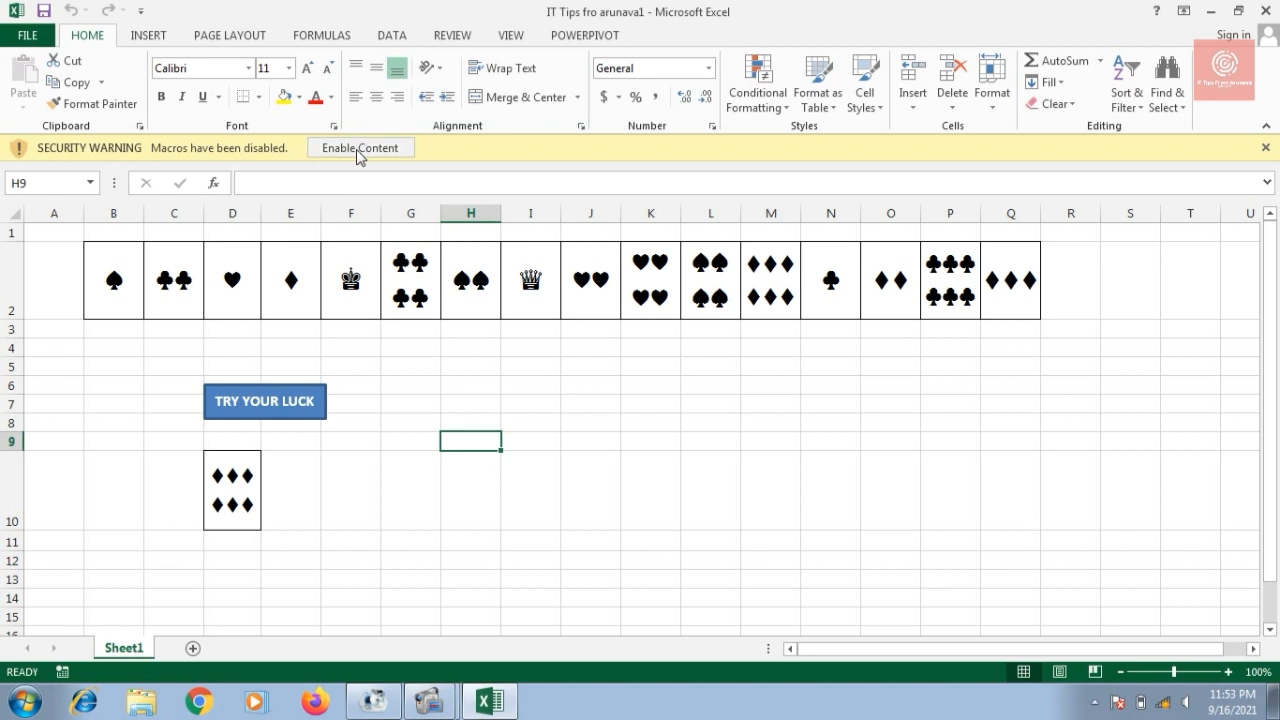
left_click(358, 148)
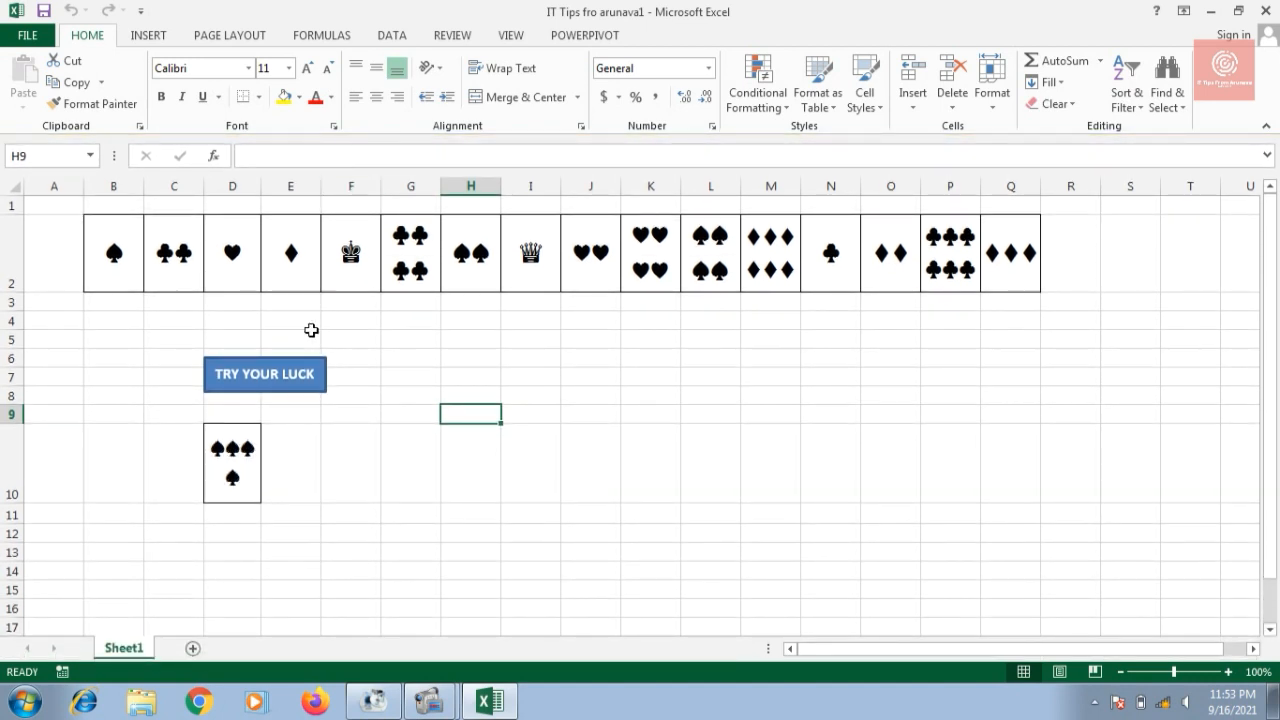
Test the "TRY YOUR LUCK" button by running its macro four times to draw random cards in cell D10.
left_click(291, 389)
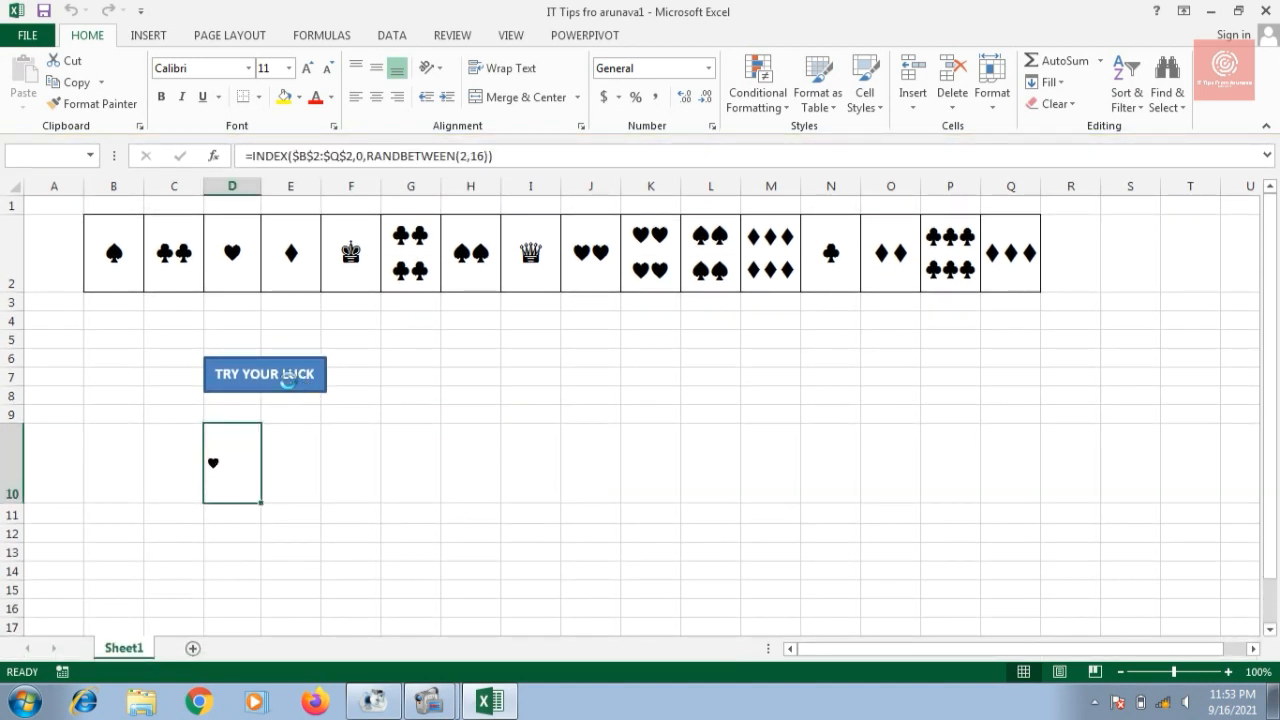
left_click(291, 389)
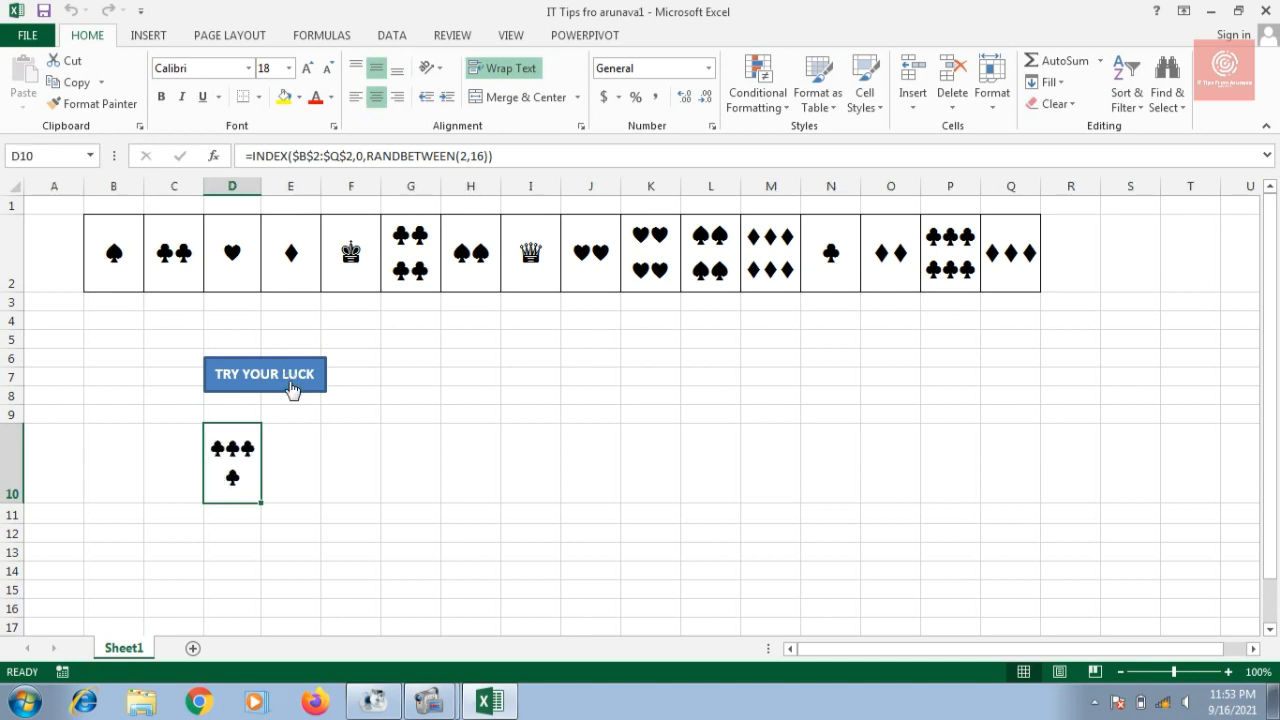
left_click(291, 389)
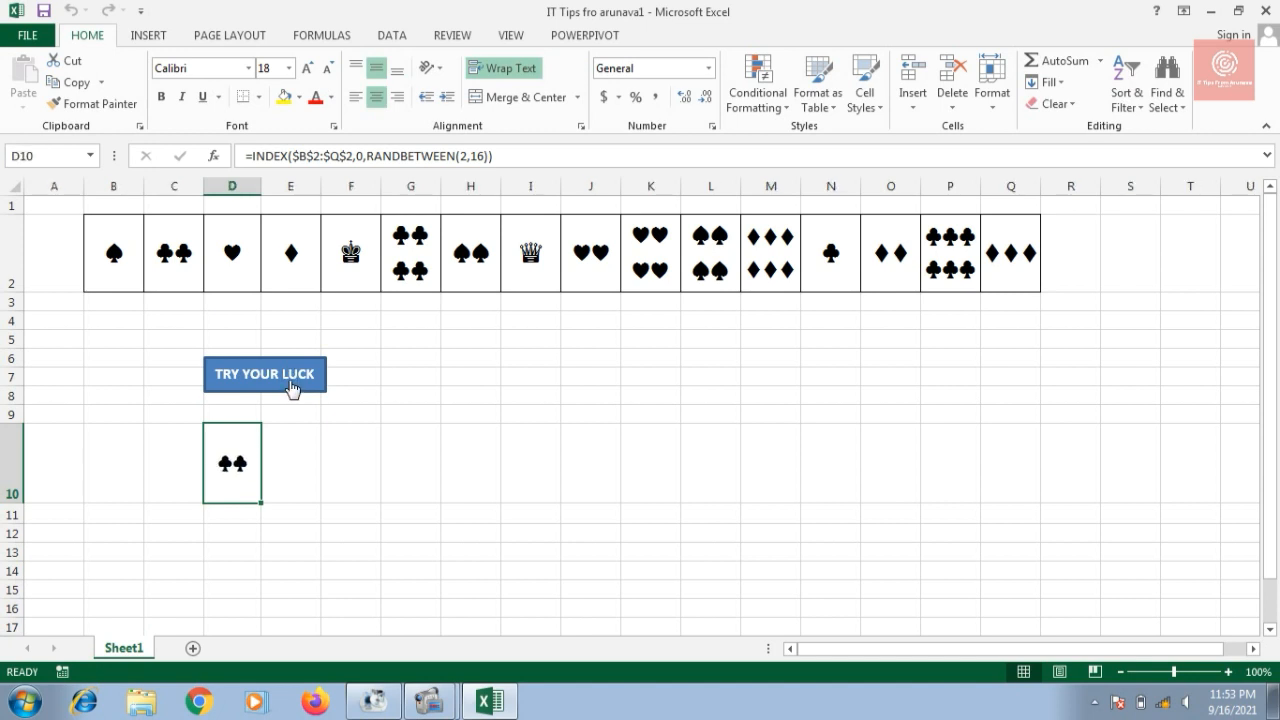
left_click(291, 389)
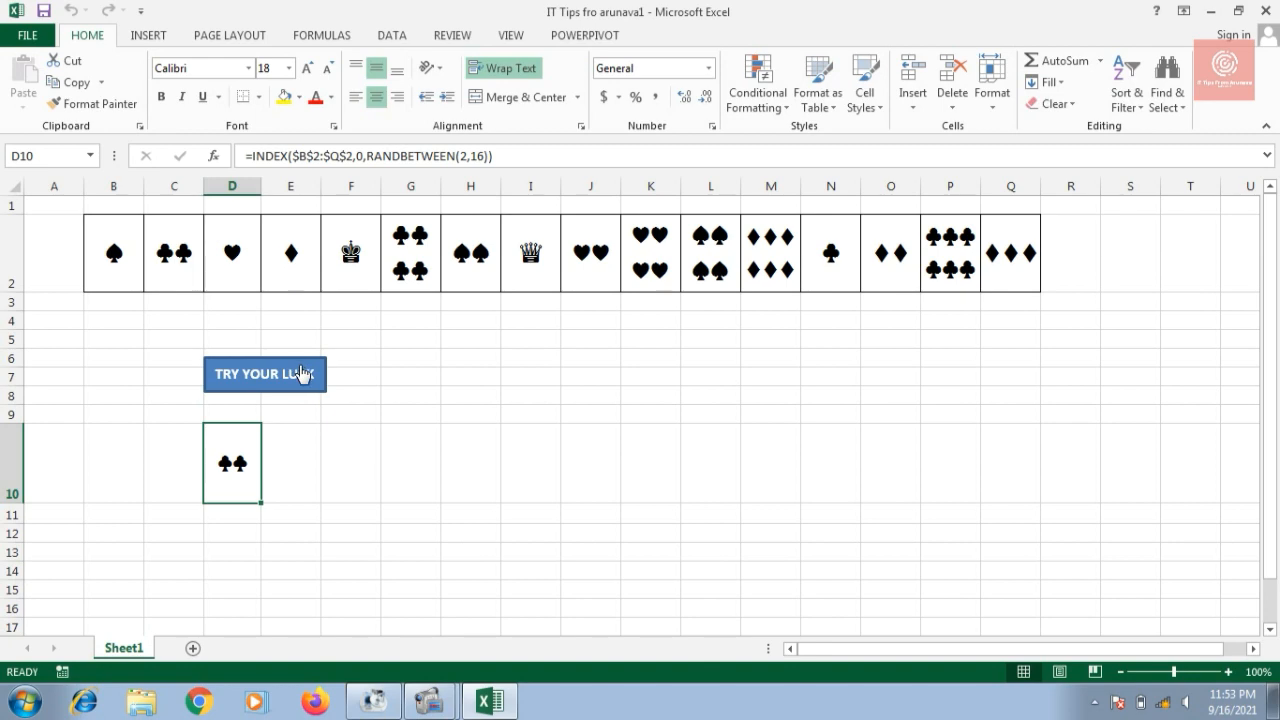